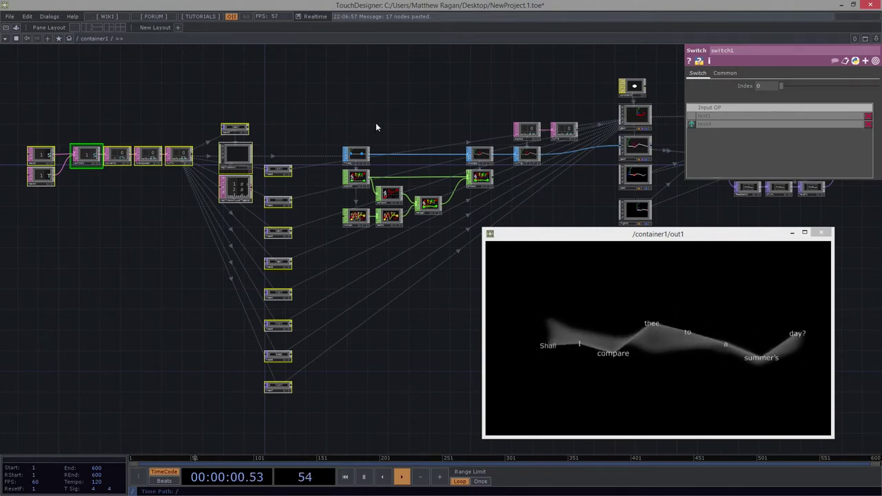
- Close the floating out1 viewer window and, at the project's root level, turn off container1's viewer display
scroll(374, 127, "down", 2)
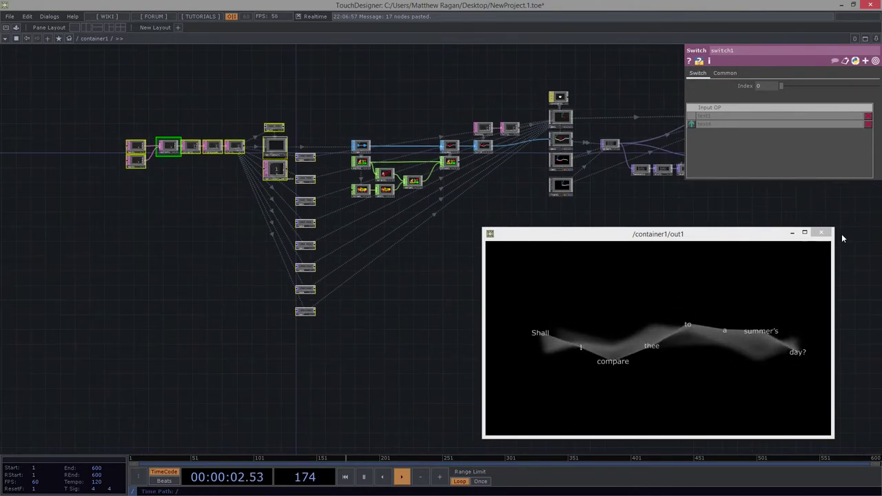
left_click(820, 233)
scroll(552, 270, "down", 1)
scroll(553, 272, "down", 2)
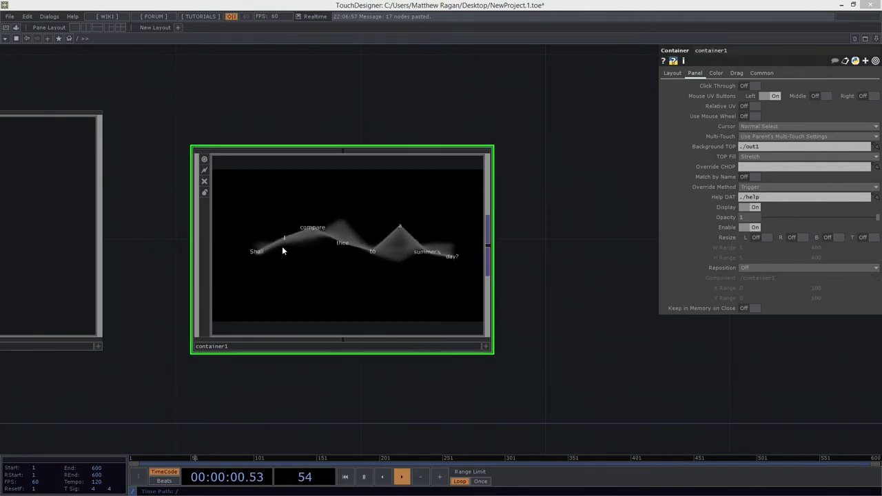
left_click(204, 159)
- Add a Container COMP beside container1 and go inside its empty network
key("Tab")
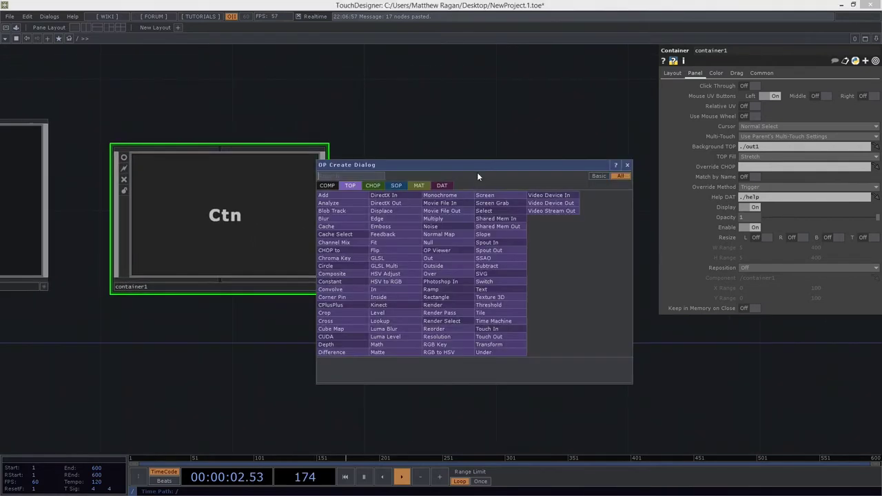
type("ta")
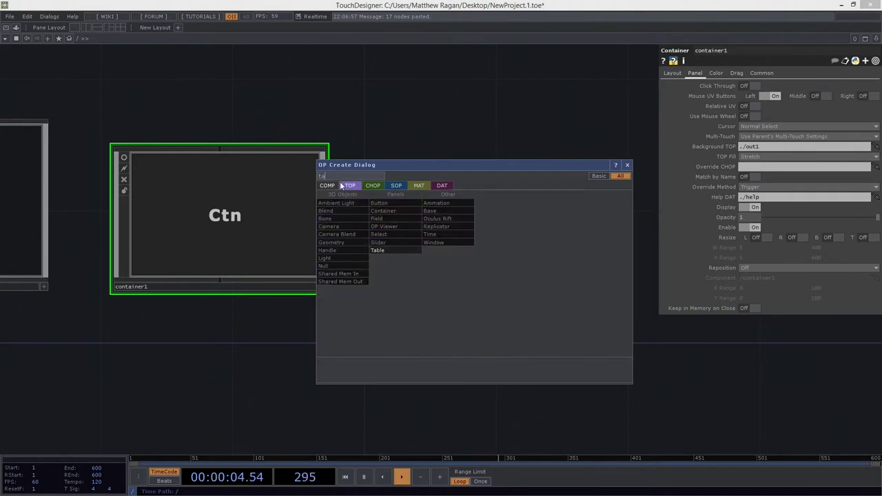
key("BackSpace")
key("BackSpace")
type("con")
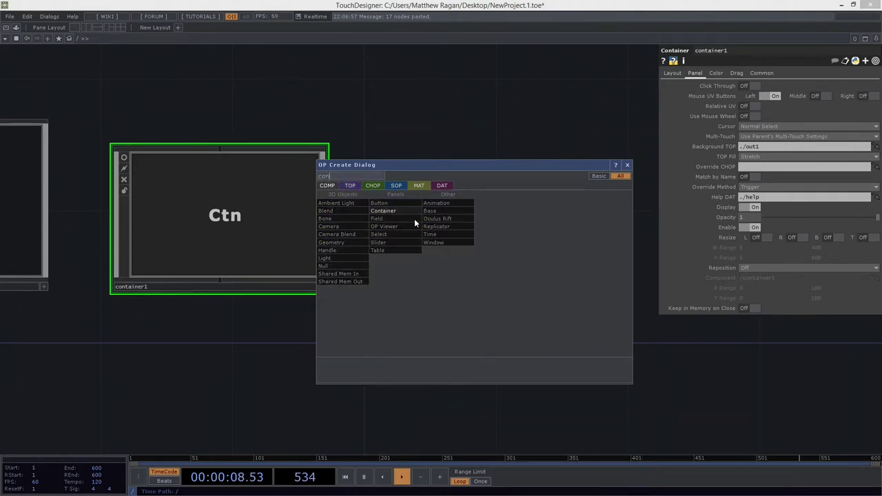
left_click(411, 210)
left_click(488, 216)
scroll(407, 203, "up", 10)
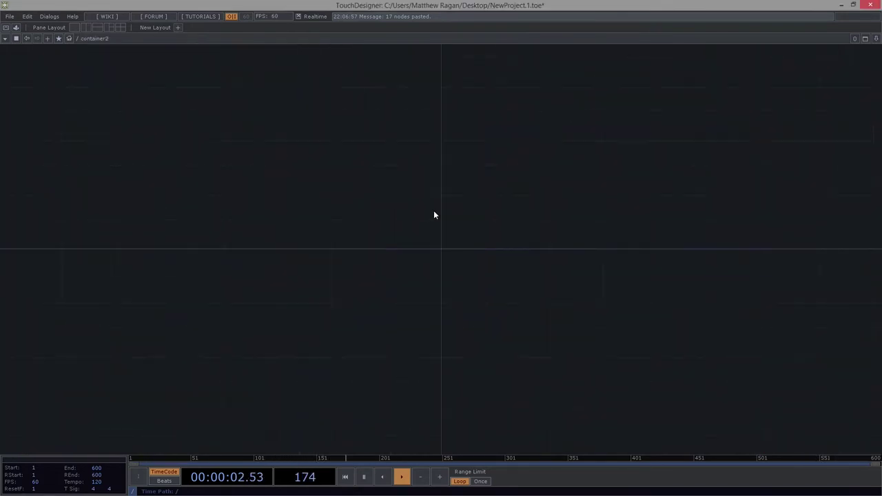
- Add a Table COMP near the origin of the container2 network
key("Tab")
type("t")
left_click(347, 288)
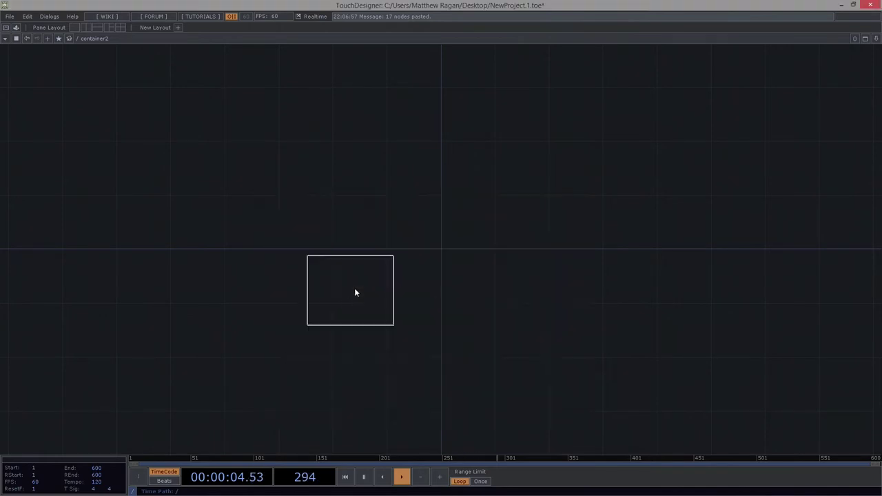
left_click(433, 254)
left_click_drag(432, 254, 449, 252)
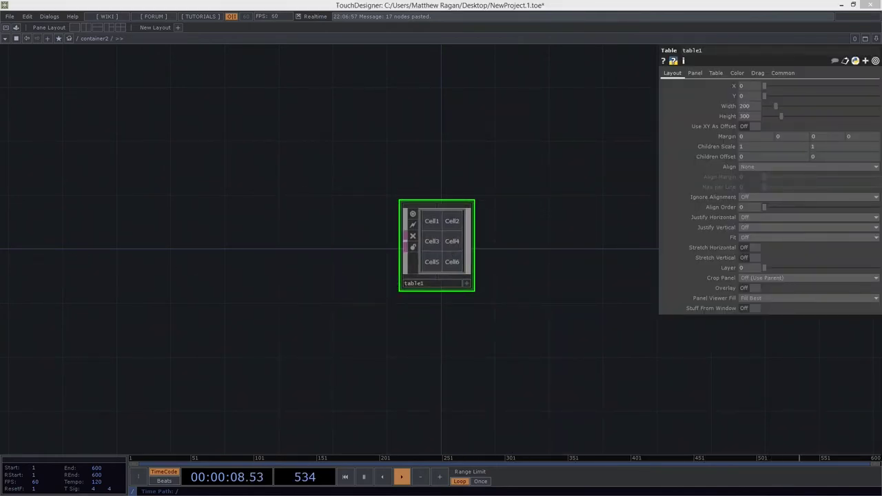
- Make the Table COMP's viewer active, try out its cells as buttons, and deactivate the viewer again
left_click_drag(277, 233, 198, 263)
scroll(369, 250, "up", 3)
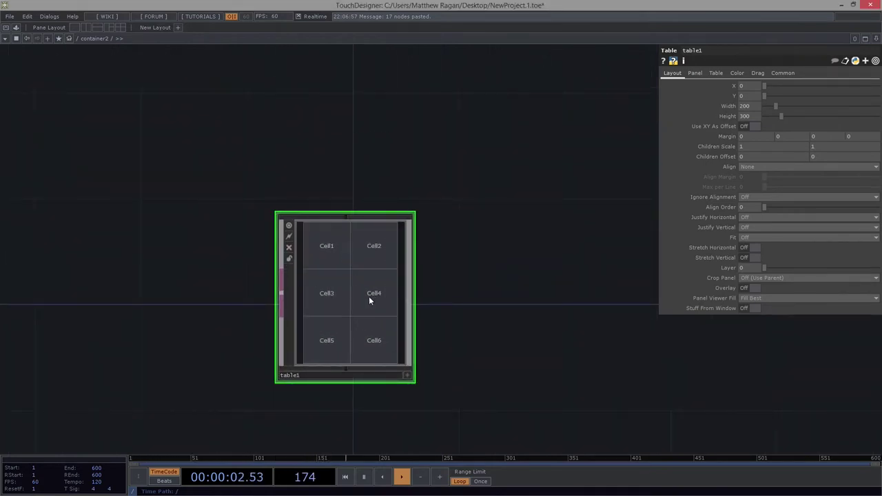
key("a")
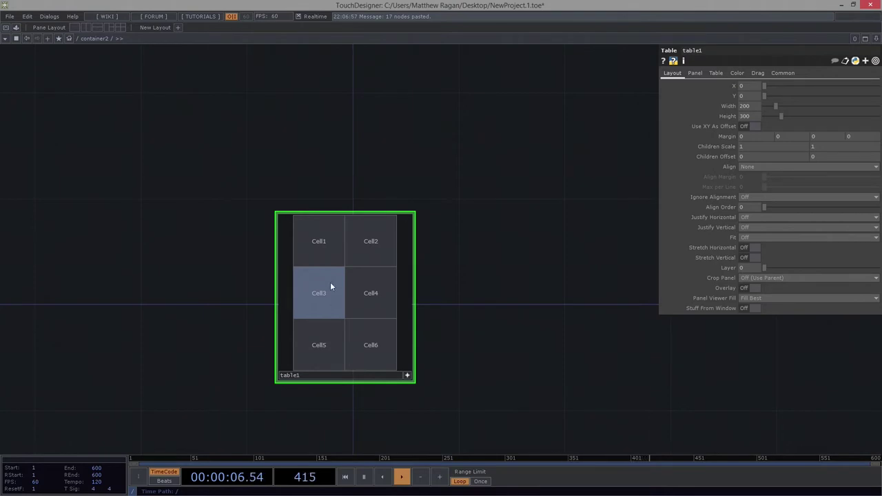
left_click(378, 303)
left_click(334, 307)
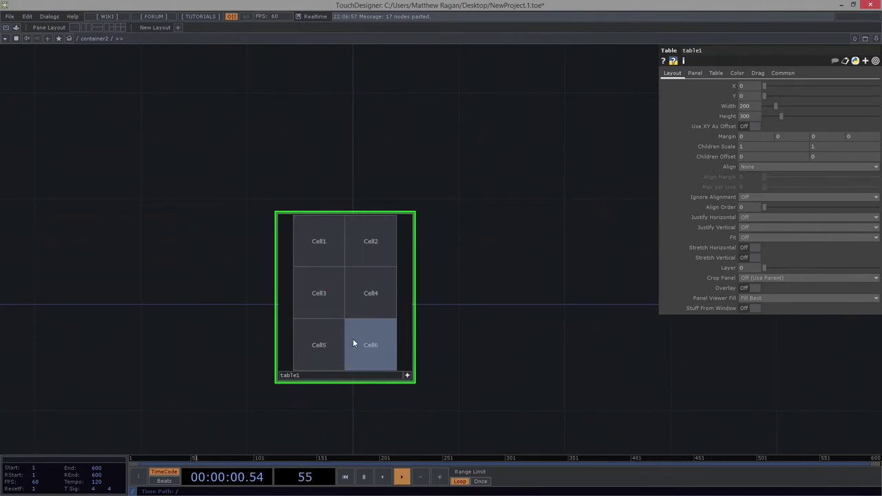
left_click(337, 300)
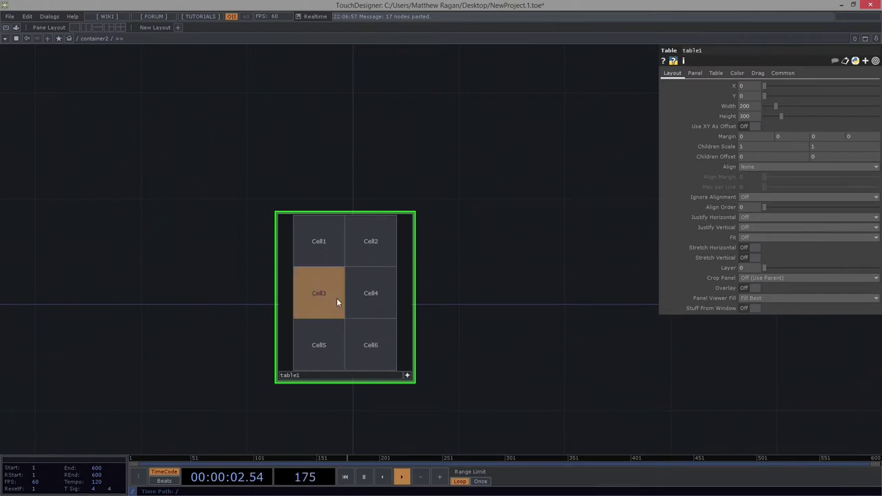
left_click(356, 298)
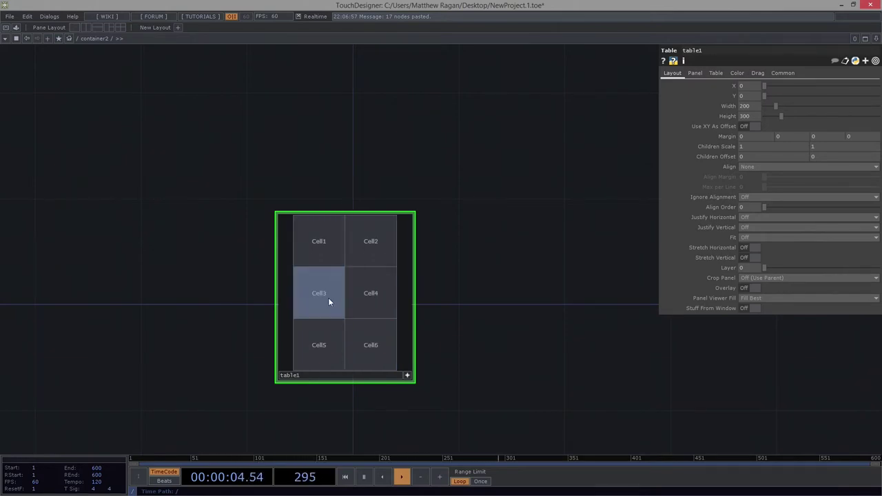
left_click(408, 375)
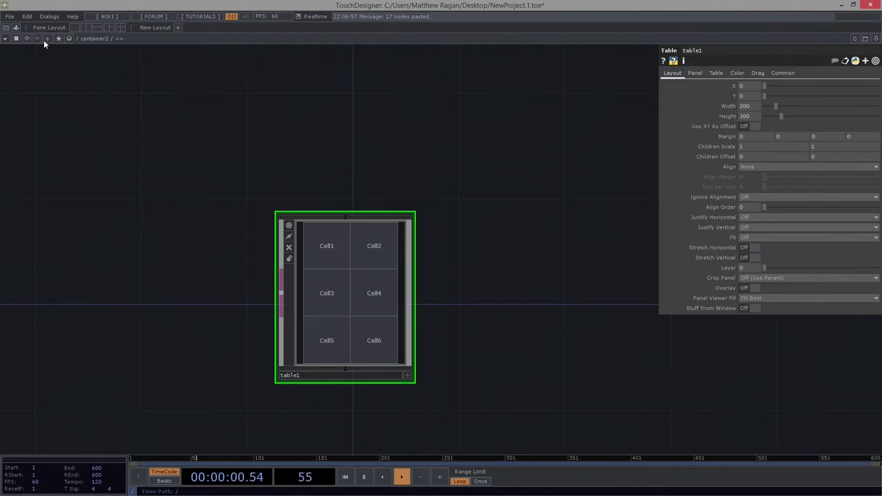
left_click(48, 17)
mouse_move(10, 17)
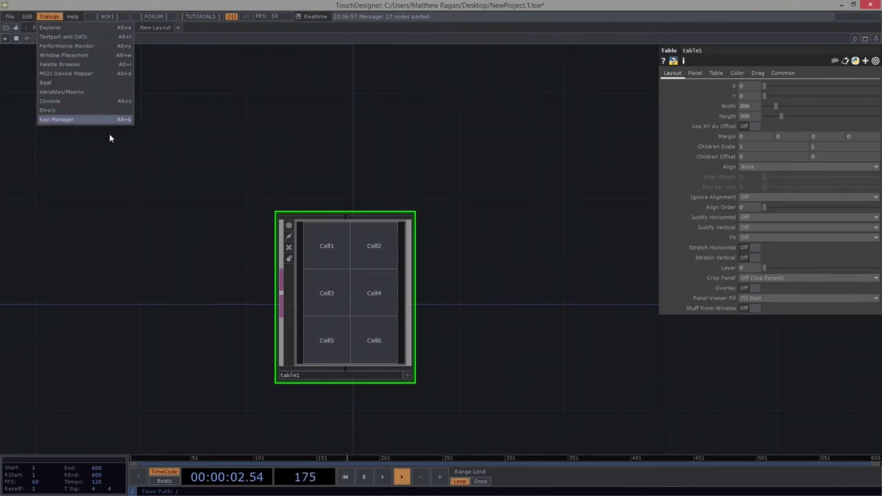
right_click(146, 73)
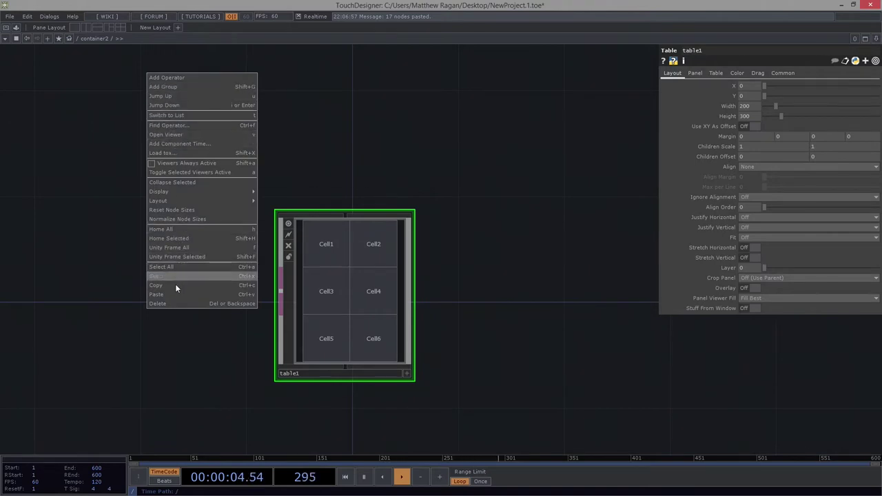
mouse_move(217, 200)
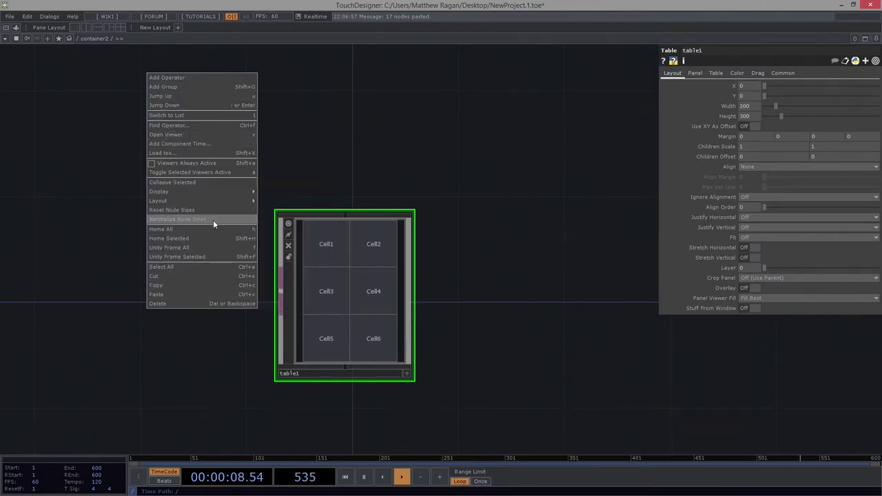
left_click(106, 209)
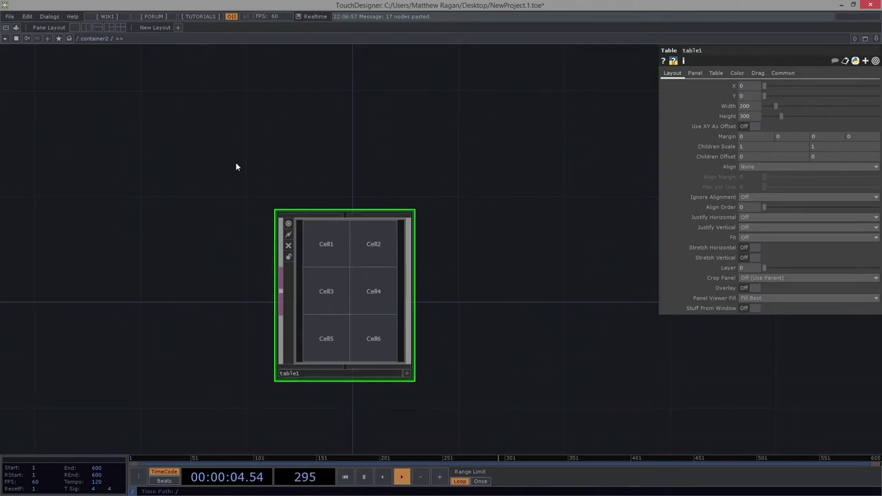
- Add a Table DAT beside the Table COMP, on its input side
key("Tab")
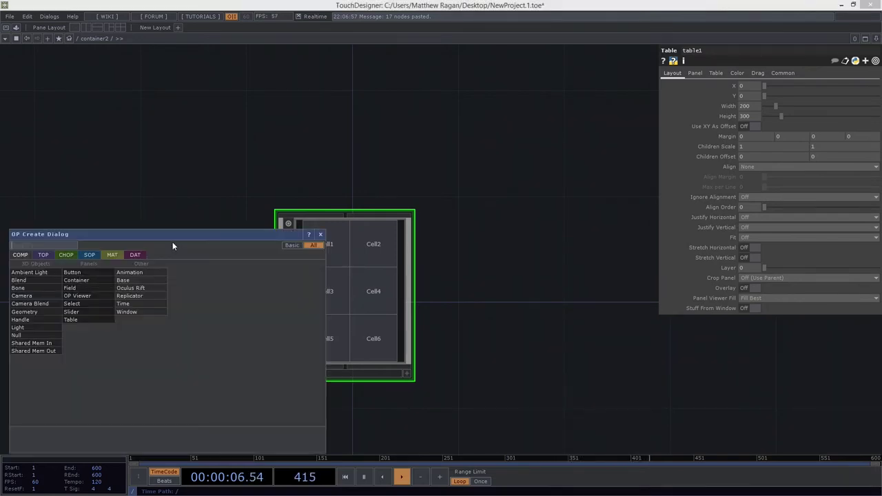
type("tab")
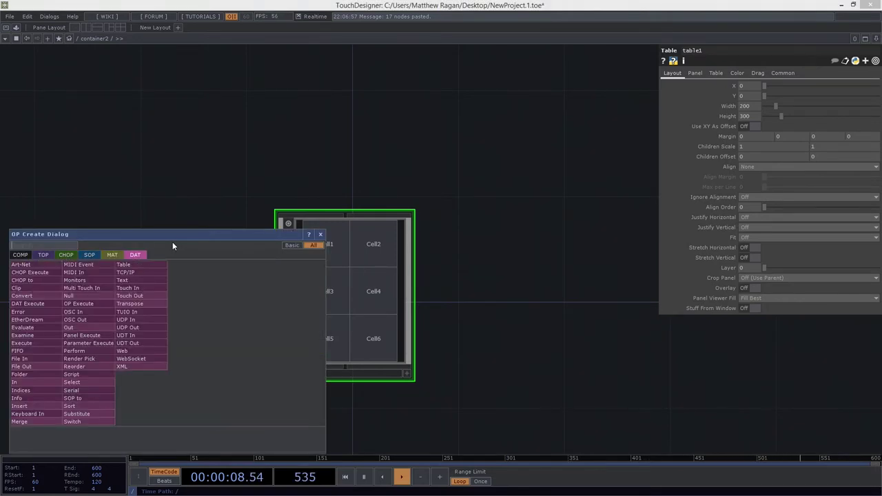
left_click(146, 266)
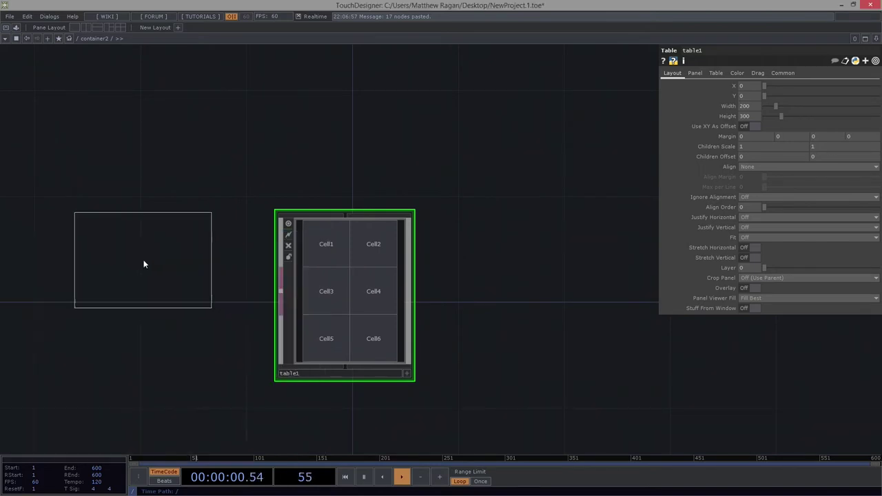
left_click(144, 262)
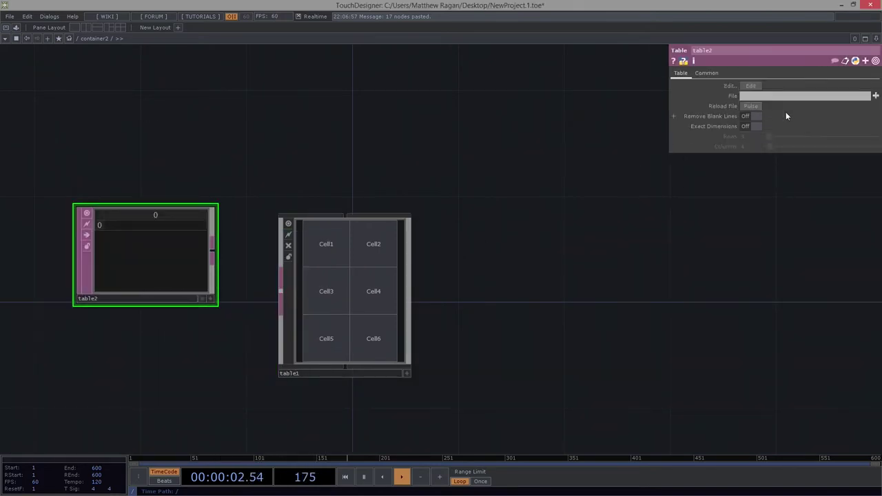
- Open the Table DAT's contents in Sublime Text and enter "Preset 1" and "Preset 2" on separate lines
left_click(751, 85)
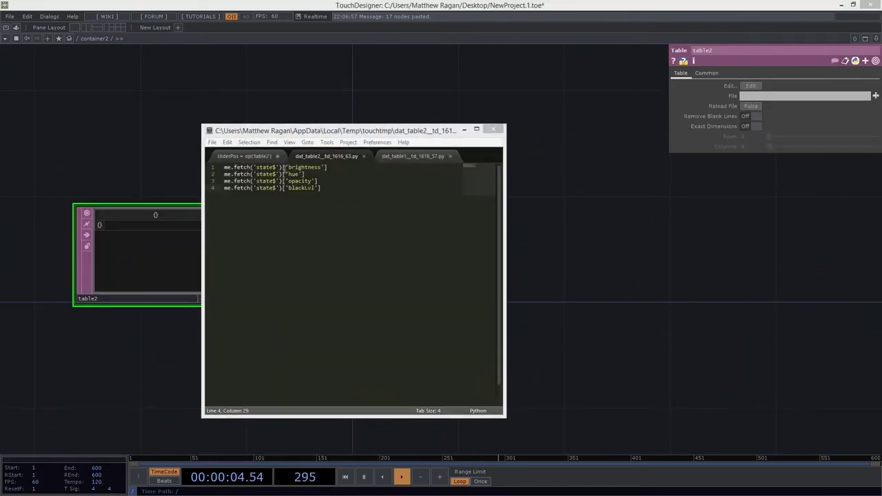
left_click_drag(425, 132, 0, 206)
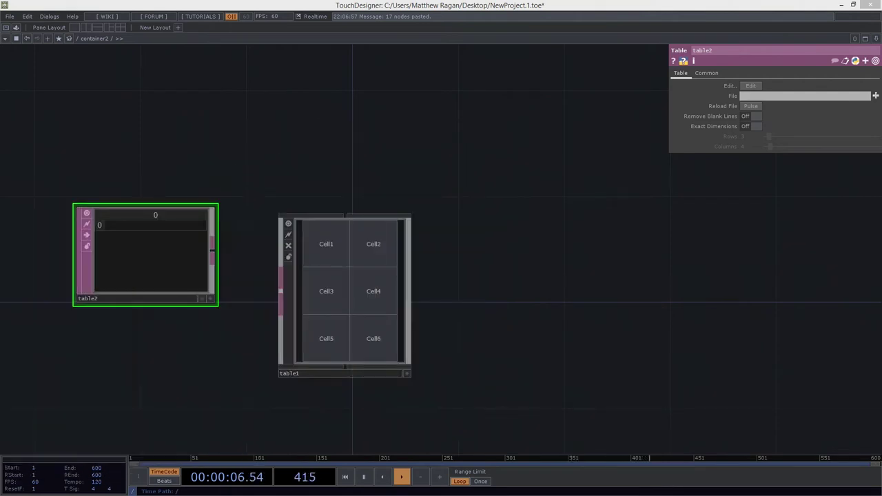
left_click_drag(0, 118, 494, 77)
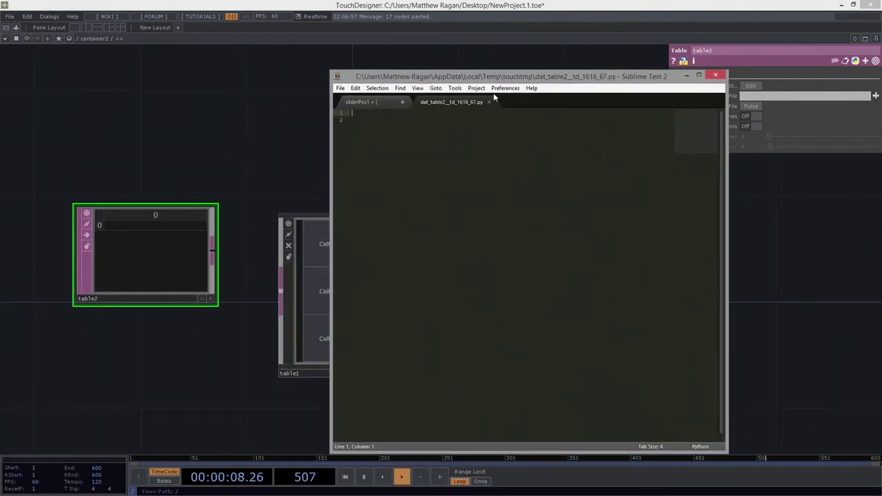
left_click(462, 134)
key("BackSpace")
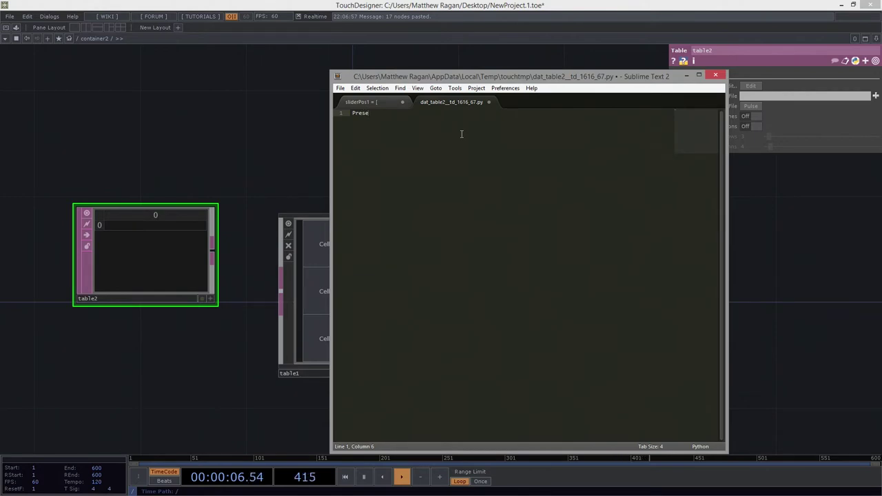
key("Return")
type("Pr")
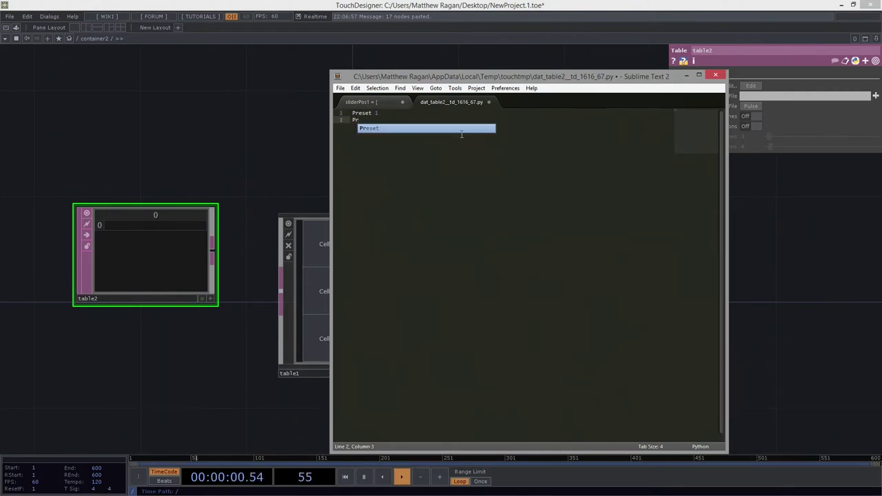
type("eset 2")
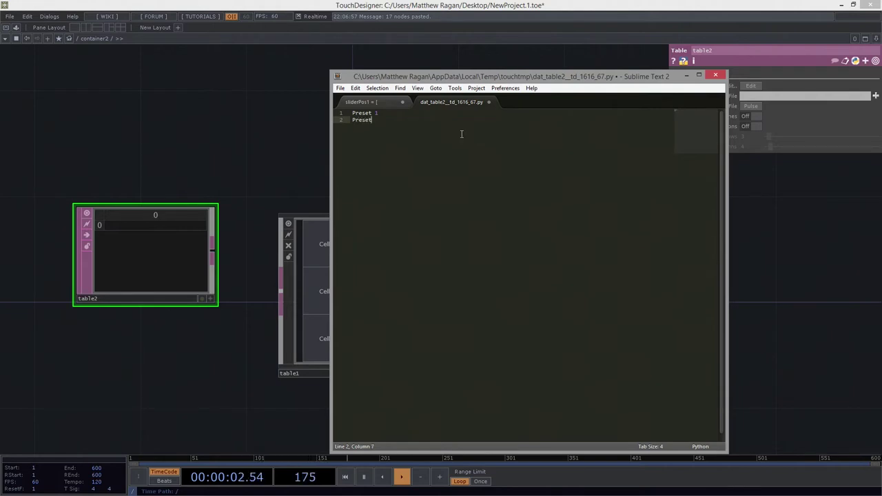
- Add the lines "Preset 3" and "Preset 4" without a trailing blank line, and save and close the table text
key("Return")
type("Preset 3")
key("Return")
type("Preset")
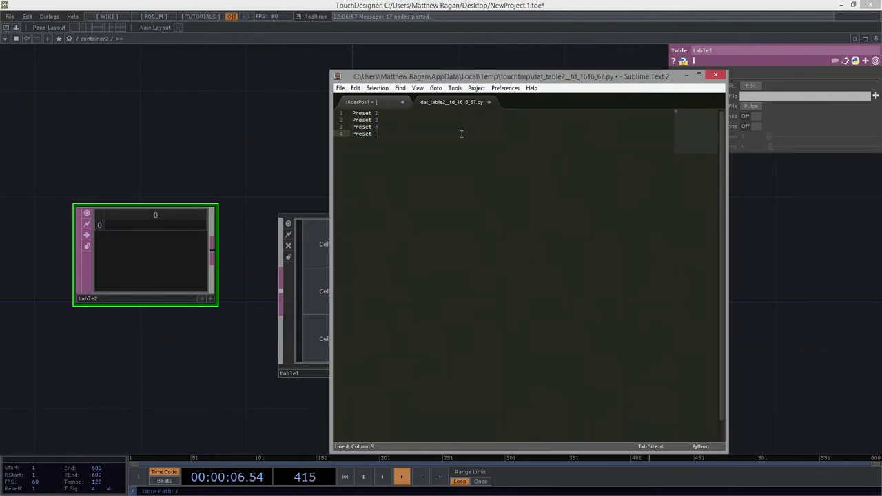
type("4")
key("Return")
key("Left")
key("Delete")
type("4")
key("ctrl+s")
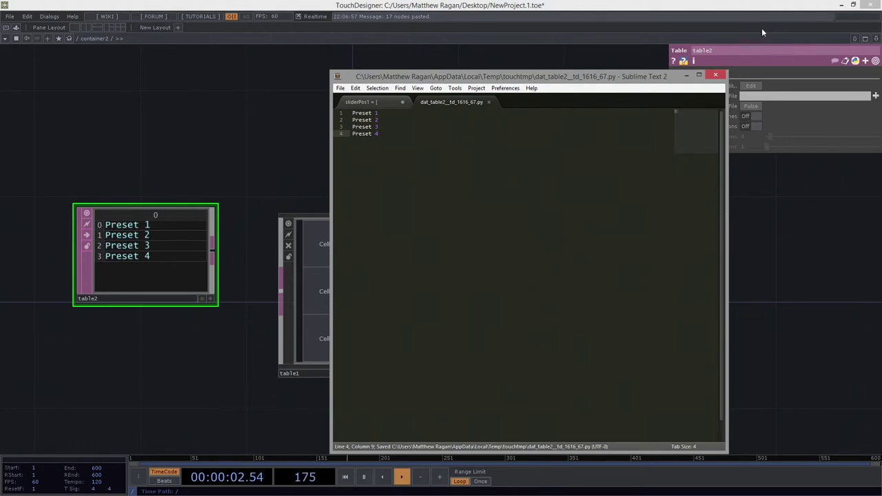
left_click(714, 77)
left_click(455, 286)
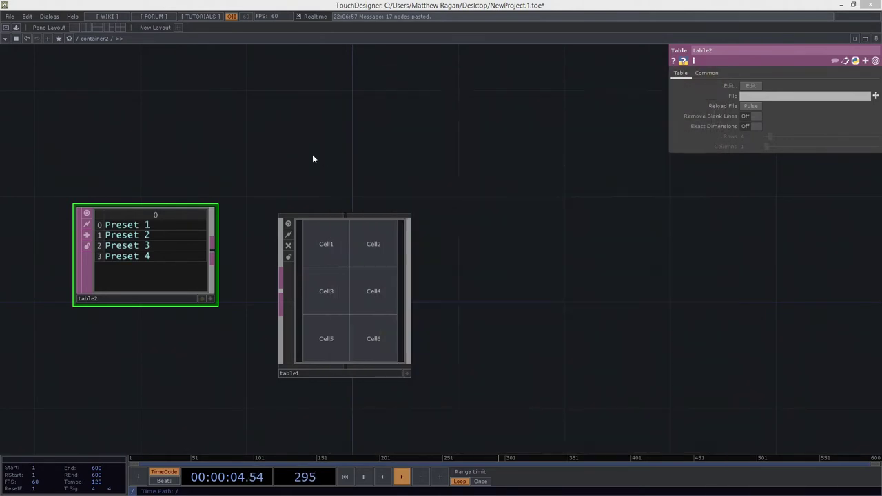
- Wire the Table DAT's output into the Table COMP's input and move the DAT roughly level with it
left_click_drag(235, 257, 355, 275)
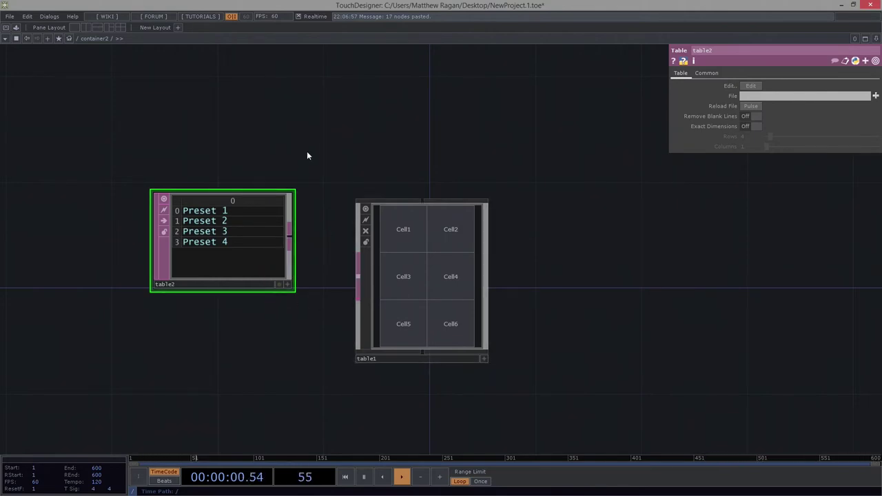
left_click_drag(293, 239, 271, 237)
left_click_drag(271, 241, 270, 275)
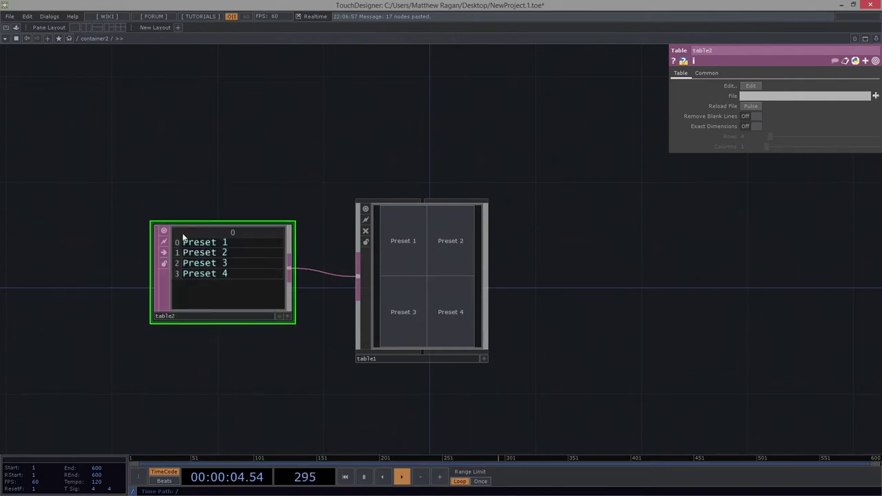
- Make the Table COMP's viewer active and try out its preset cells as buttons
left_click(432, 239)
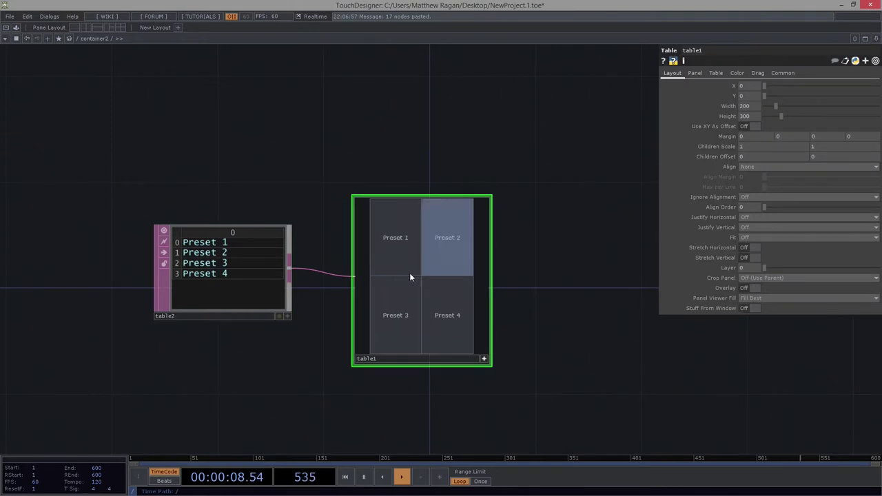
left_click(435, 248)
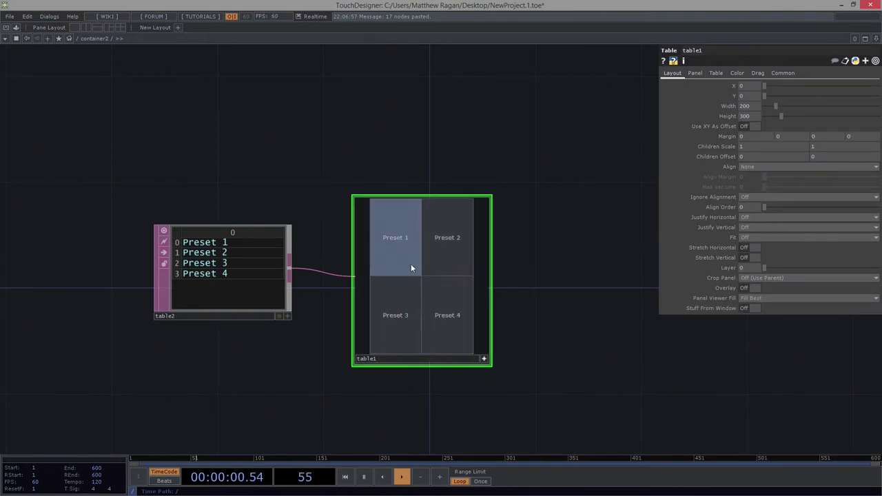
- Set the Table COMP's Table Rows expression to me.op('in1').numRows and its Table Columns to 1
left_click(484, 359)
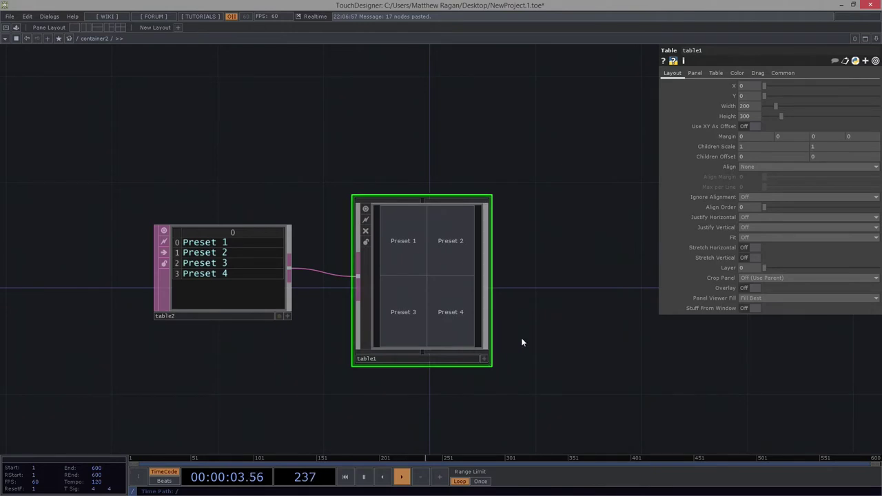
left_click(717, 73)
left_click(723, 137)
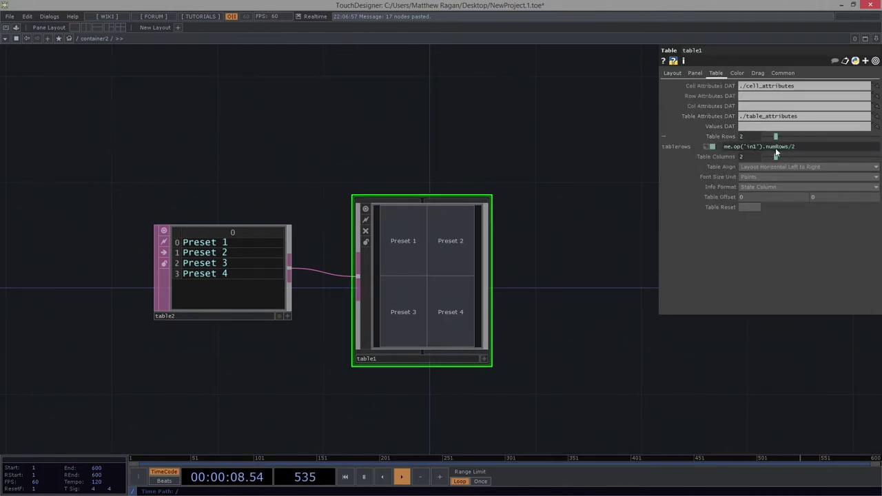
left_click(810, 149)
key("Return")
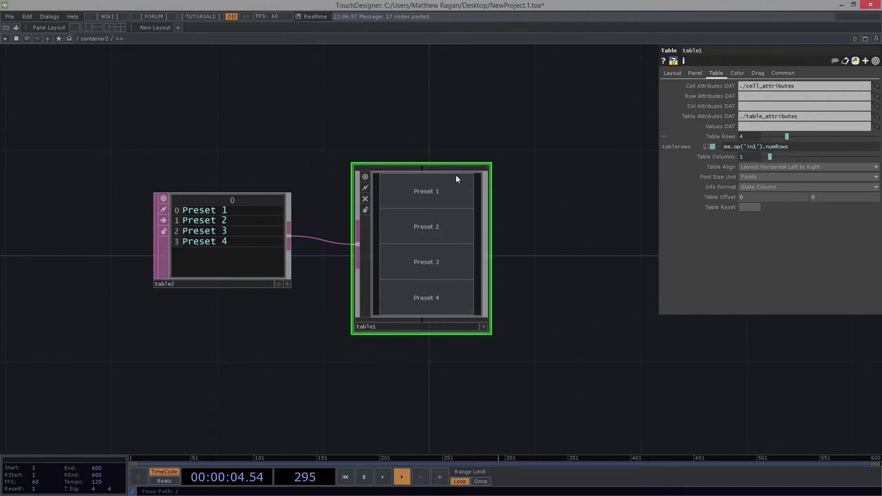
- Try the single-column preset cells in the active viewer and move the Table DAT closer to and more level with the Table COMP
key("a")
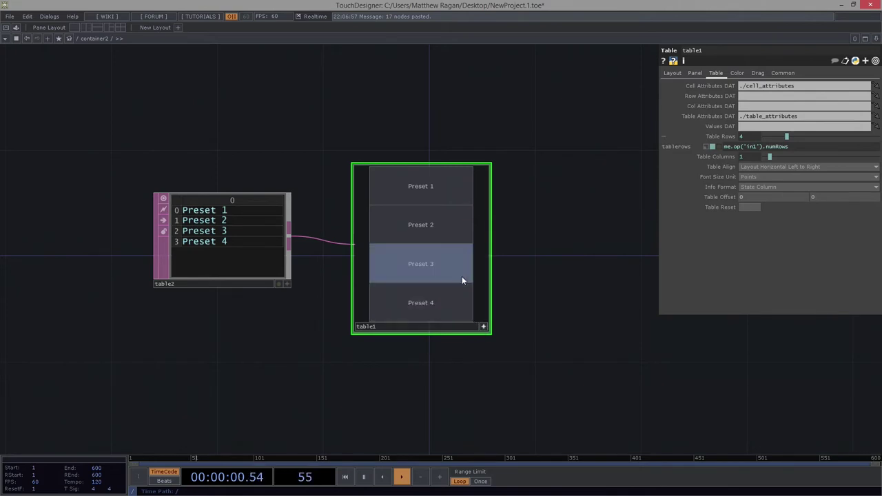
left_click(483, 325)
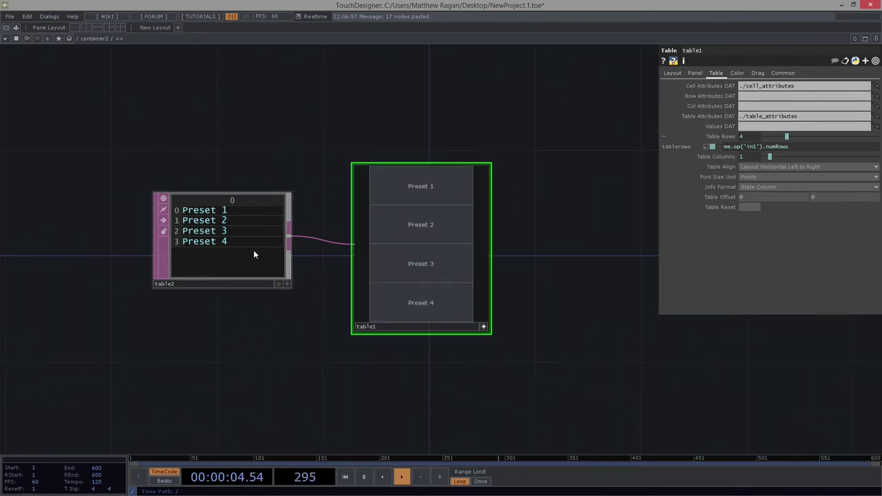
left_click_drag(254, 255, 273, 268)
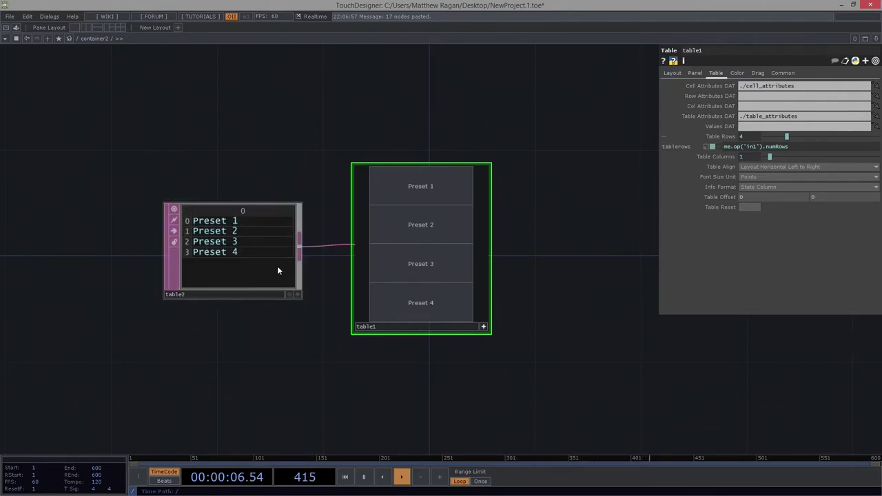
left_click(483, 326)
left_click_drag(547, 263, 530, 274)
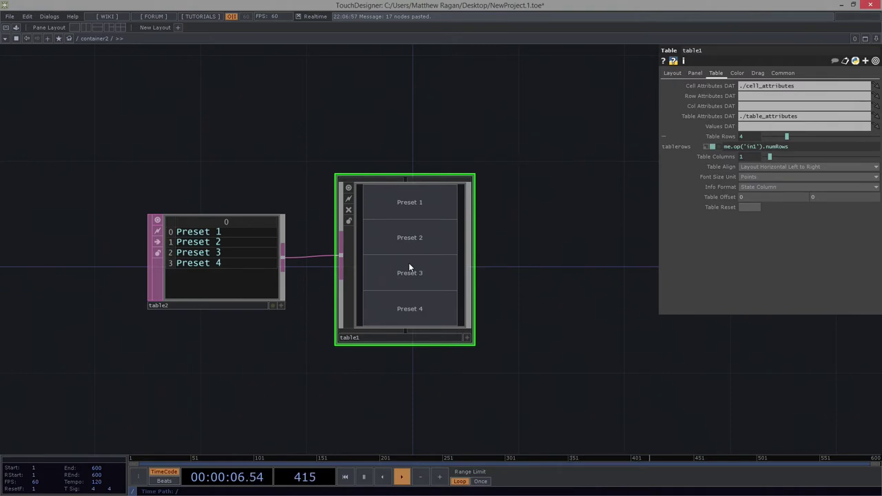
- Activate the Table COMP's viewer and test the Preset 1 to Preset 4 cells as buttons at a larger size
scroll(475, 275, "up", 5)
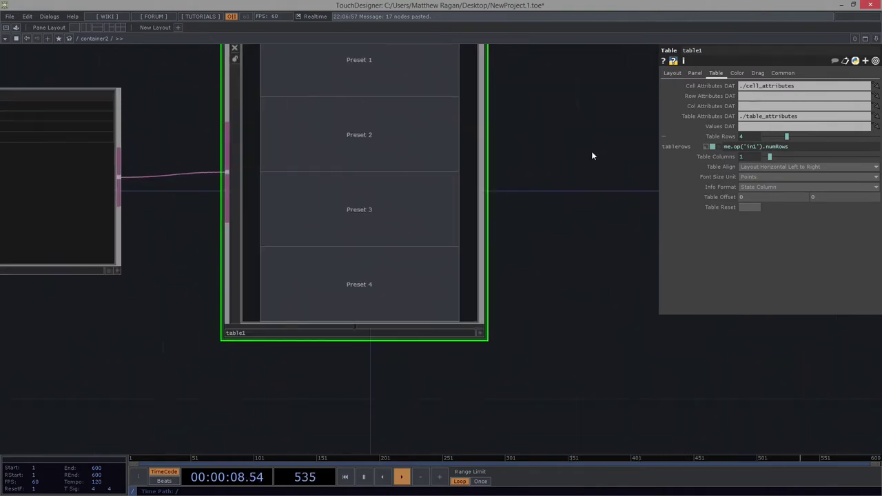
key("a")
left_click_drag(359, 186, 360, 290)
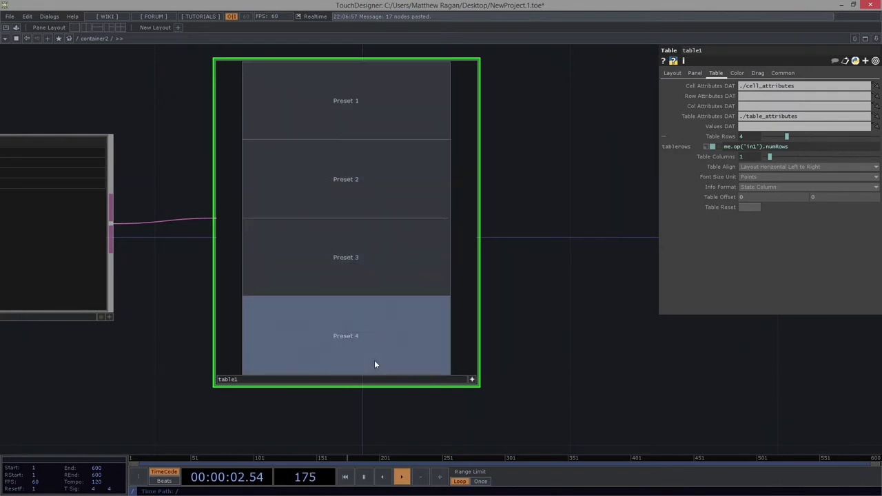
left_click(408, 94)
left_click(365, 232)
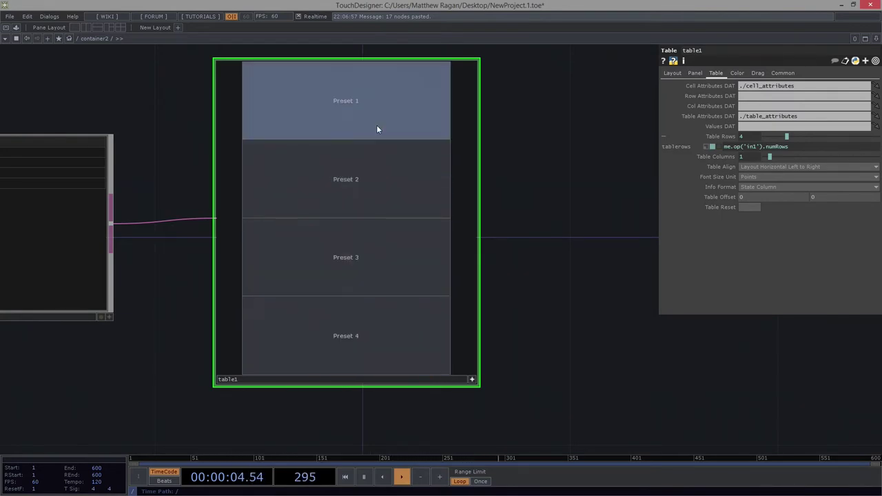
left_click(351, 322)
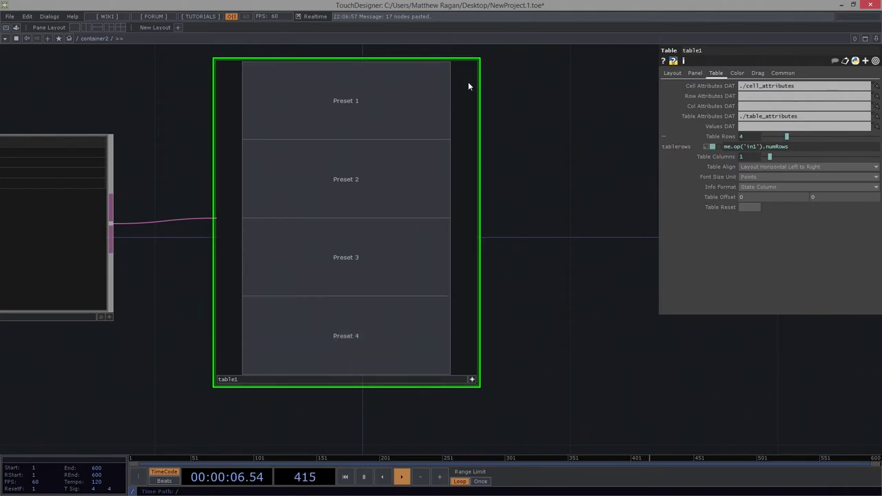
left_click(472, 379)
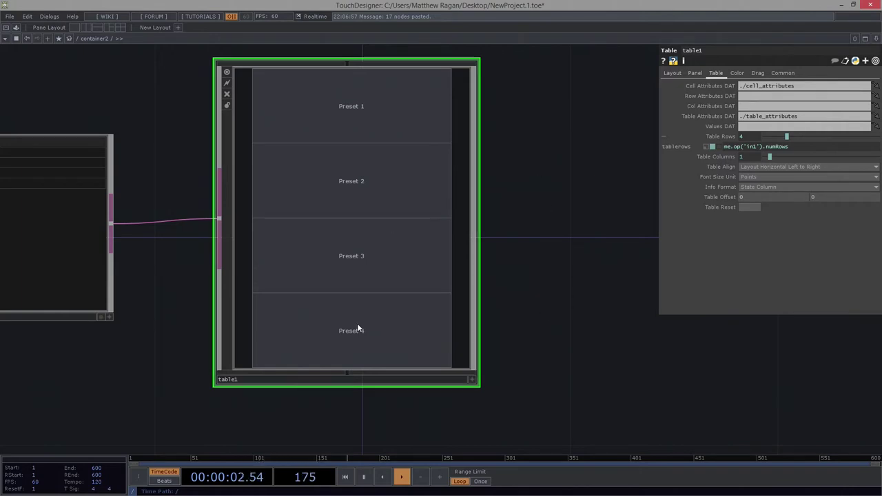
- Go inside the Table COMP and add a Table DAT below the default DAT
left_click_drag(514, 271, 599, 313)
scroll(438, 284, "up", 5)
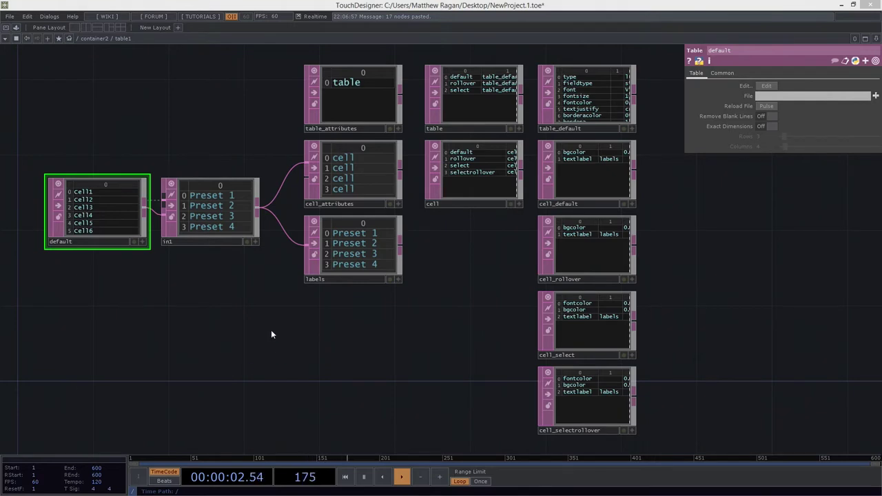
key("Tab")
left_click(191, 300)
left_click(97, 302)
left_click_drag(235, 324, 307, 328)
- Rename the new Table DAT as cellID
left_click(173, 339)
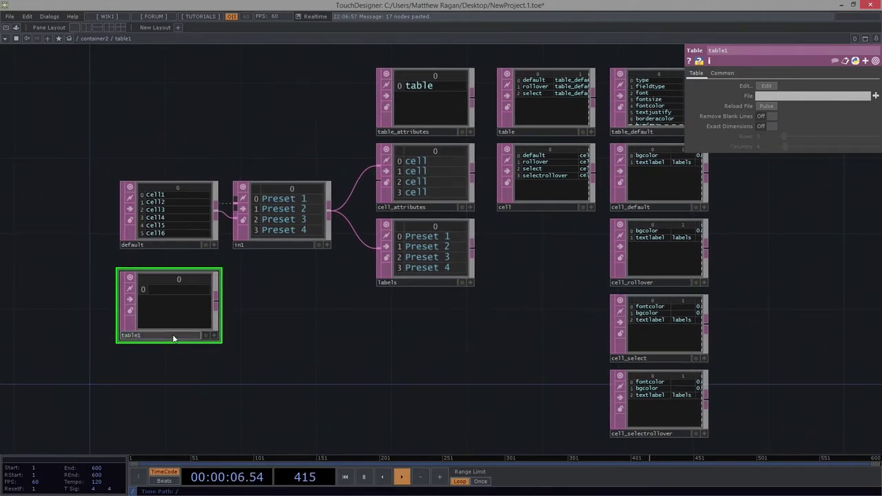
key("BackSpace")
key("BackSpace")
key("BackSpace")
key("BackSpace")
key("BackSpace")
type("CellID")
key("BackSpace")
key("BackSpace")
key("BackSpace")
key("BackSpace")
key("BackSpace")
key("BackSpace")
type("cellID")
key("Return")
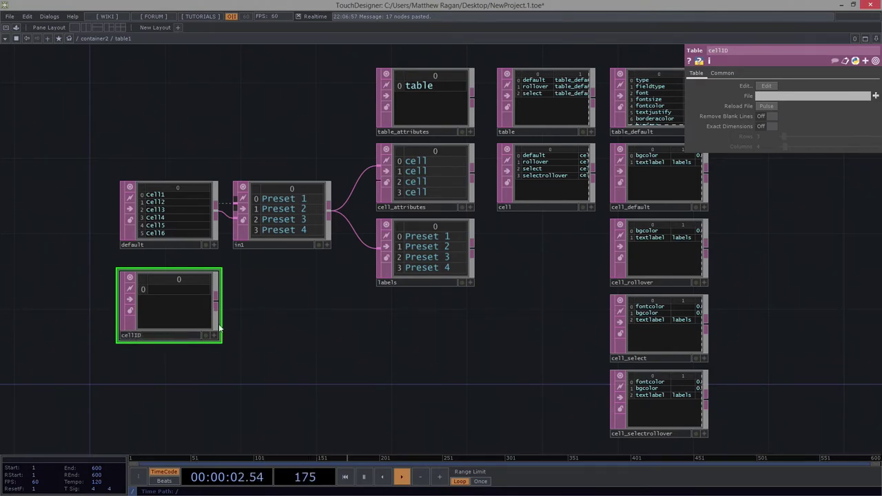
- Add a Panel CHOP to the left of the default and cellID DATs to read the Table COMP's panel values
left_click_drag(262, 294, 392, 304)
scroll(392, 305, "up", 3)
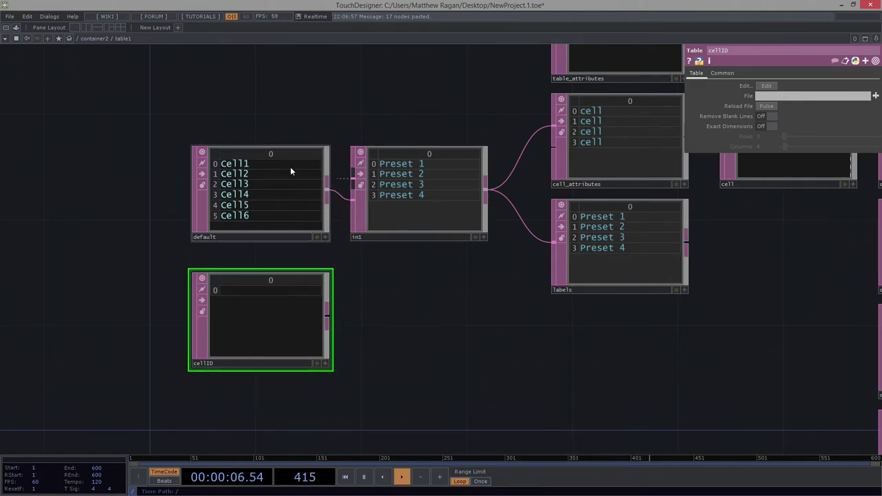
left_click_drag(444, 292, 346, 299)
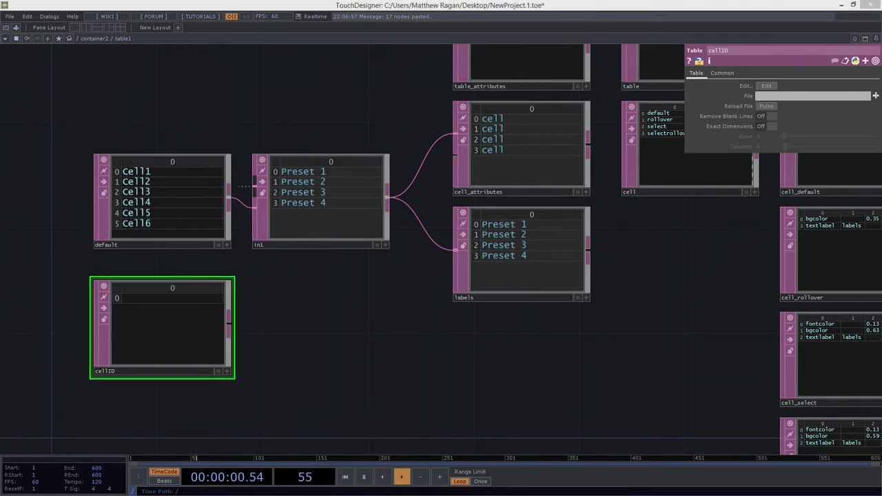
scroll(404, 369, "left", 3)
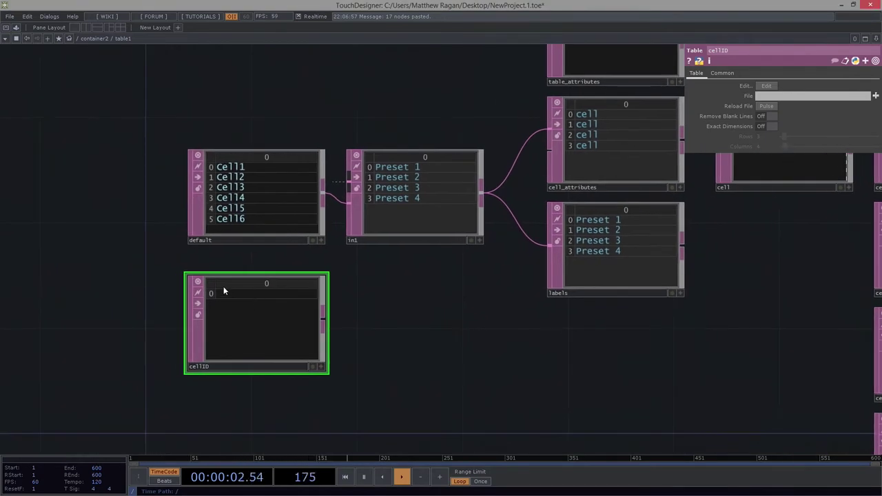
key("Tab")
left_click(114, 287)
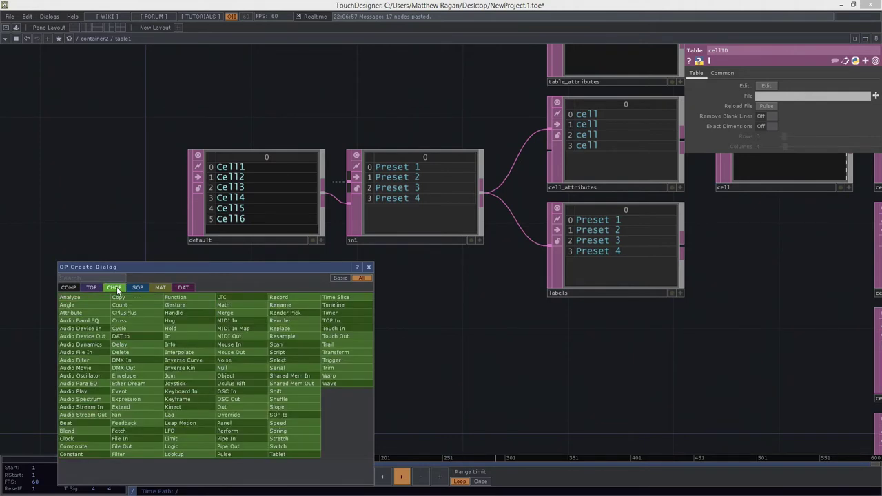
type("pan")
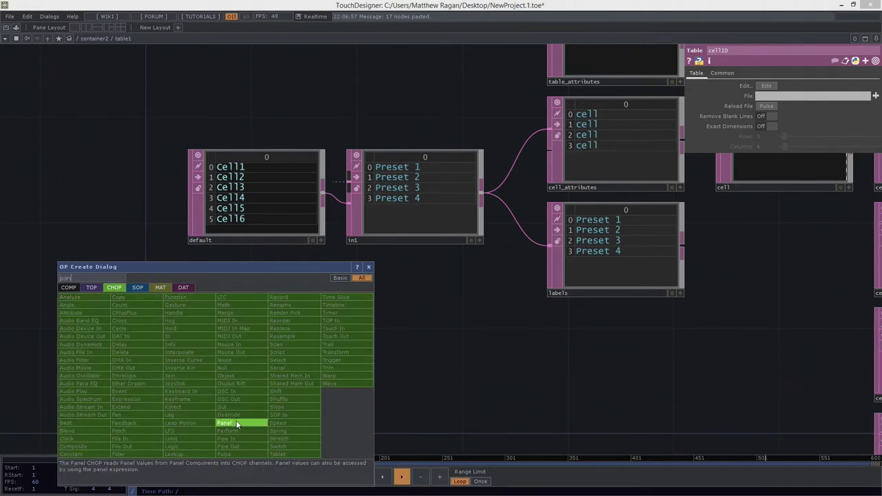
left_click(224, 423)
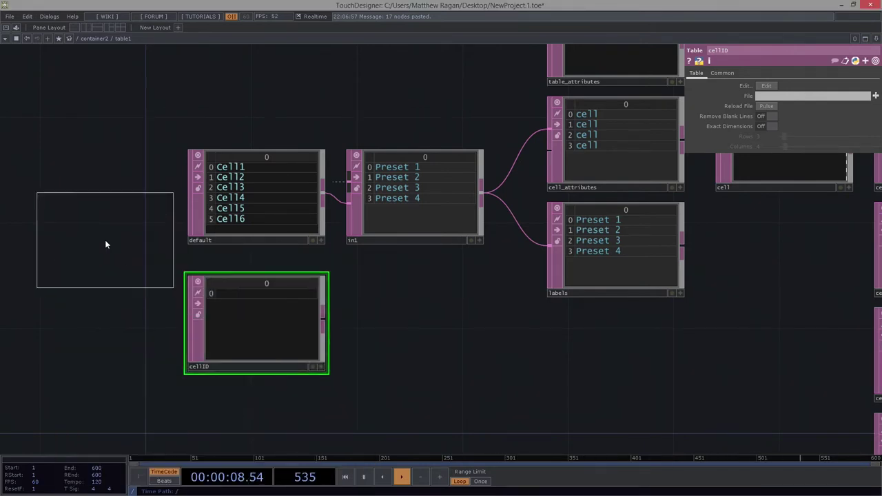
left_click(86, 250)
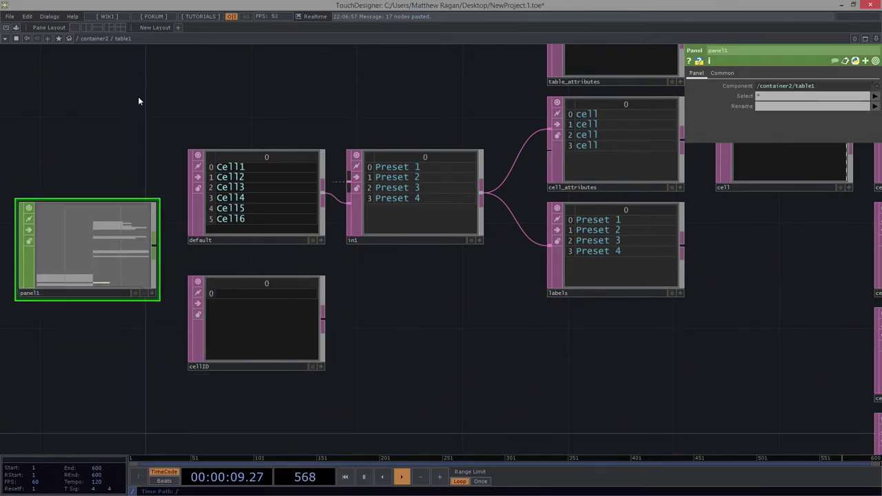
- Open the Table COMP's panel in a floating window and examine how the Panel CHOP's cellradioid channel responds to the preset buttons
left_click(16, 38)
left_click_drag(131, 39, 295, 90)
scroll(121, 207, "up", 5)
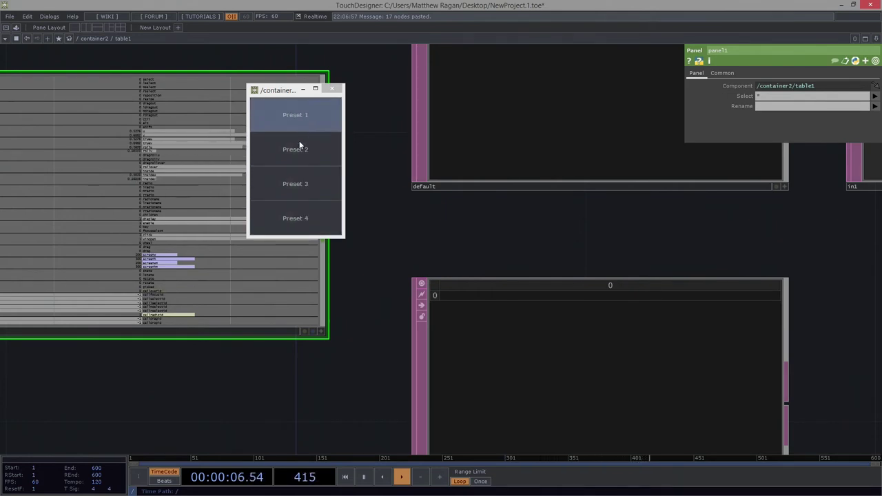
left_click(308, 121)
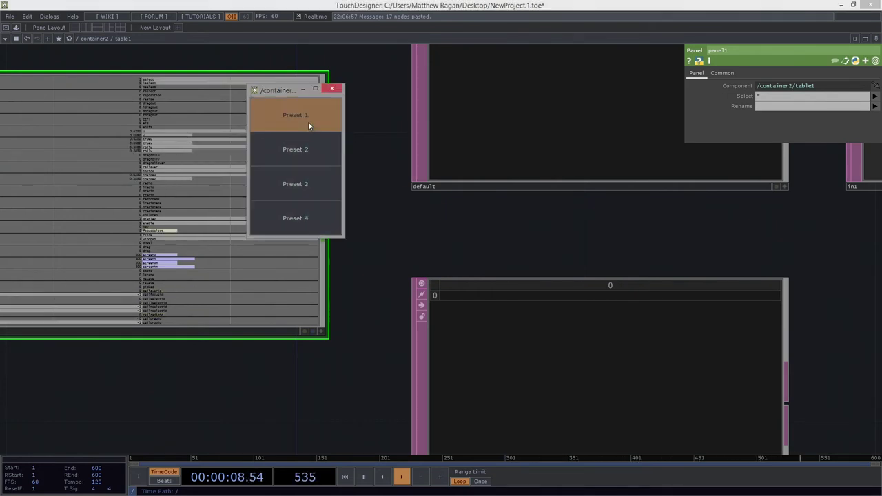
scroll(283, 281, "up", 4)
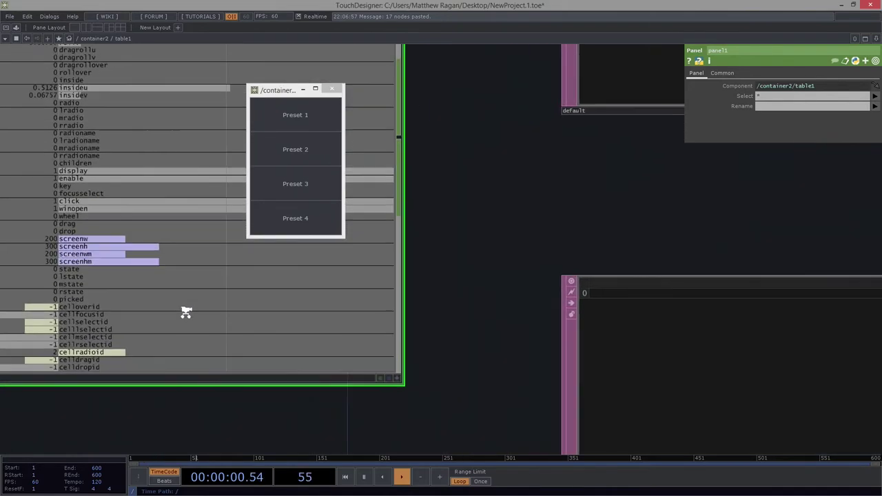
left_click(332, 210)
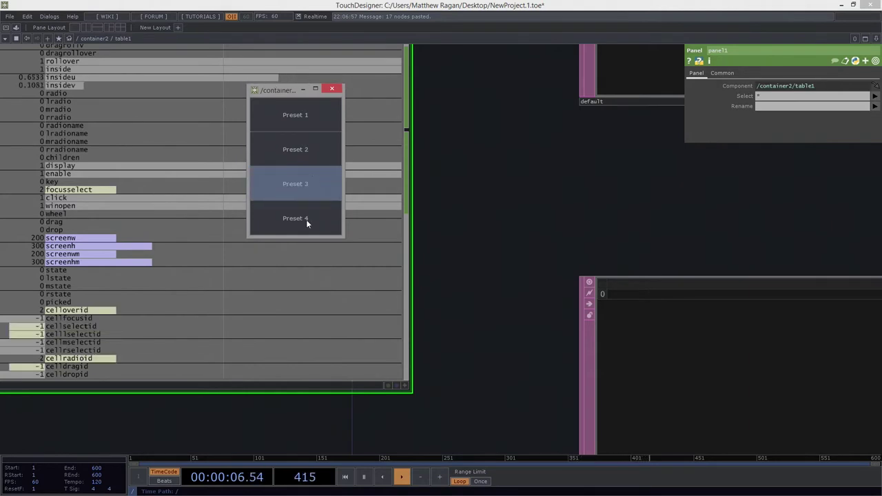
left_click(331, 88)
- Delete the Panel CHOP and place a Panel Execute DAT to the left of the cellID DAT
scroll(421, 136, "down", 3)
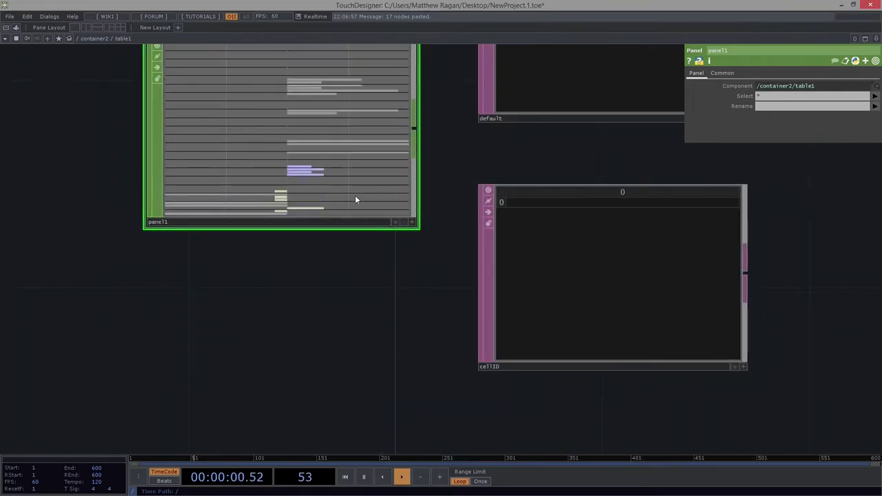
key("Delete")
key("Tab")
left_click(317, 208)
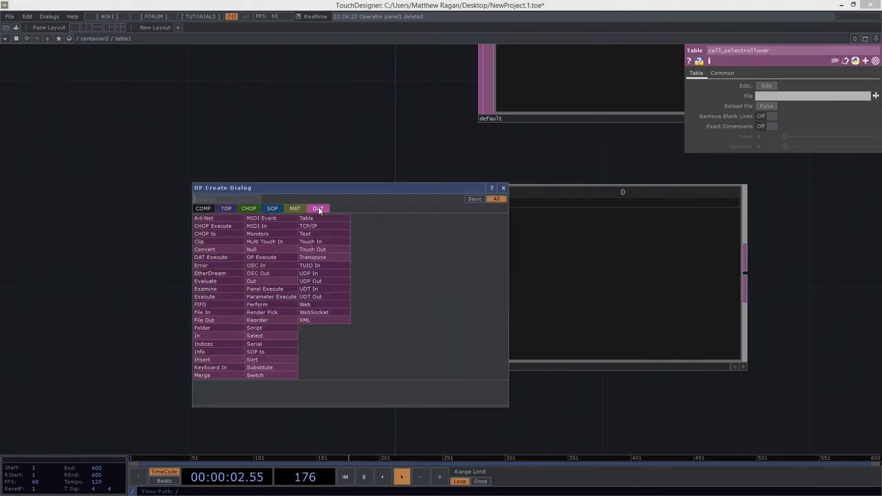
type("panel")
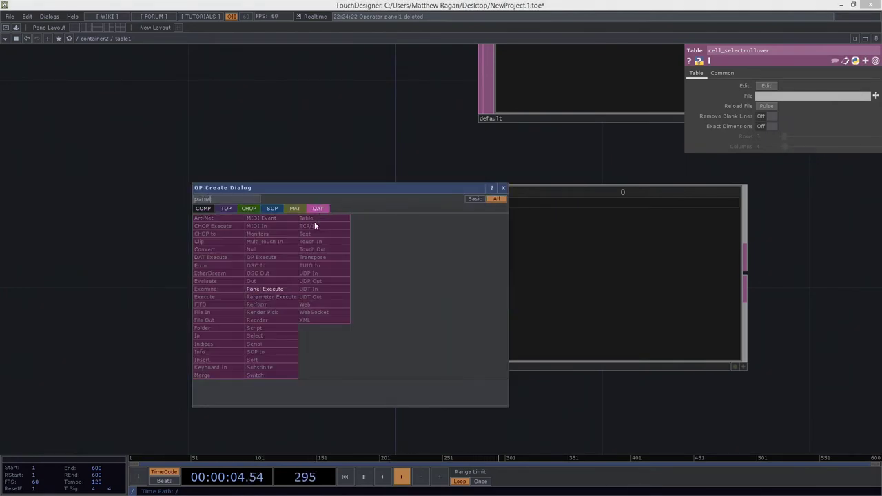
key("Return")
left_click(293, 279)
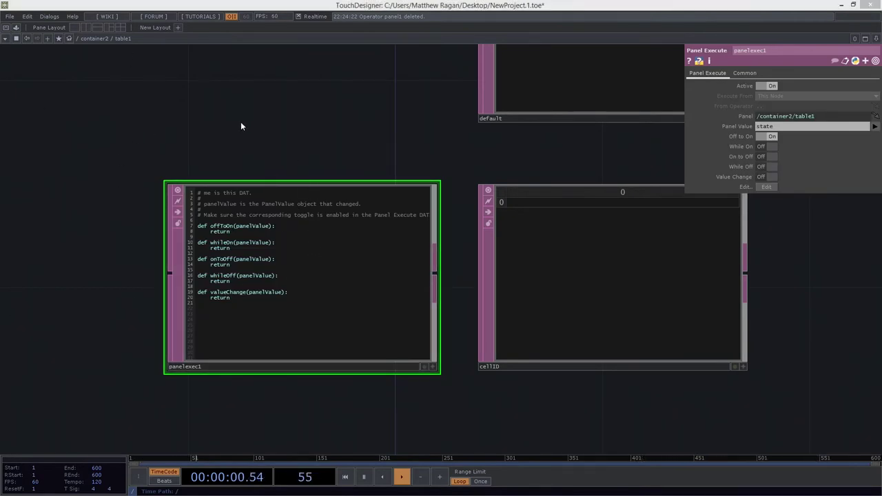
- Set the Panel Execute DAT's Panel Value to cellradioid, turn Value Change on and Off to On off, and make its viewer active
left_click_drag(237, 122, 285, 128)
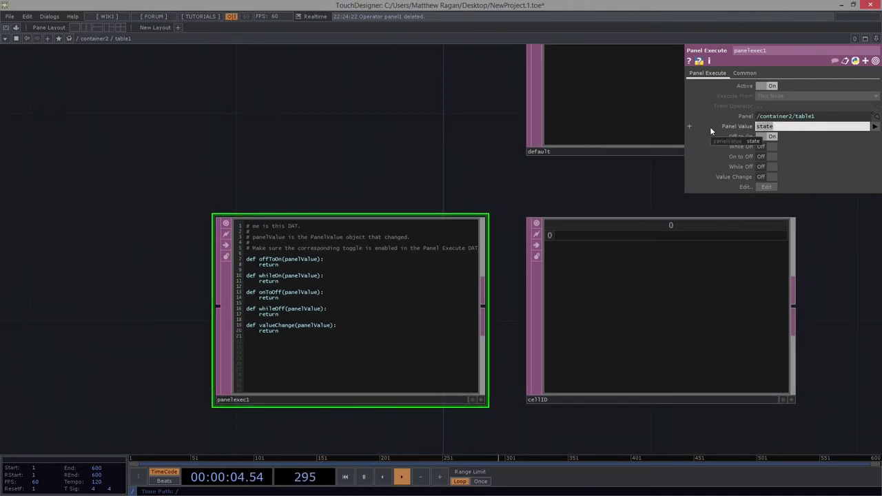
type("cellradioid")
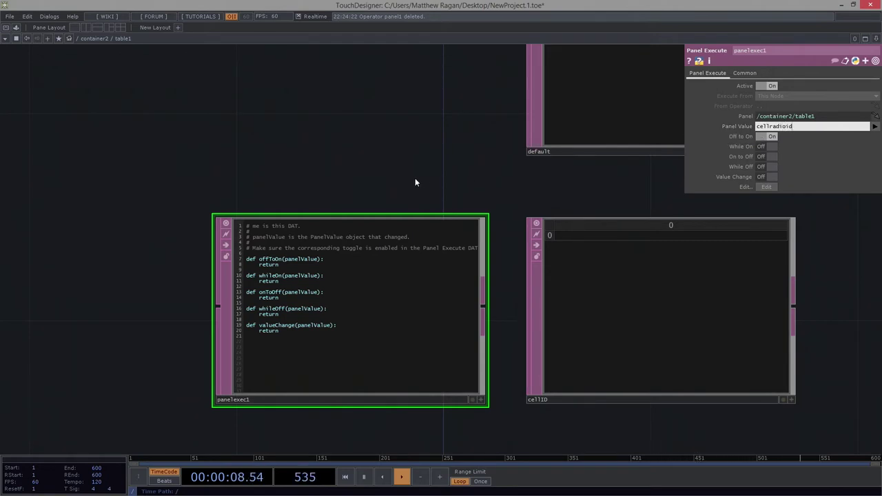
left_click(766, 176)
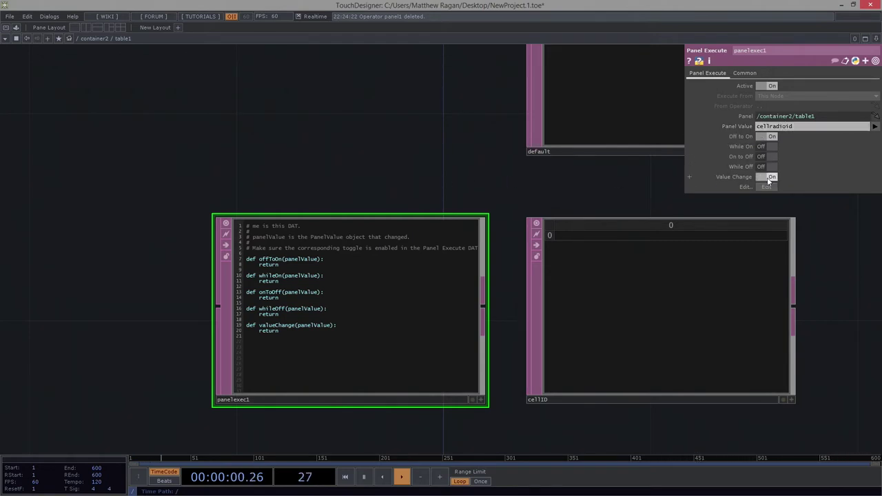
left_click(766, 136)
left_click_drag(333, 182, 330, 140)
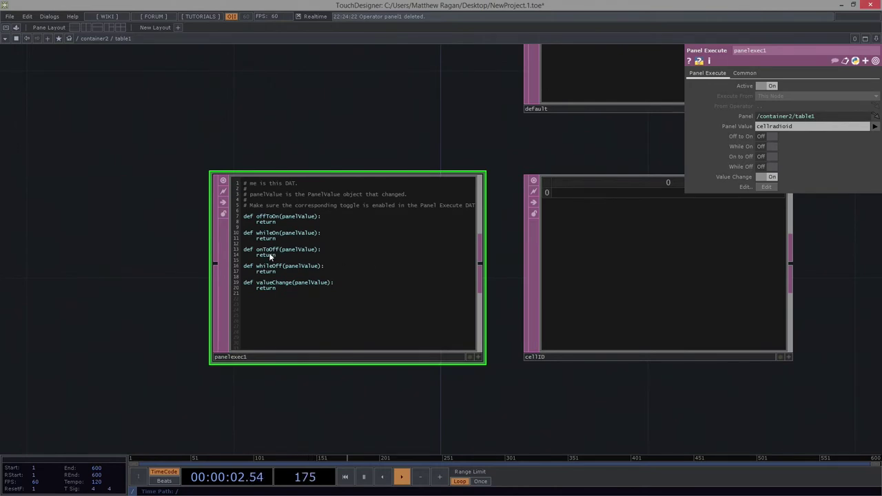
key("a")
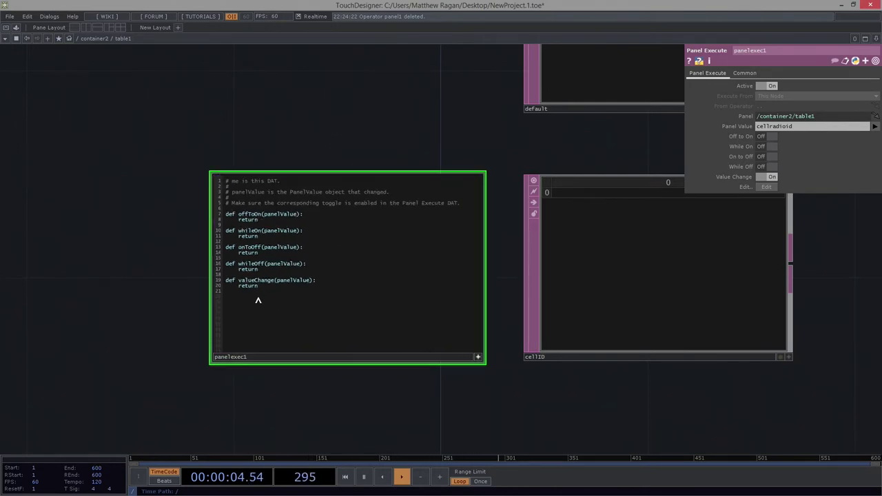
- Add blank lines above the return of valueChange in the Panel Execute DAT and delete the four unused callback functions
left_click(236, 287)
key("Return")
key("Return")
key("Up")
key("Return")
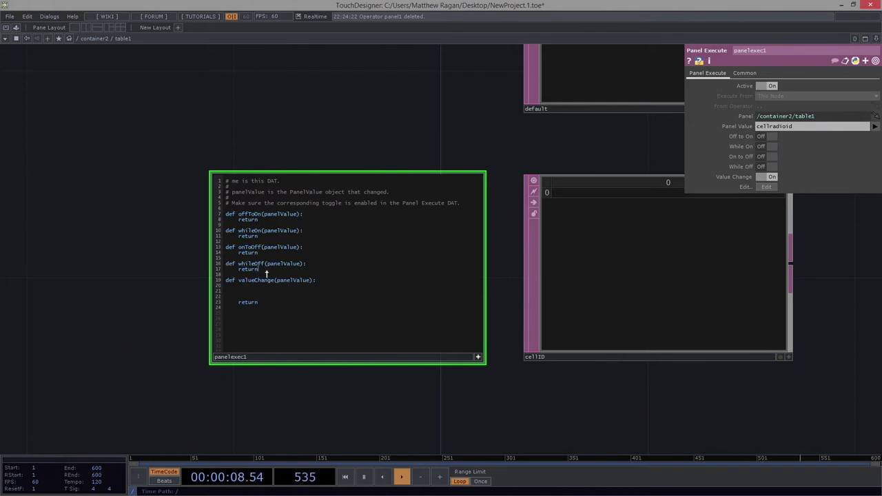
left_click_drag(256, 268, 207, 212)
key("BackSpace")
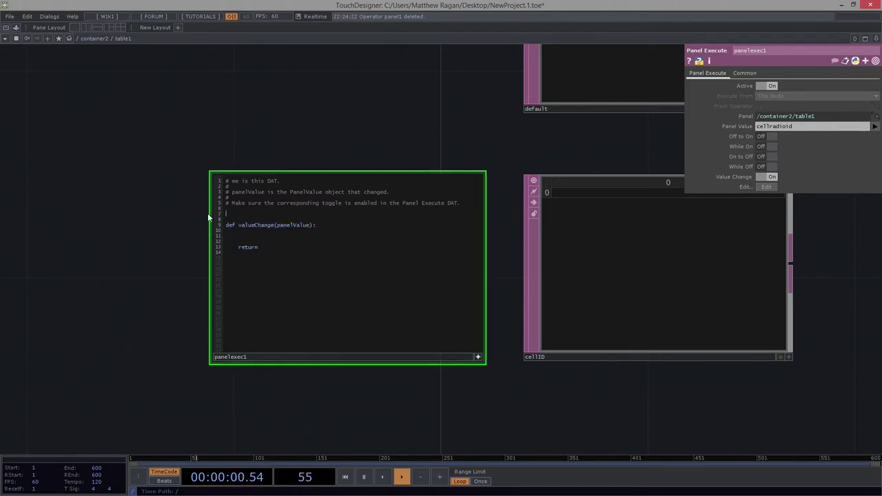
key("BackSpace")
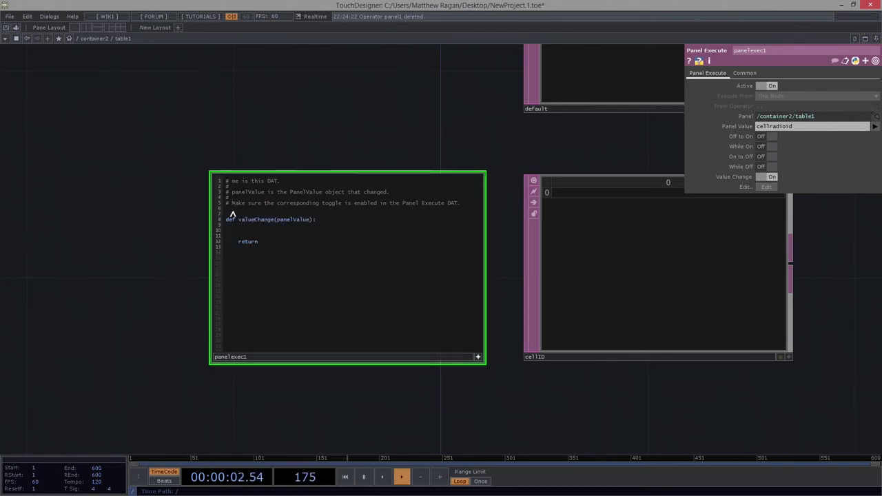
- Write op('cellID')[0,0] = panelValue inside the valueChange function and deactivate the Panel Execute DAT's viewer
scroll(262, 148, "up", 2)
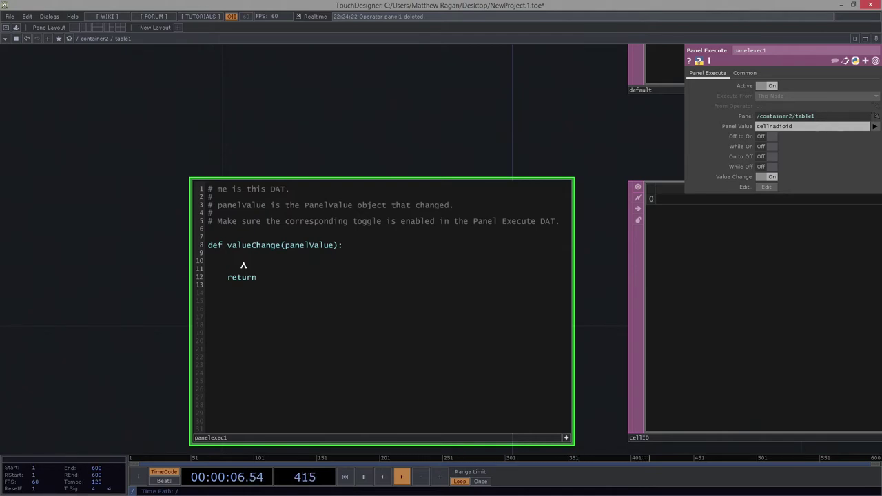
type("op")
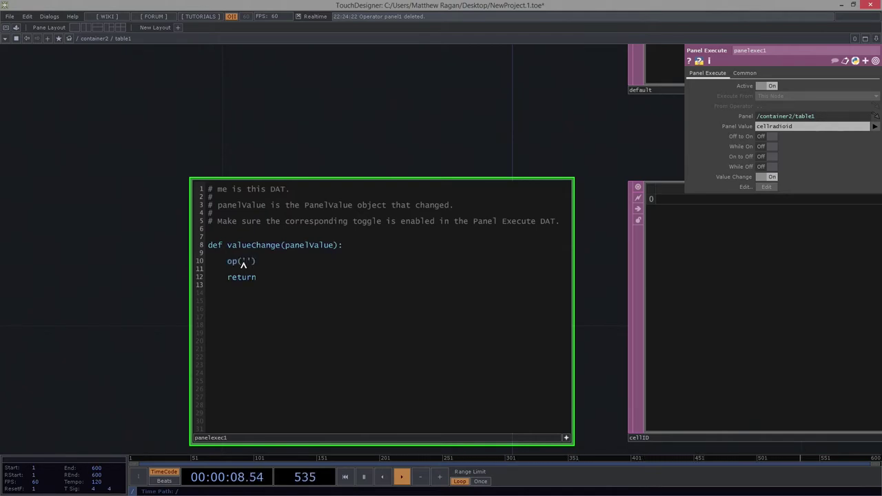
type("('cellID")
left_click(309, 269)
type("0")
type(" = panelvalue")
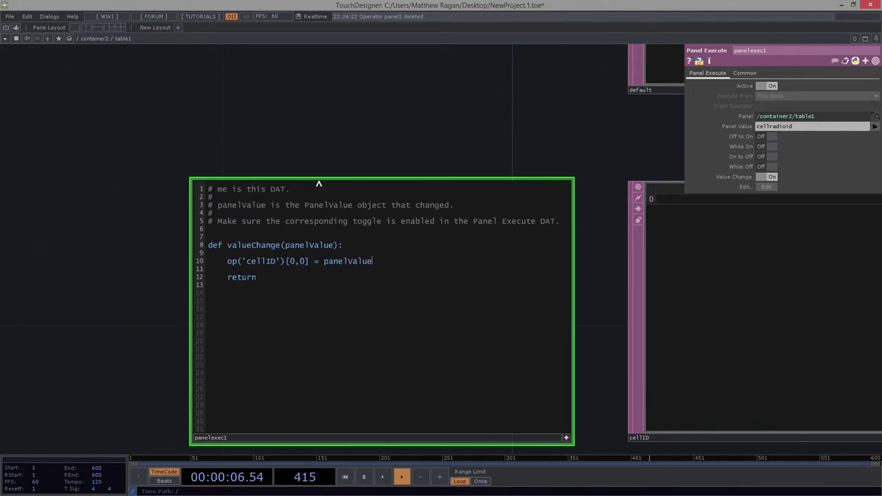
left_click_drag(448, 125, 324, 131)
scroll(324, 131, "down", 3)
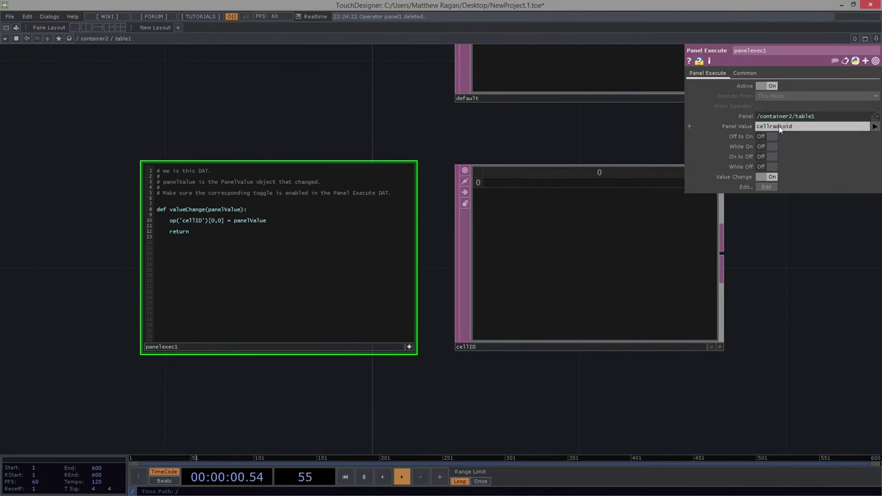
left_click_drag(367, 139, 468, 123)
left_click(509, 331)
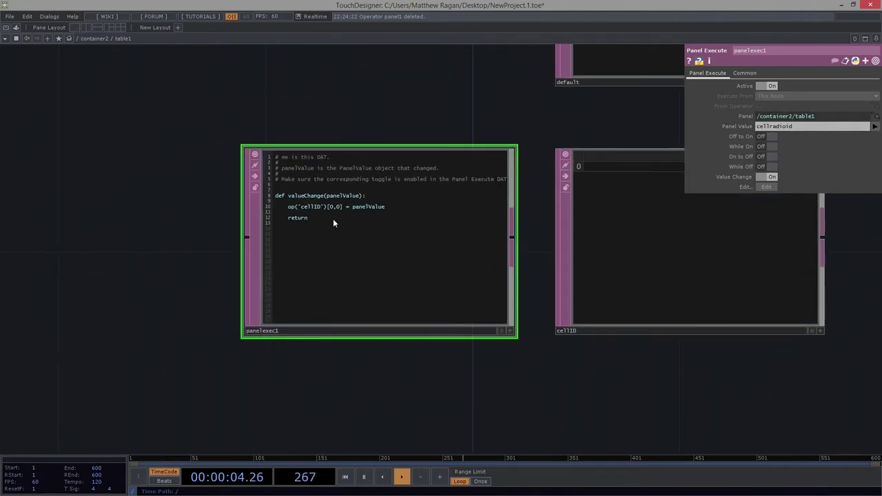
- Open the Table COMP's panel in a floating window and examine how the cellID table responds to the four preset buttons
left_click(16, 38)
left_click_drag(292, 80, 159, 130)
left_click(139, 68)
left_click(139, 100)
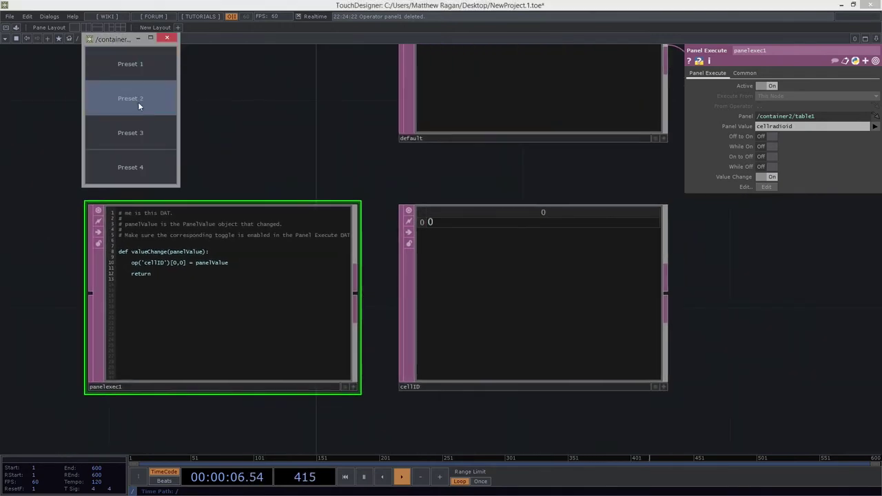
left_click(144, 134)
left_click(146, 166)
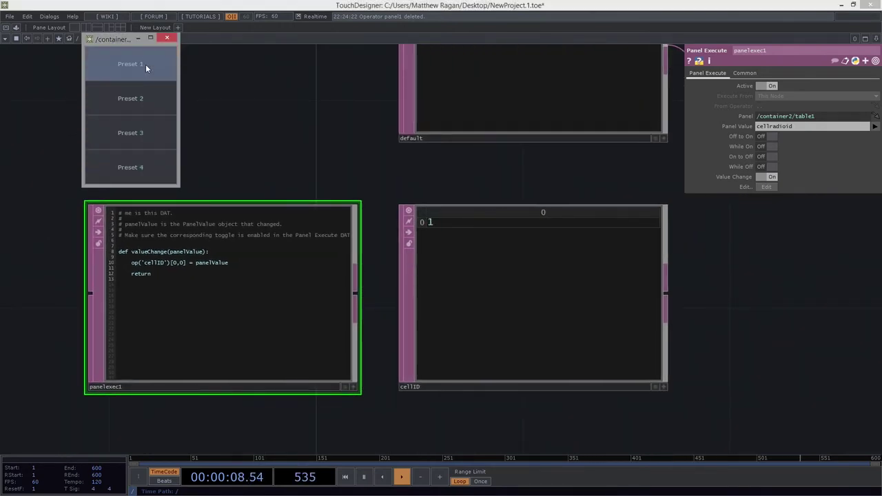
left_click(148, 96)
left_click(149, 166)
left_click(125, 60)
left_click(144, 98)
left_click(166, 140)
left_click(153, 203)
left_click(141, 167)
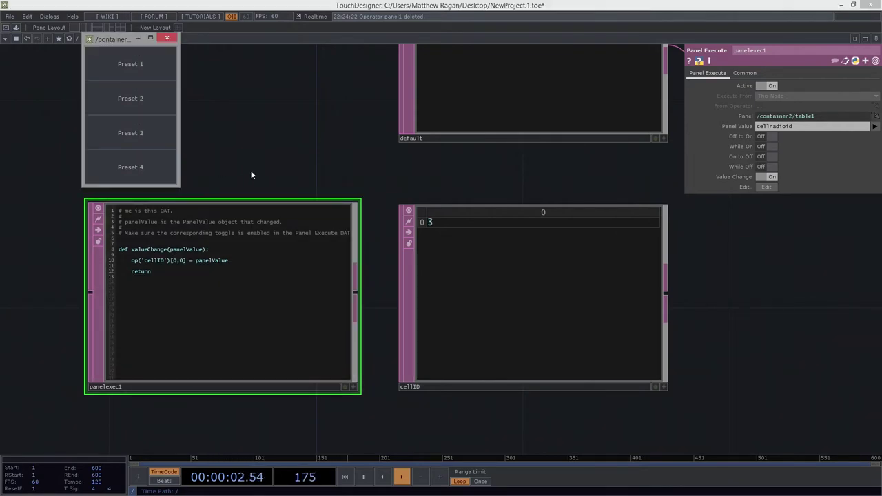
key("ctrl+z")
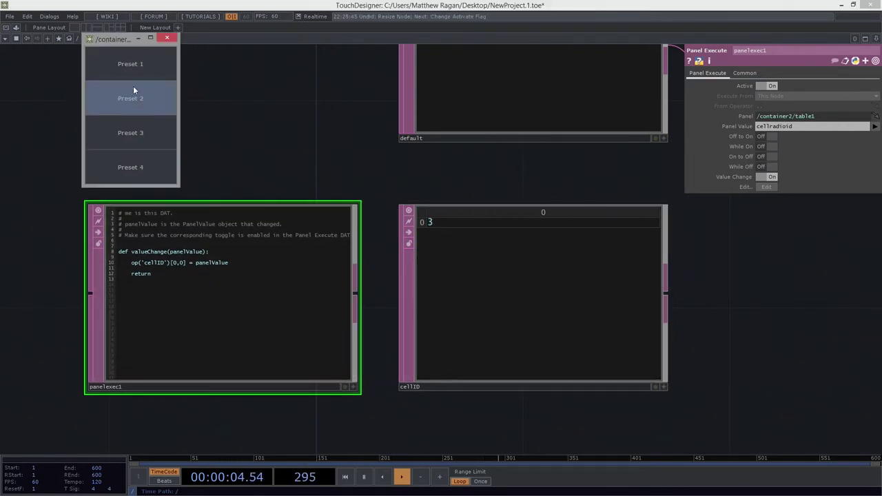
left_click(138, 145)
left_click(148, 162)
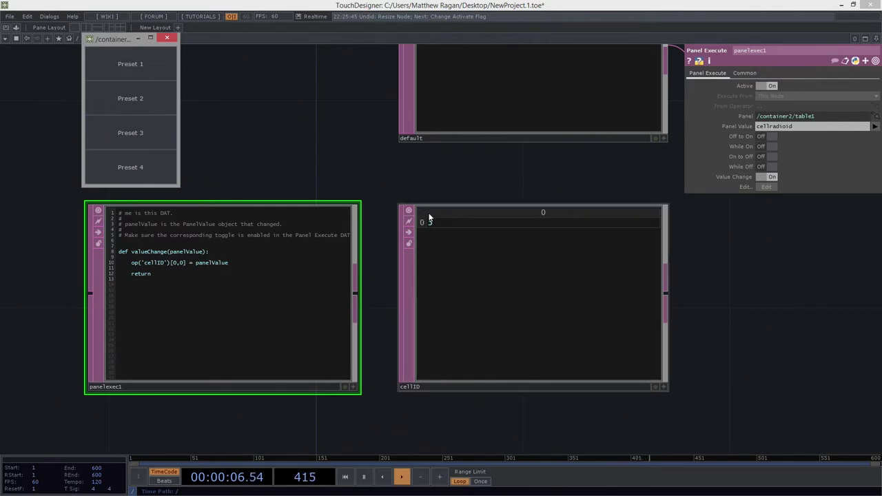
- Try changing the cellID assignment to panelValue + 1 and test it with the buttons Preset 1 to Preset 4
left_click_drag(281, 274, 337, 261)
key("a")
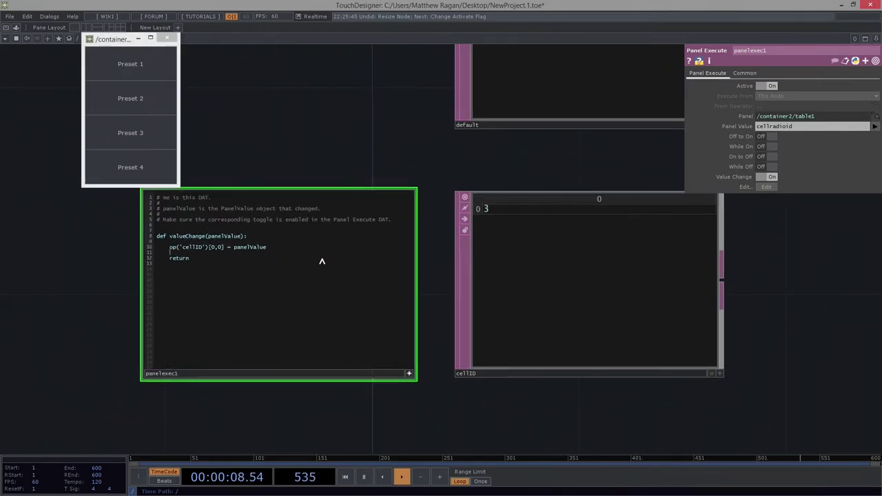
type("+")
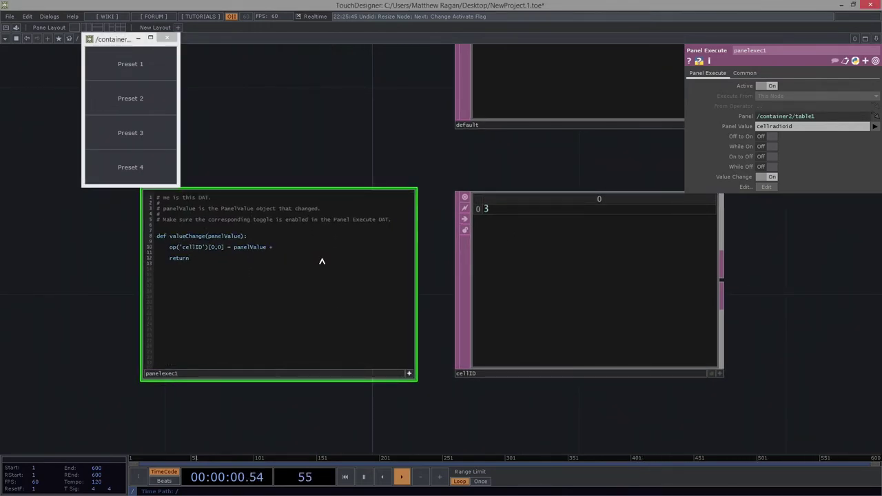
type(" 1")
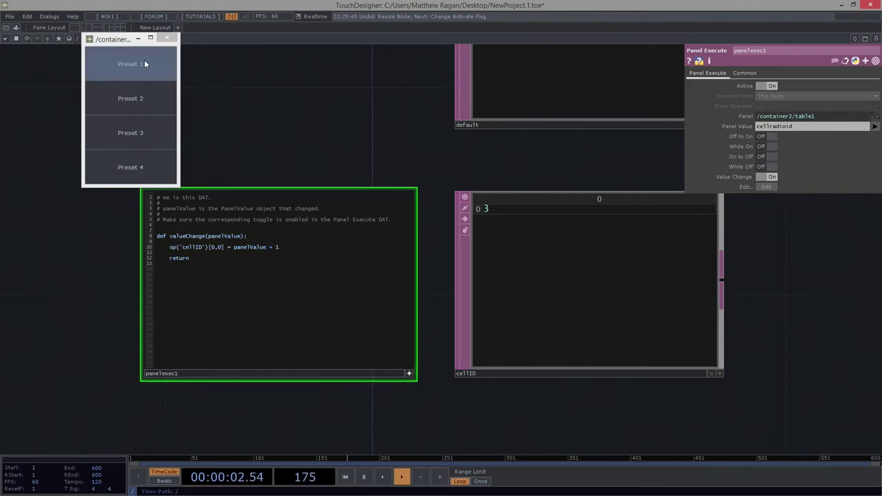
left_click(144, 63)
left_click(143, 96)
left_click(141, 138)
left_click(147, 168)
- Remove the + 1 from the panelValue assignment in the valueChange function
left_click(317, 255)
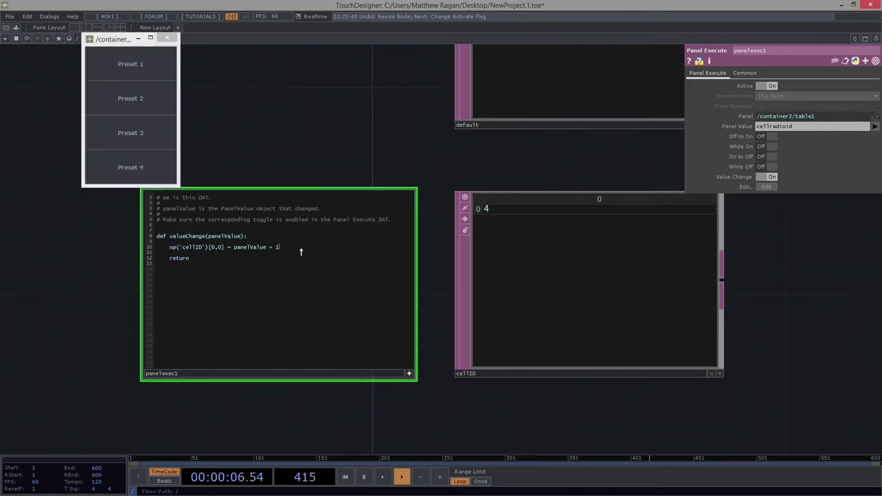
key("BackSpace")
key("BackSpace")
key("BackSpace")
key("BackSpace")
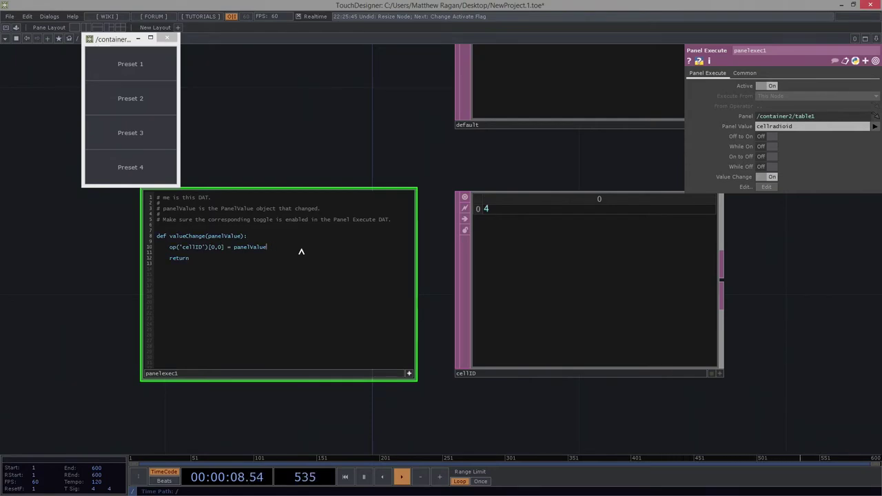
- Test the four preset buttons against the cellID table again and close the floating panel window
left_click(123, 60)
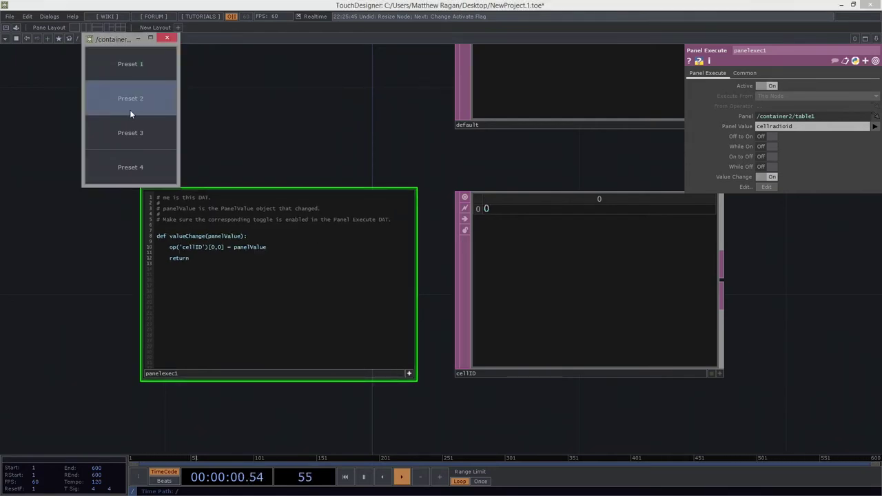
left_click(166, 100)
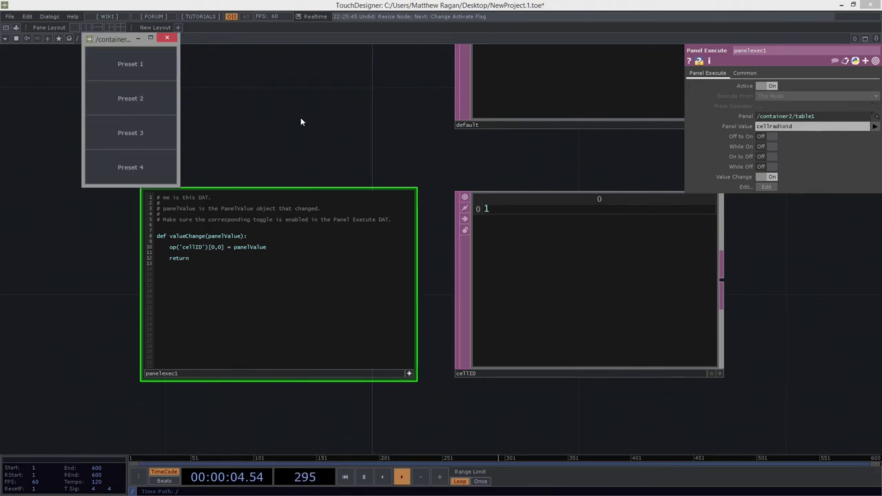
left_click(150, 135)
left_click(138, 168)
left_click(166, 38)
- Add an Out DAT connected to the cellID table's output and place it directly below cellID
left_click_drag(229, 98, 71, 103)
scroll(71, 103, "down", 3)
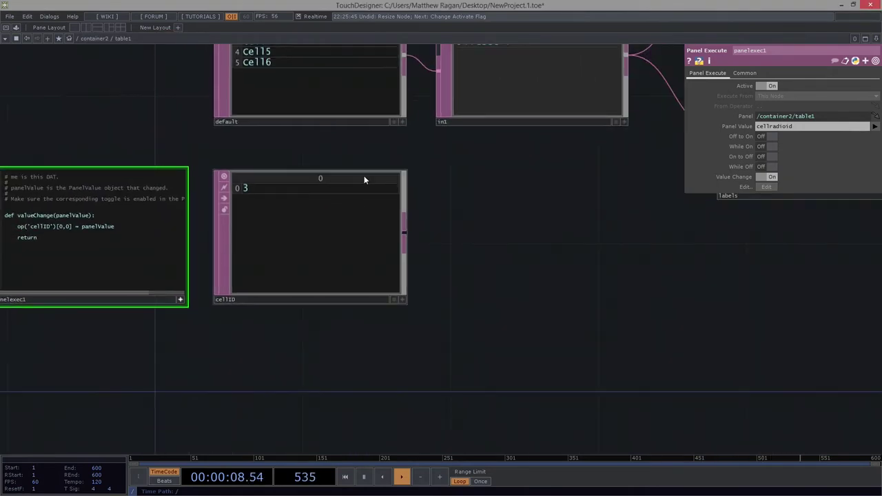
scroll(386, 246, "down", 3)
left_click_drag(433, 220, 365, 257)
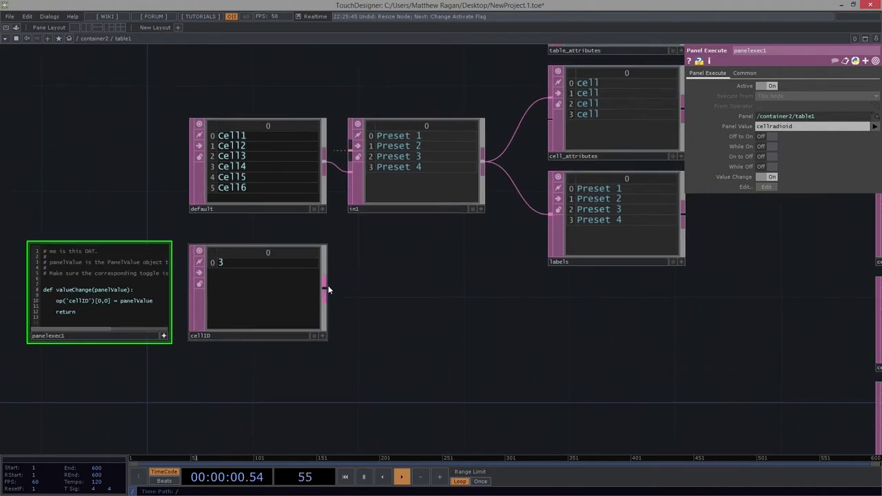
right_click(327, 285)
type("out")
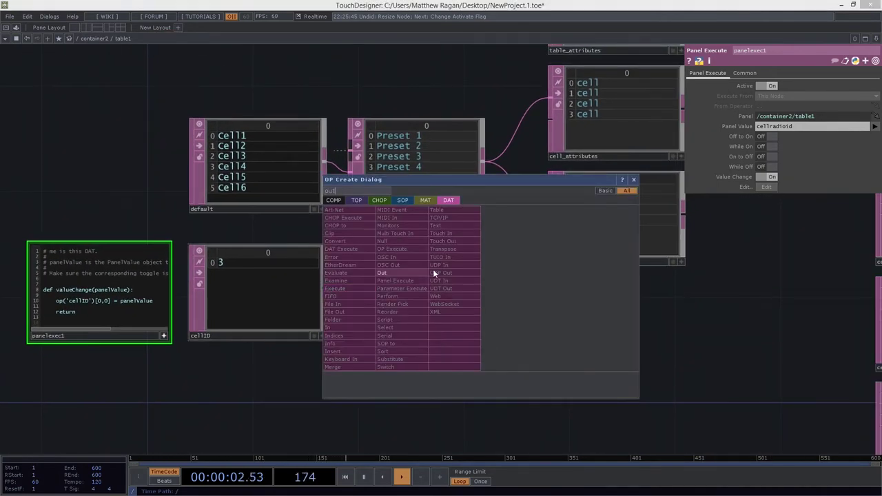
key("Return")
left_click(409, 299)
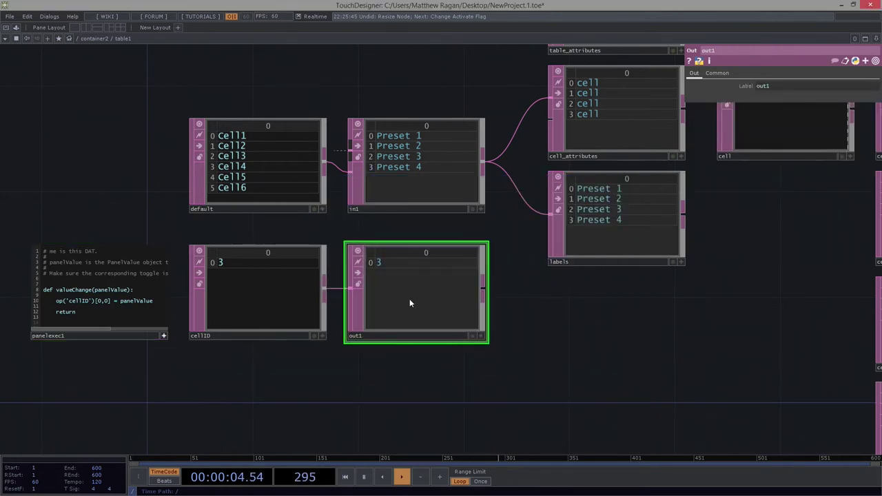
left_click_drag(449, 338, 282, 440)
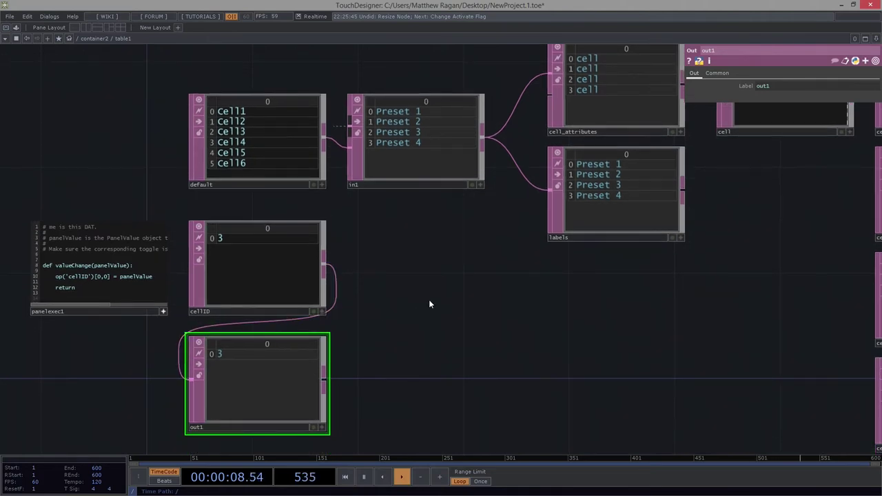
- Go up to the container2 network and connect a Null DAT to the output of table1
scroll(427, 300, "down", 5)
key("p")
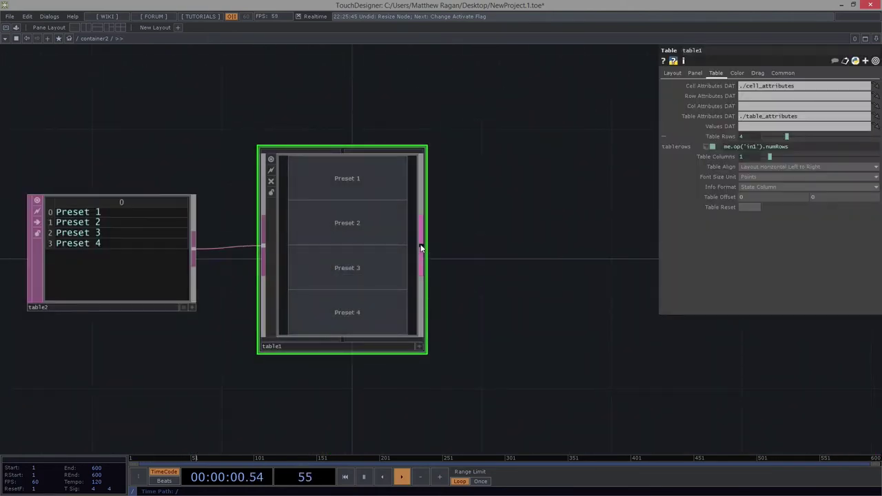
key("Tab")
type("n")
left_click(508, 200)
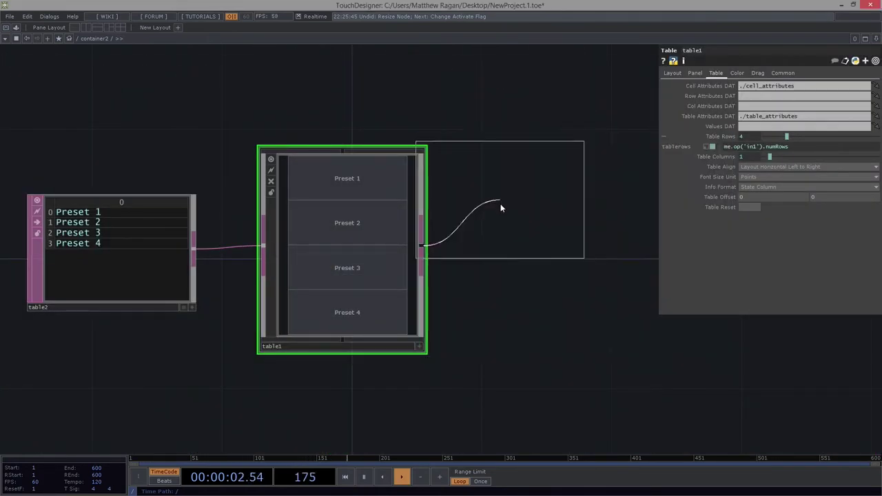
left_click(514, 248)
- Make table1's viewer active and examine how the Null DAT's cell value responds to the preset buttons
left_click(363, 173)
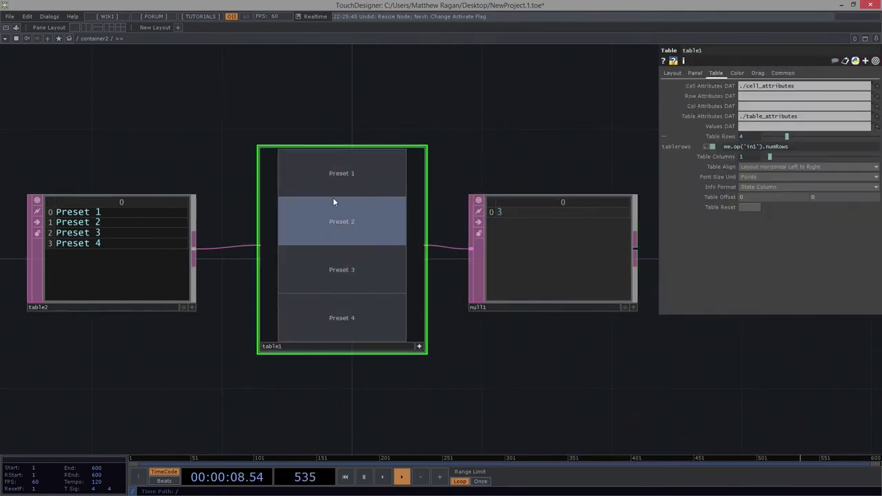
left_click(419, 346)
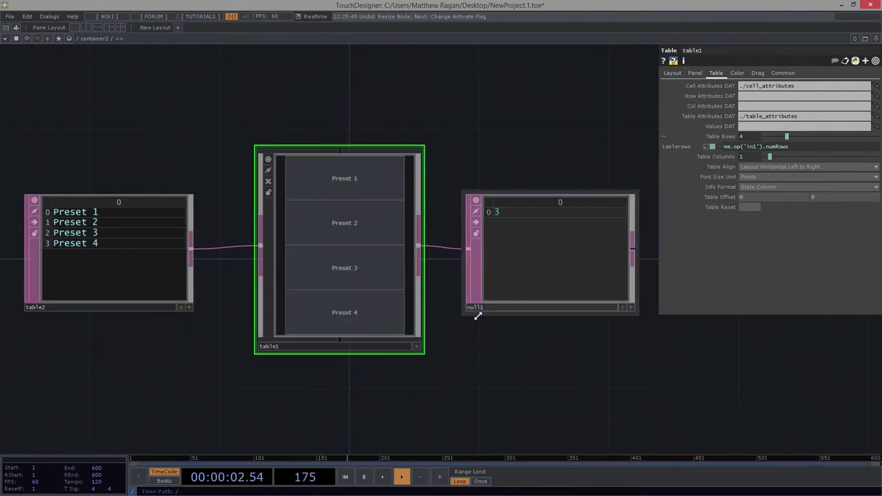
right_click_drag(417, 388, 306, 226)
key("a")
left_click(338, 176)
left_click(332, 223)
left_click(333, 266)
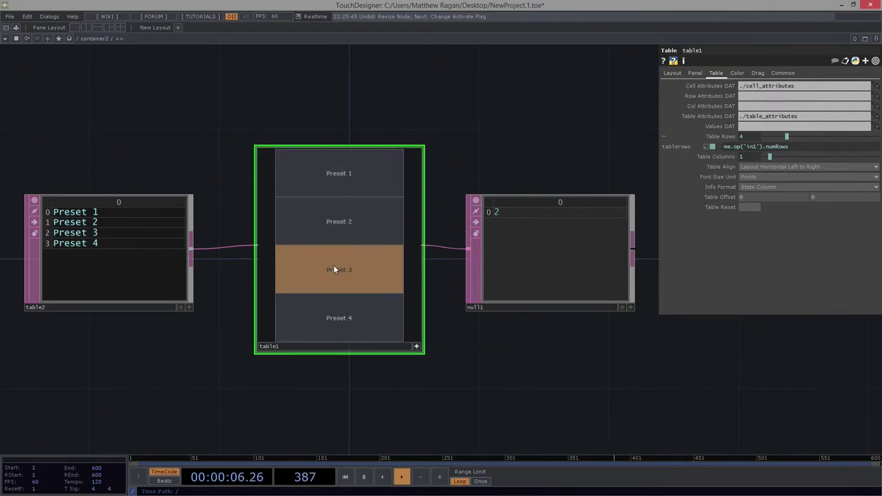
left_click(340, 188)
left_click(333, 330)
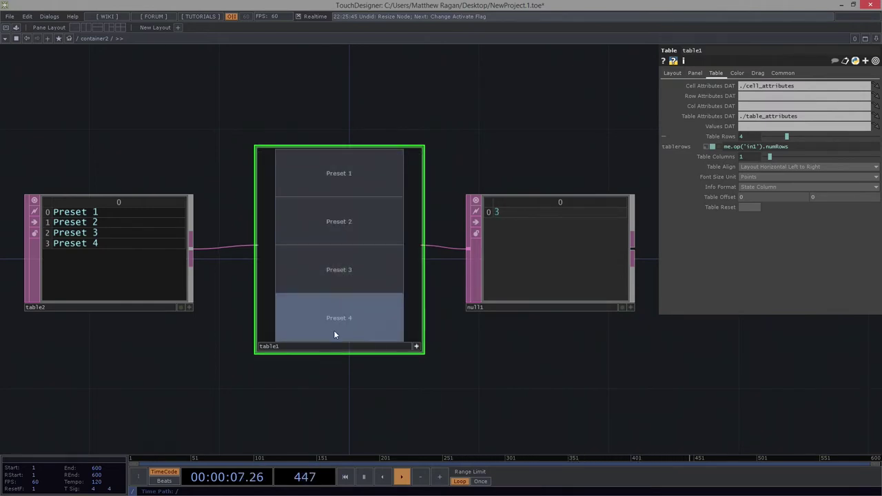
left_click(416, 346)
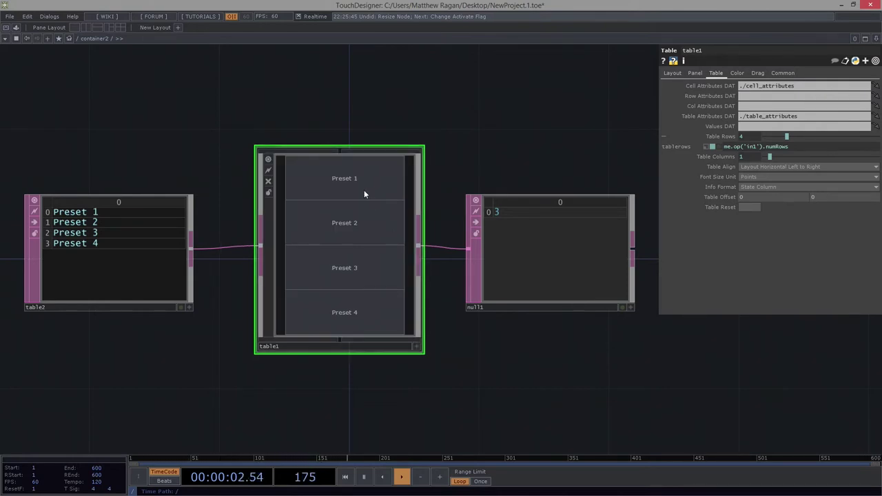
left_click(420, 350)
left_click(356, 179)
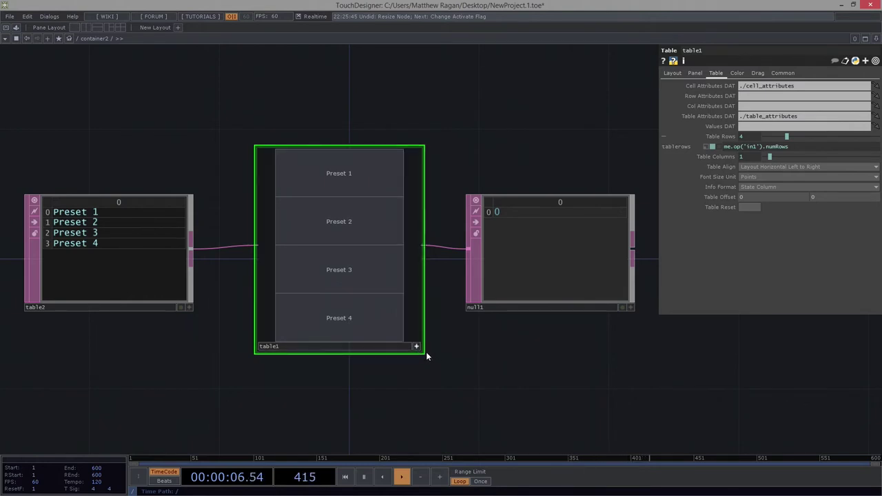
- Enter table1's network and examine the table, cell, table_default, cell_default and cell_rollover attribute DATs
scroll(315, 251, "up", 8)
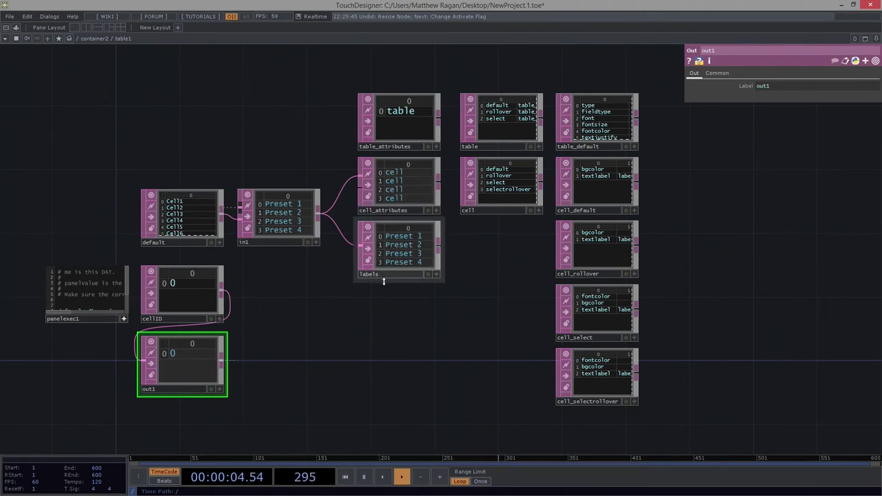
scroll(455, 296, "up", 4)
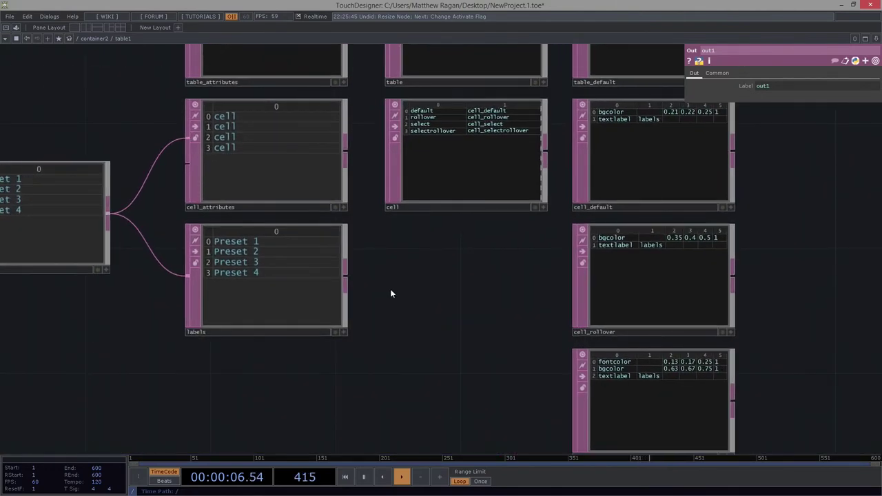
scroll(391, 291, "down", 5)
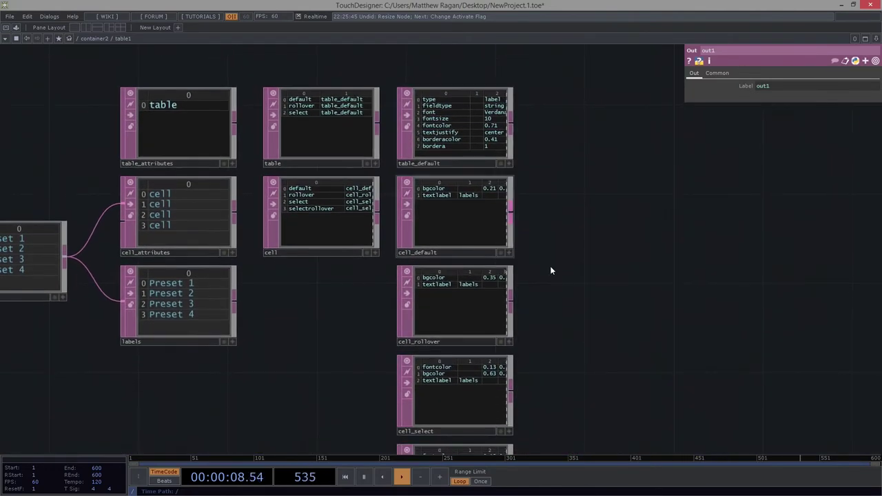
left_click_drag(603, 288, 596, 211)
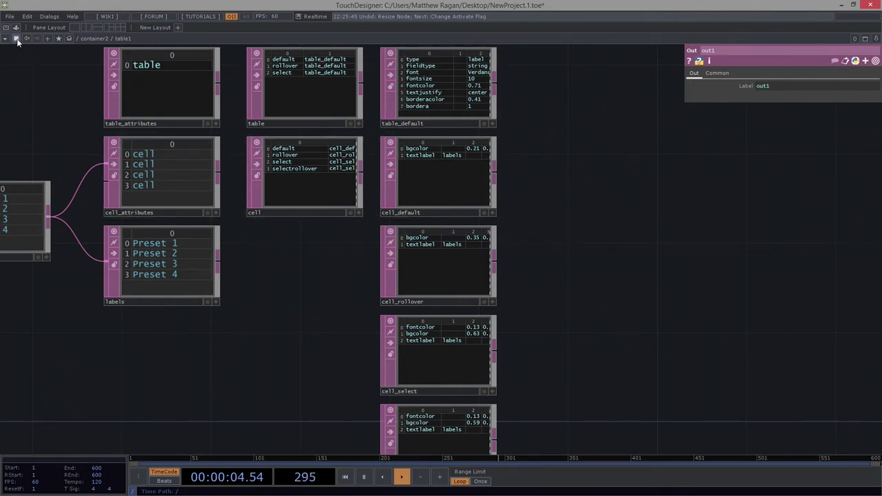
scroll(552, 112, "up", 4)
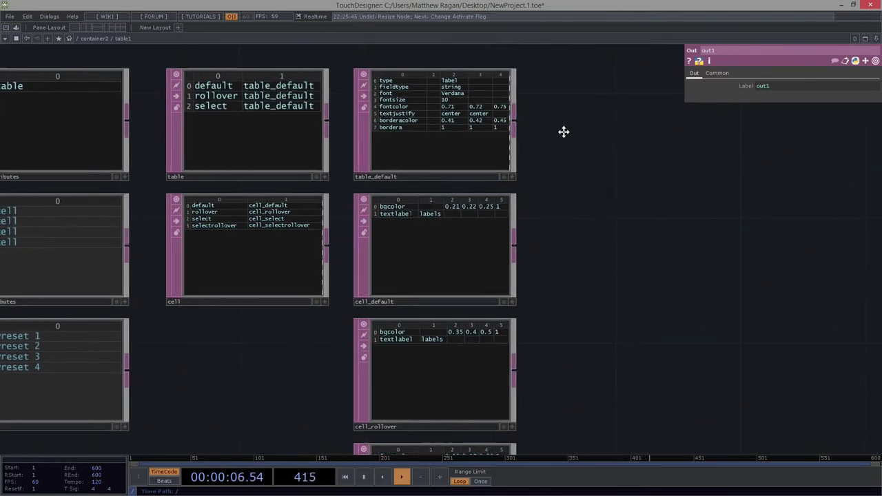
left_click_drag(564, 132, 579, 147)
scroll(482, 128, "up", 2)
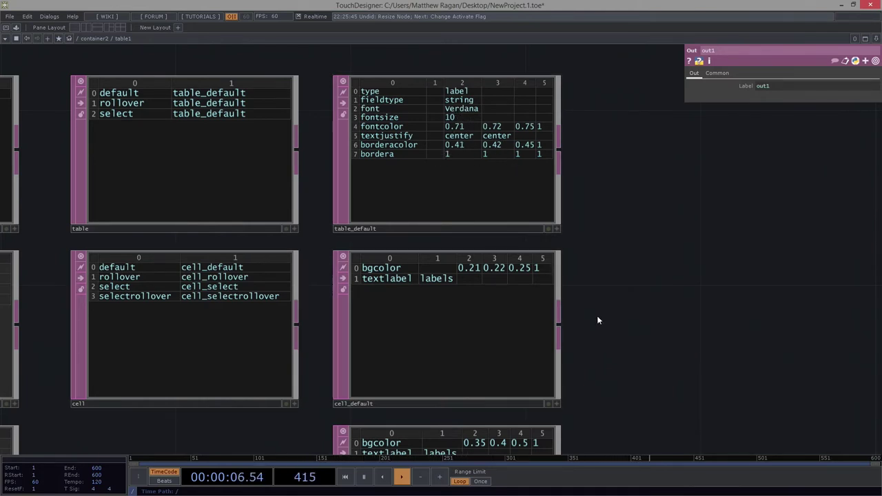
left_click_drag(604, 304, 609, 218)
scroll(441, 173, "down", 3)
left_click_drag(272, 320, 277, 334)
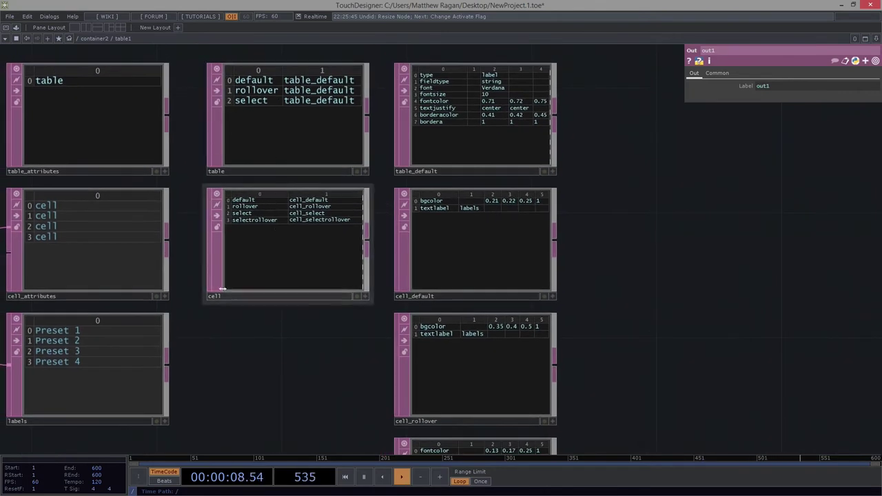
scroll(257, 222, "up", 2)
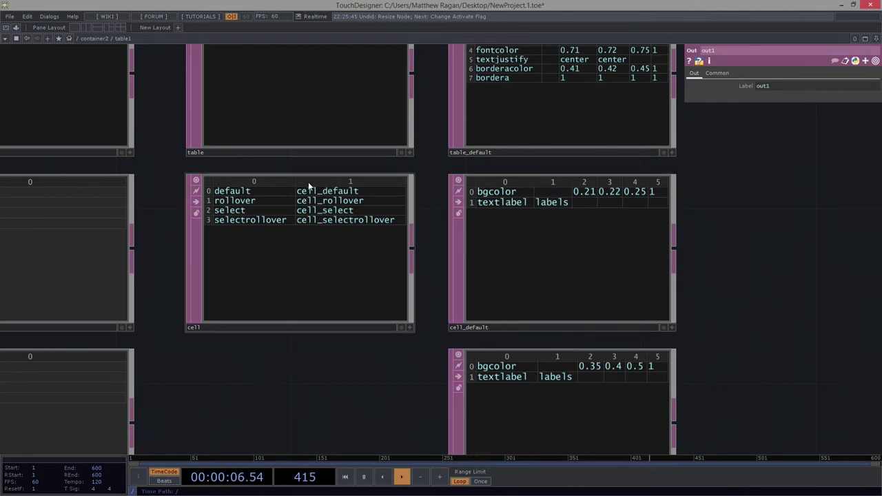
left_click_drag(341, 368, 281, 282)
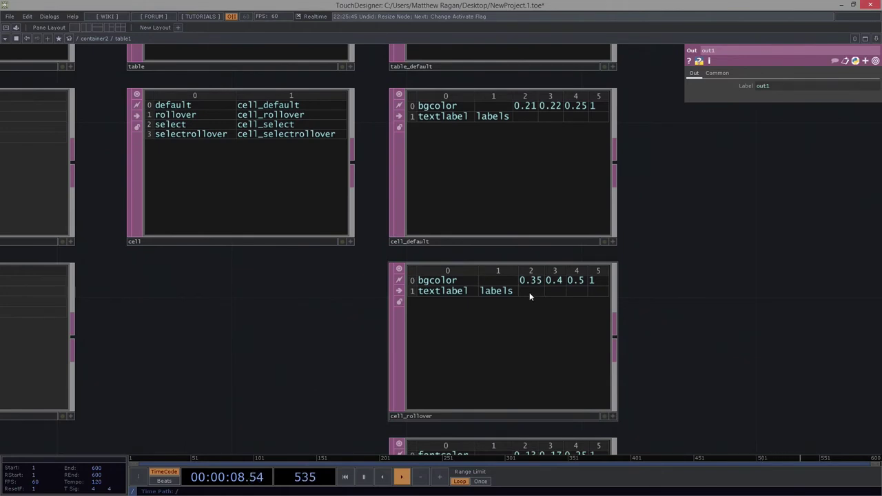
- Open table1's preset panel in a floating window alongside its attribute DATs
key("Tab")
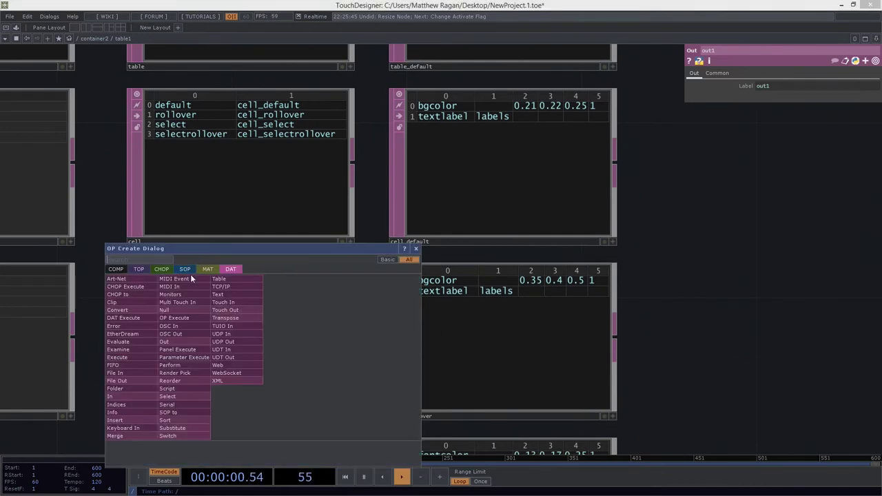
left_click(416, 248)
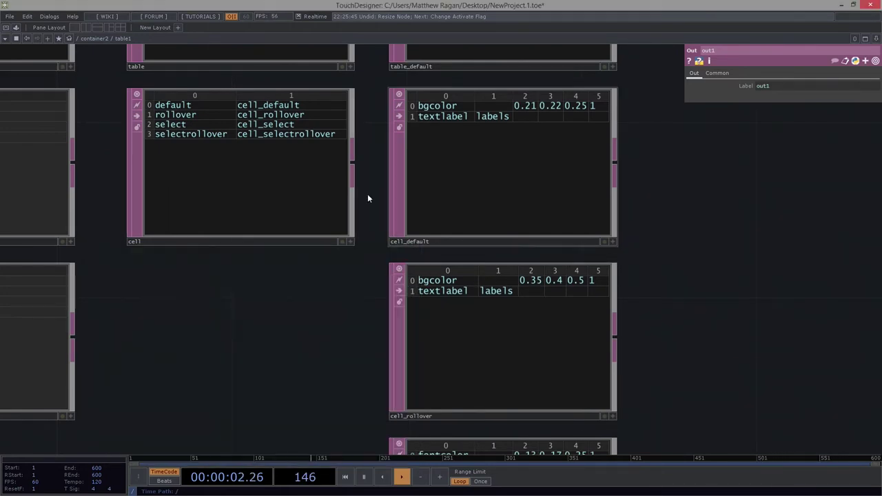
left_click(26, 39)
left_click_drag(112, 38, 68, 82)
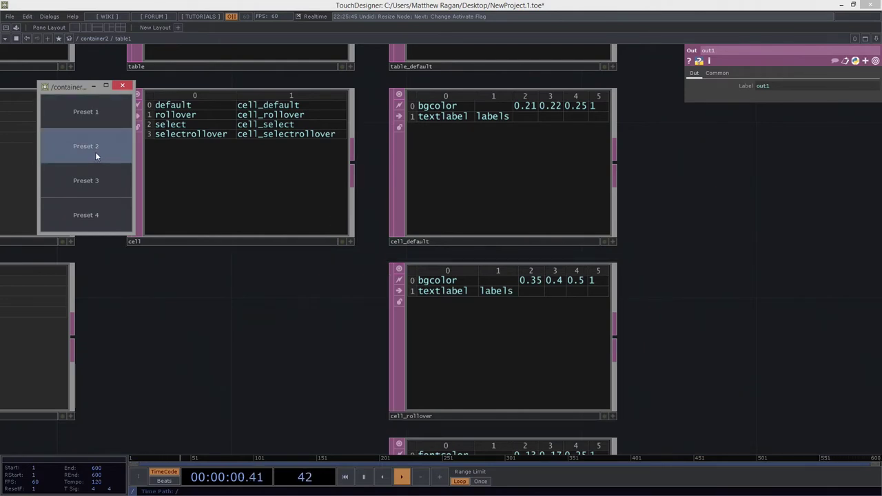
- Compare Preset 1's rollover and selected colors with the cell_rollover, cell_select and cell_selectrollover DATs
left_click_drag(324, 411, 294, 264)
left_click_drag(256, 287, 296, 408)
scroll(263, 275, "down", 4)
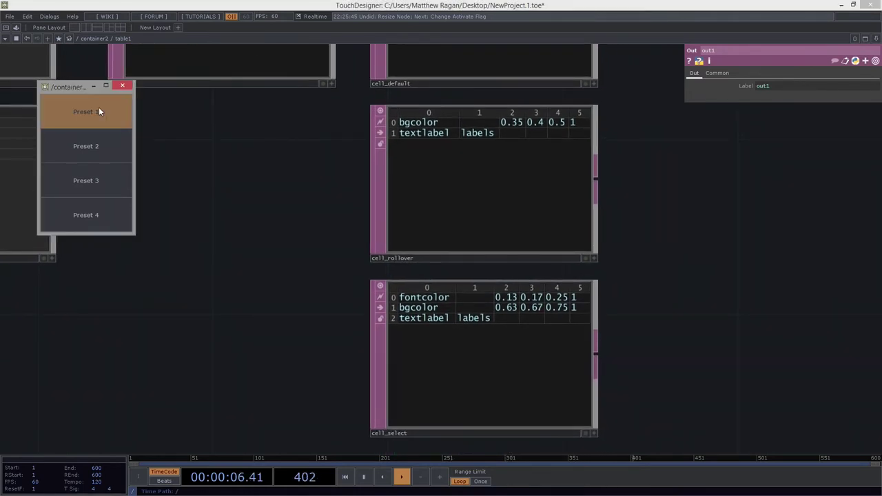
left_click(97, 111)
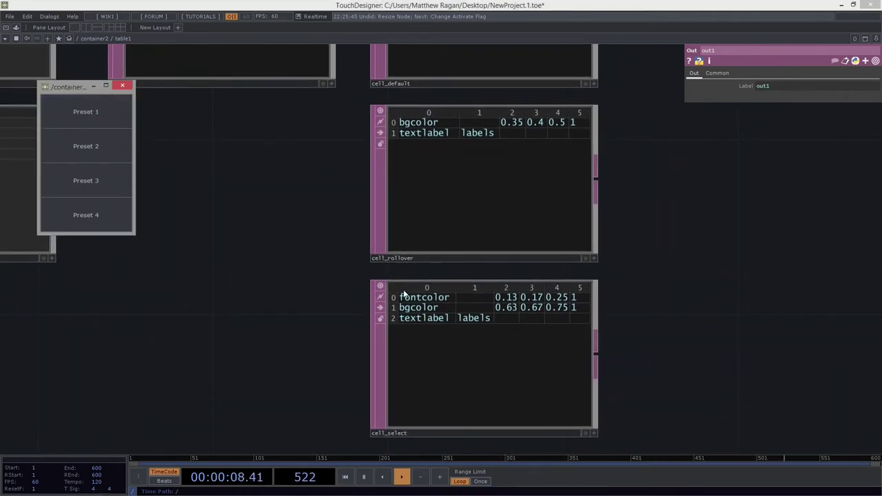
left_click_drag(329, 333, 315, 273)
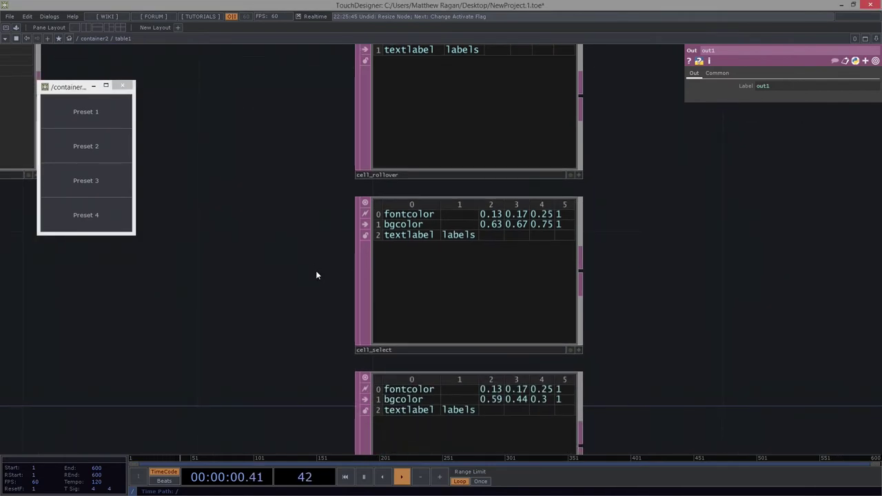
left_click_drag(276, 348, 284, 258)
middle_click_drag(284, 258, 285, 319)
left_click_drag(286, 319, 297, 463)
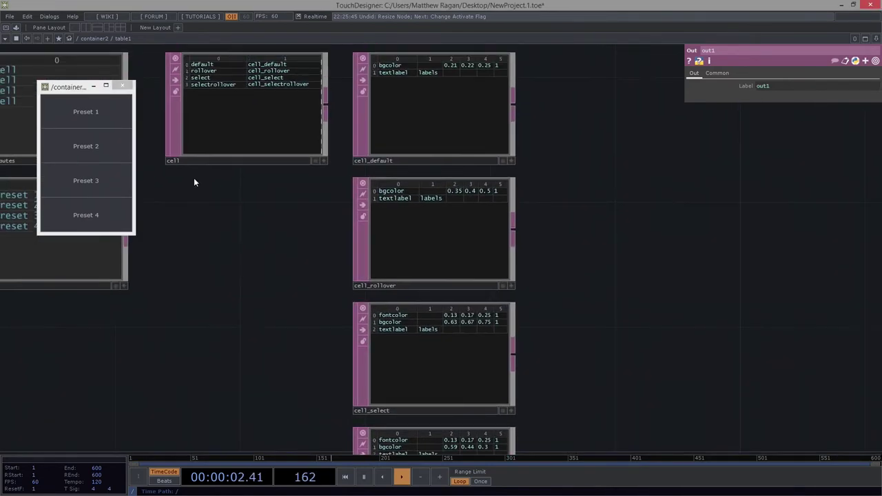
- Test the rollover and selection behavior of the preset buttons once more and close the floating panel window
left_click(107, 119)
left_click_drag(103, 187, 110, 125)
left_click_drag(254, 269, 281, 348)
scroll(266, 313, "down", 3)
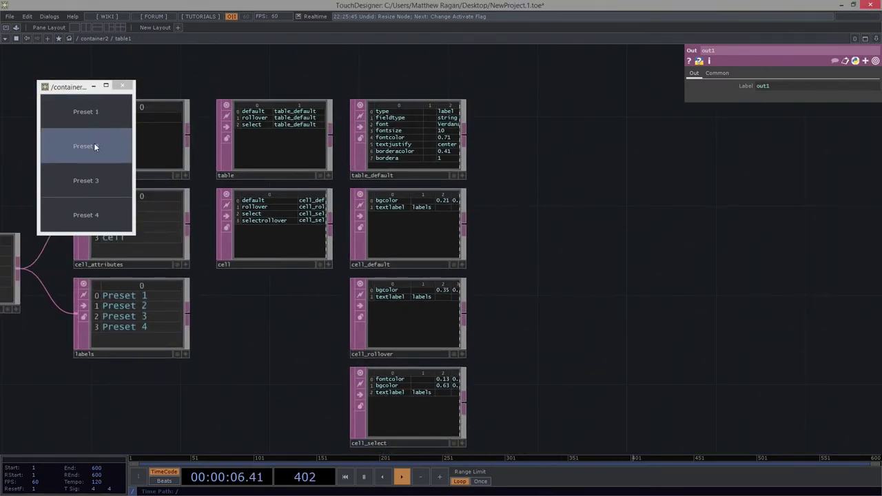
left_click(96, 116)
left_click(96, 112)
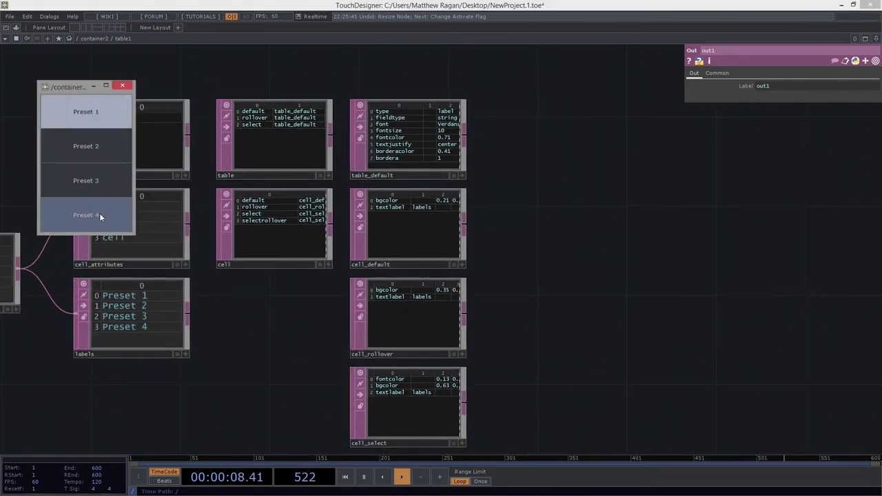
left_click(122, 85)
- Move the default, in1, panelexec1, cellID and out1 DATs together further left of cell_attributes and labels to make room
scroll(314, 197, "up", 3)
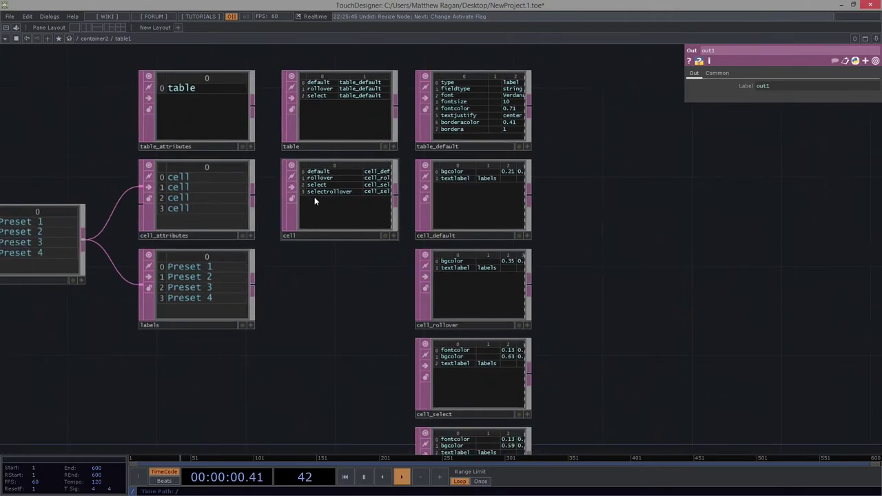
left_click_drag(379, 282, 516, 280)
scroll(518, 279, "down", 3)
left_click_drag(208, 354, 285, 280)
scroll(285, 280, "down", 3)
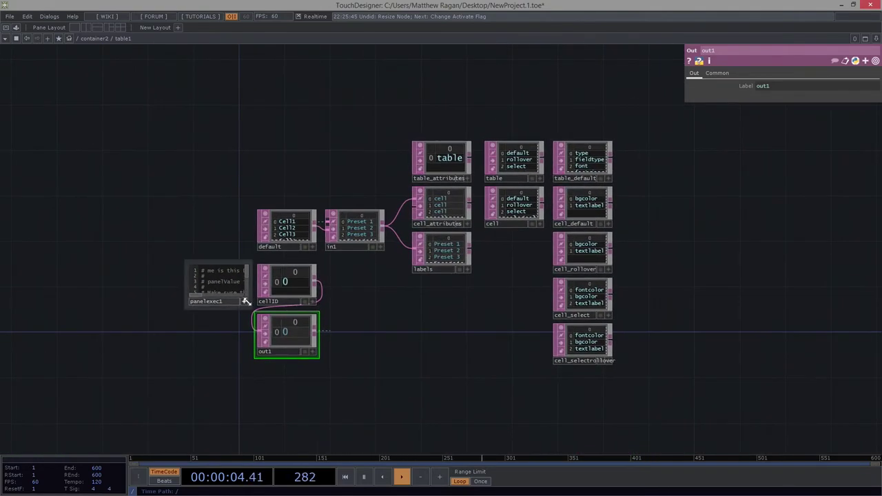
right_click_drag(187, 181, 364, 310)
left_click_drag(342, 227, 276, 228)
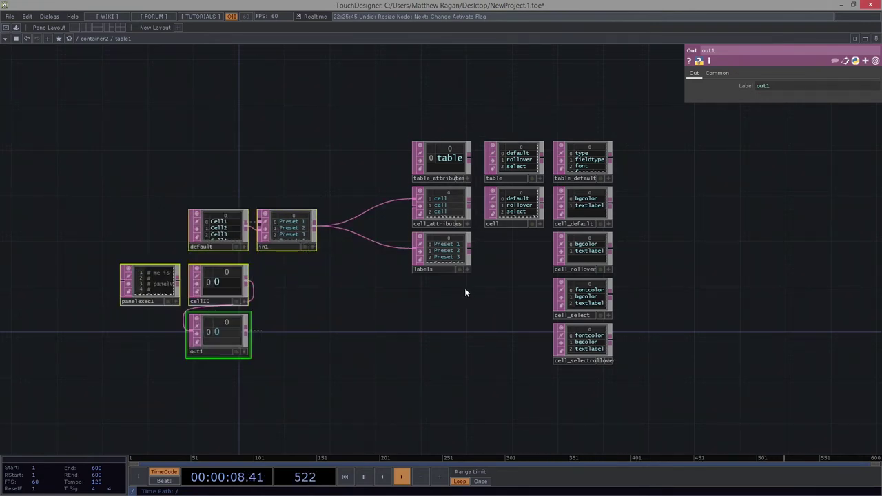
- Add a Table DAT and place it below in1, beside cellID
scroll(400, 254, "up", 5)
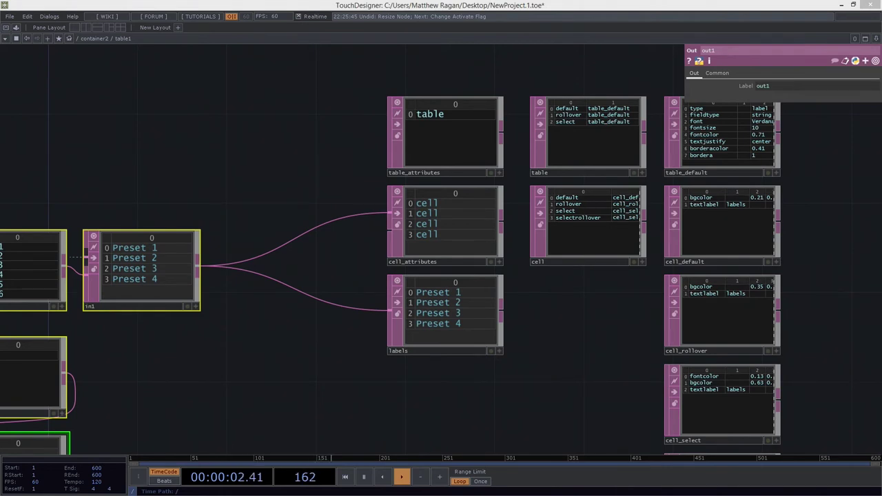
key("Tab")
type("ta")
left_click(184, 304)
left_click(148, 368)
left_click_drag(349, 362, 492, 357)
scroll(319, 368, "up", 3)
left_click_drag(306, 368, 294, 382)
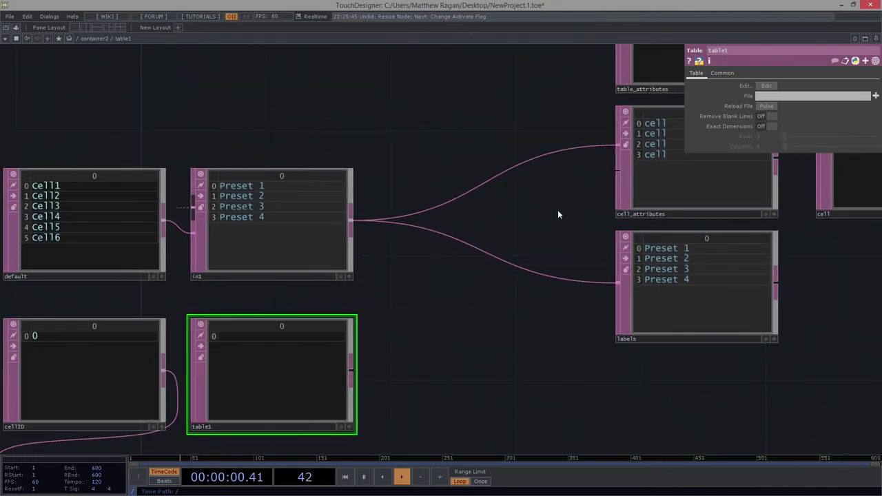
- Select the cell_attributes Evaluate DAT and examine its expression settings
left_click_drag(550, 213, 364, 259)
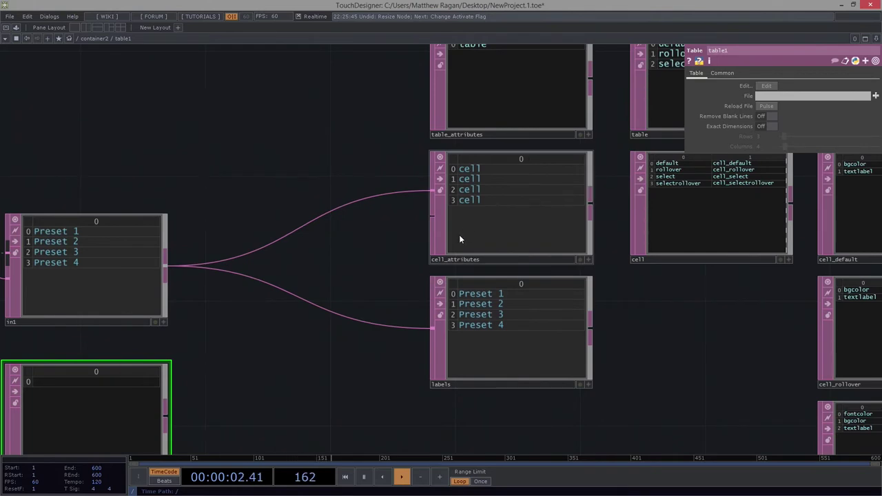
left_click(460, 239)
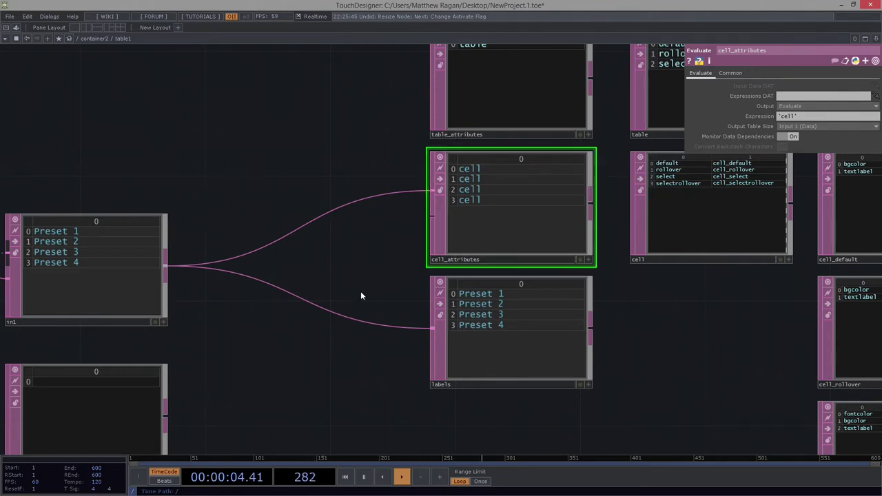
left_click_drag(301, 339, 488, 182)
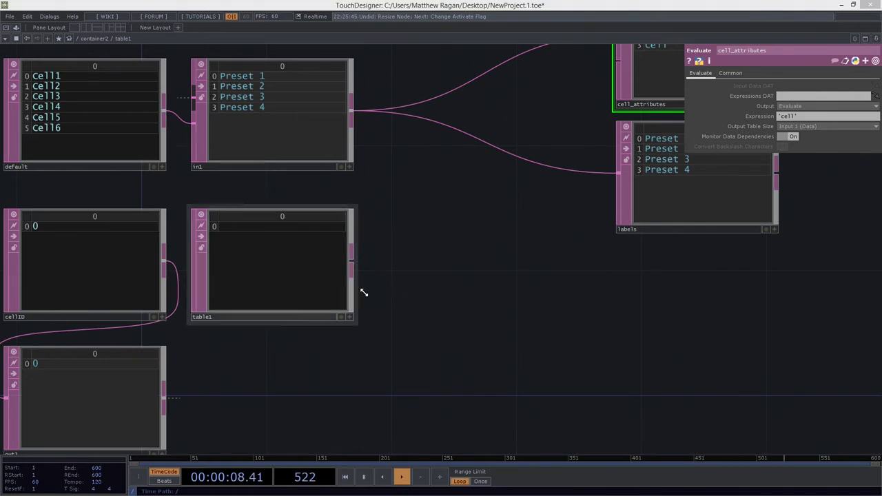
- Make the new Table DAT's viewer active and enter 'cell', including the quotes, in its first cell
left_click(257, 269)
scroll(278, 232, "up", 3)
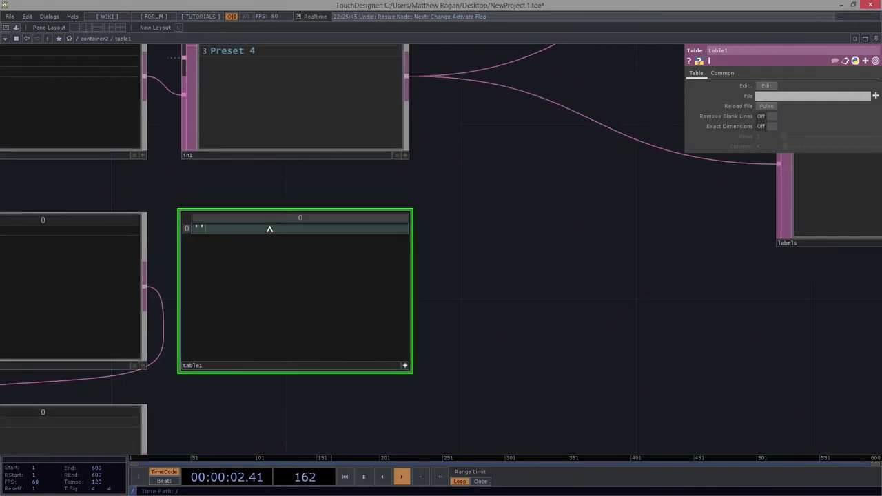
type("cel;")
key("BackSpace")
key("BackSpace")
type("l")
key("Return")
scroll(586, 202, "down", 5)
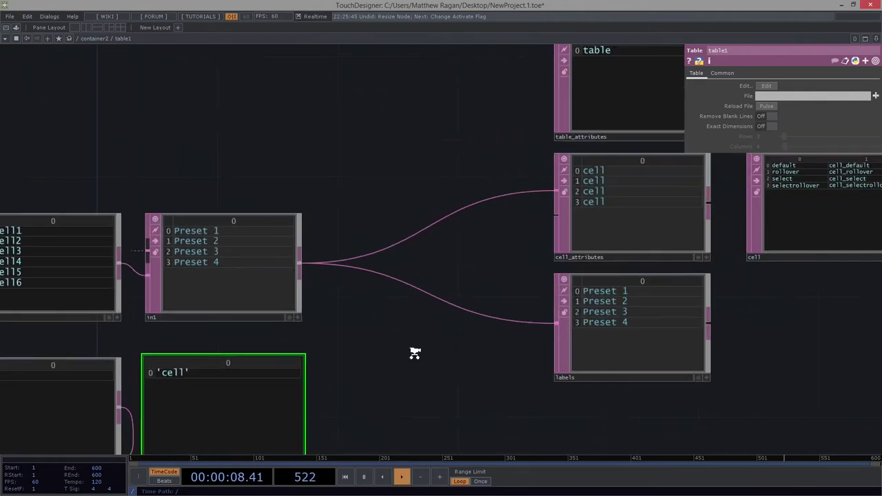
- Recheck the cell_attributes expression and extend the new table's entry to 'cell' if me.inputRow != op('cellID'[0,0])
left_click(567, 233)
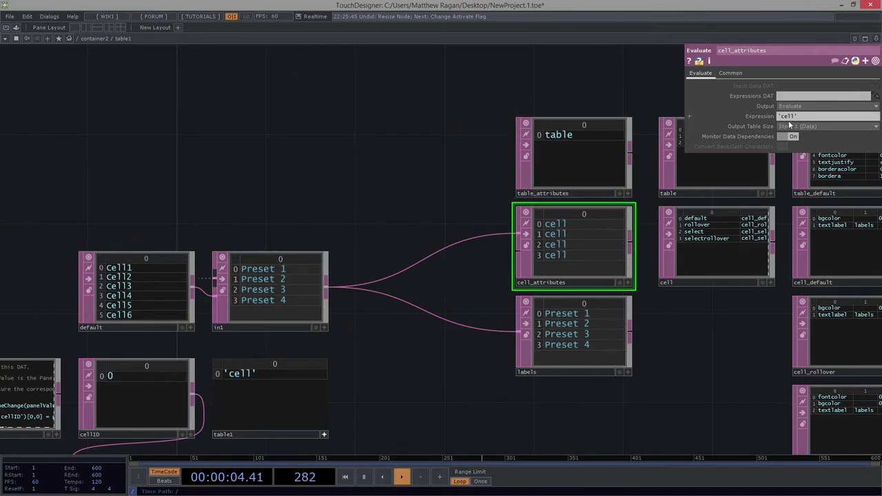
left_click_drag(356, 410, 457, 310)
left_click_drag(304, 285, 366, 264)
middle_click_drag(366, 264, 486, 226)
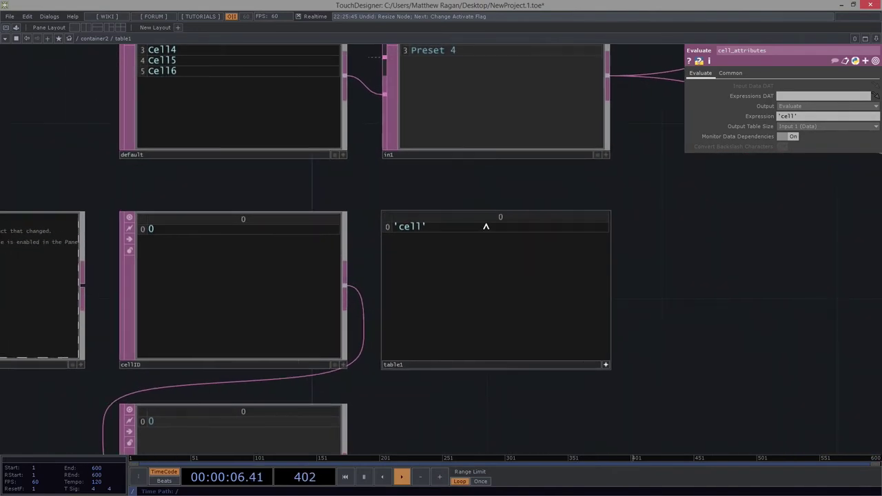
left_click(472, 228)
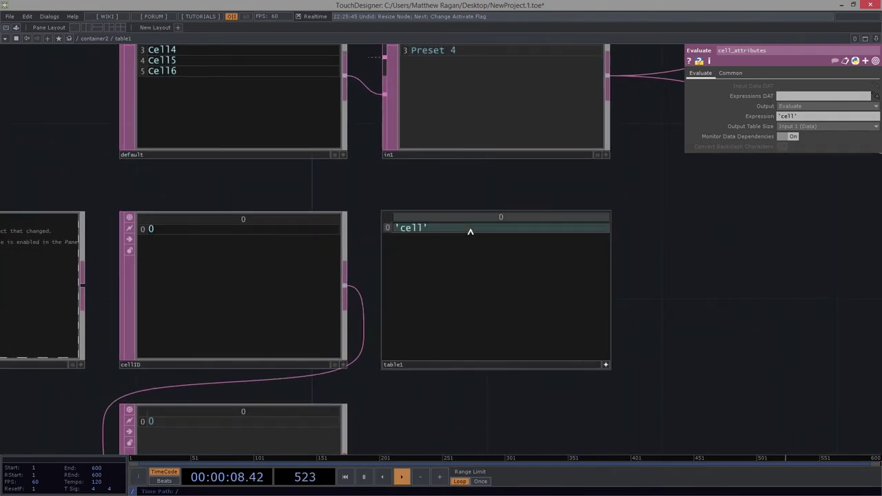
type("if me.inp")
key("BackSpace")
type("[]0,00")
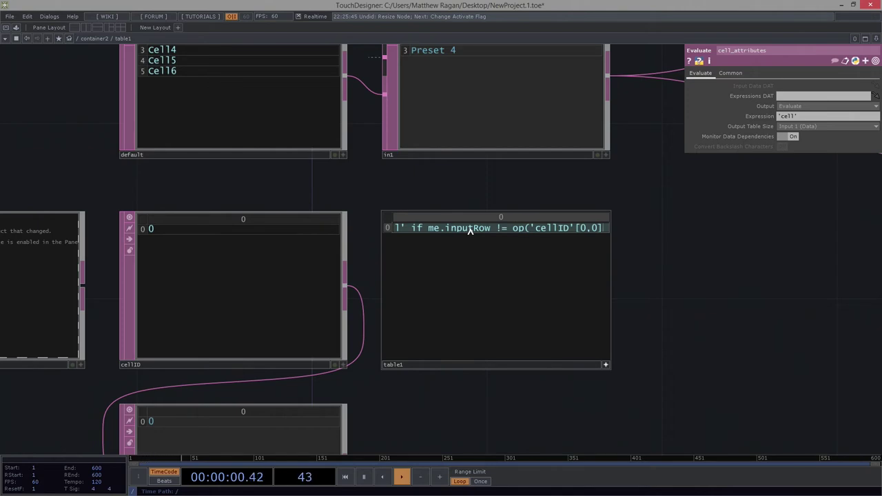
left_click(693, 280)
left_click_drag(693, 280, 718, 266)
scroll(476, 236, "up", 3)
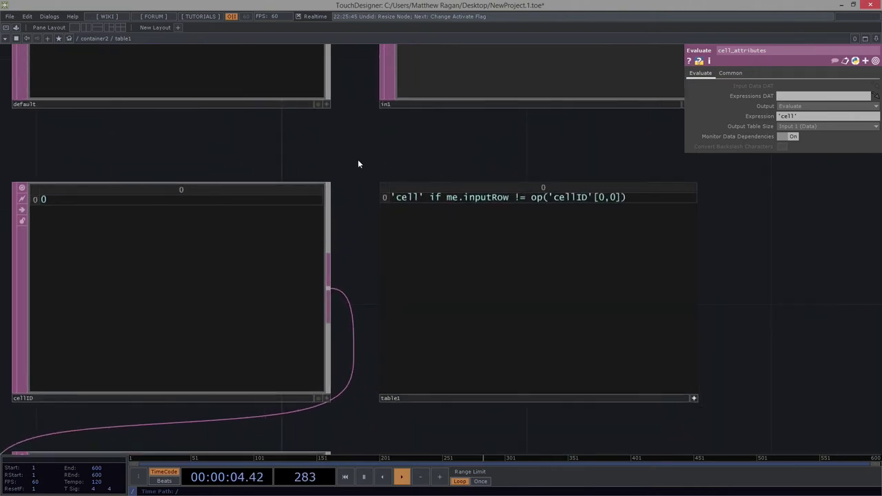
- Complete table1's expression by appending else 'cellOn' after rechecking the names used by in1 and cell_attributes
left_click_drag(385, 159, 432, 152)
scroll(432, 152, "down", 3)
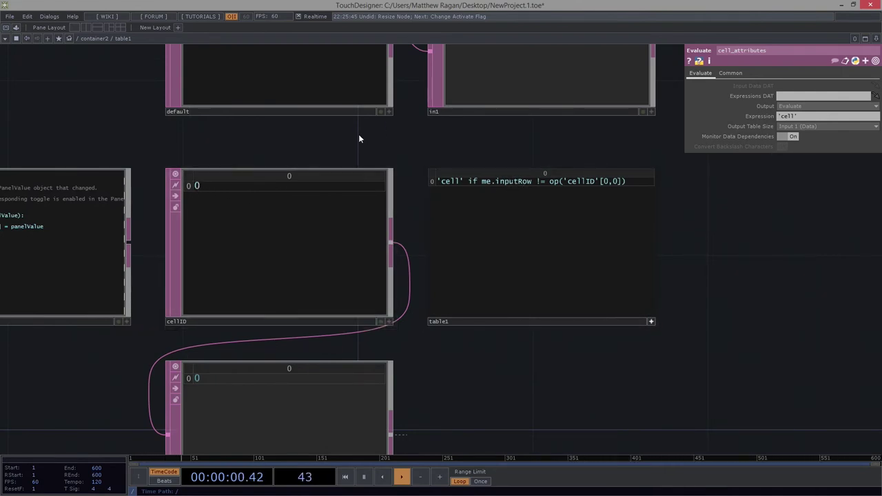
left_click_drag(371, 131, 129, 317)
scroll(524, 318, "down", 3)
left_click_drag(524, 318, 412, 255)
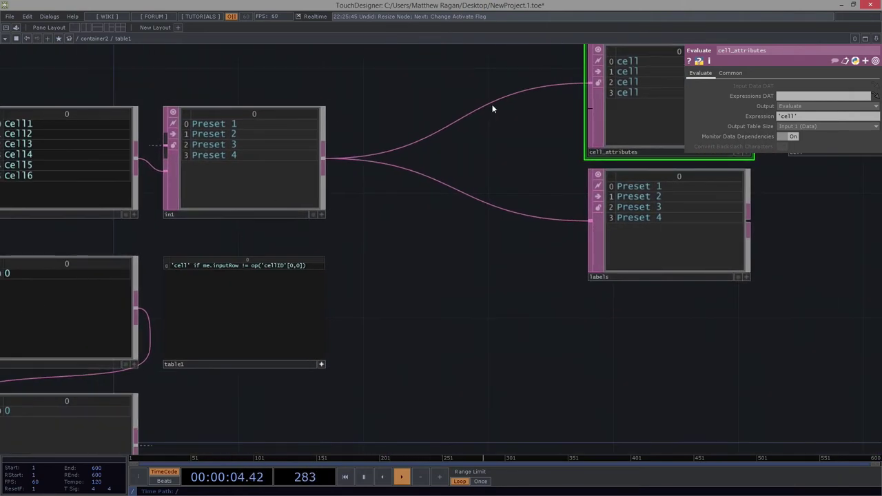
left_click_drag(478, 232, 489, 223)
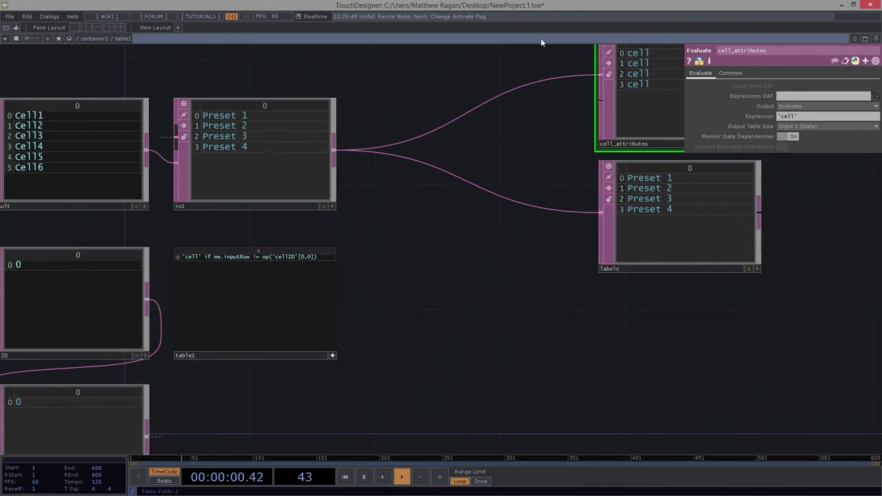
left_click_drag(475, 296, 517, 288)
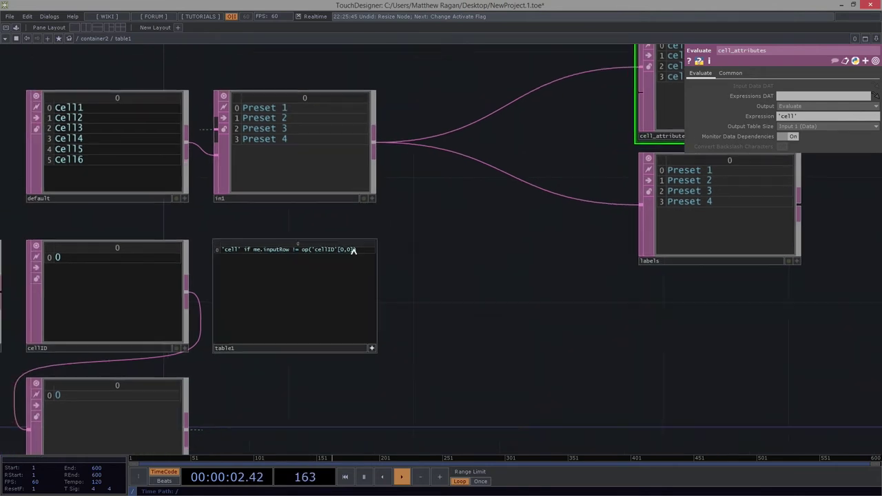
scroll(354, 250, "up", 5)
left_click_drag(265, 220, 402, 181)
left_click(400, 192)
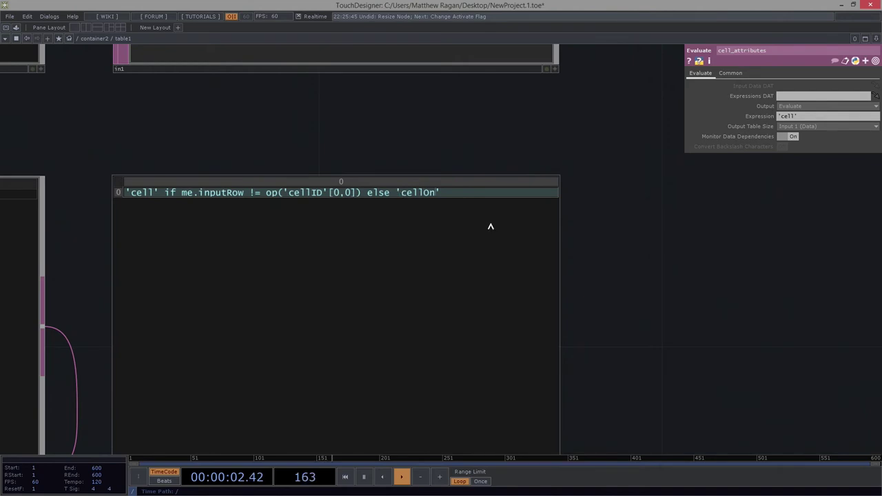
scroll(593, 263, "down", 5)
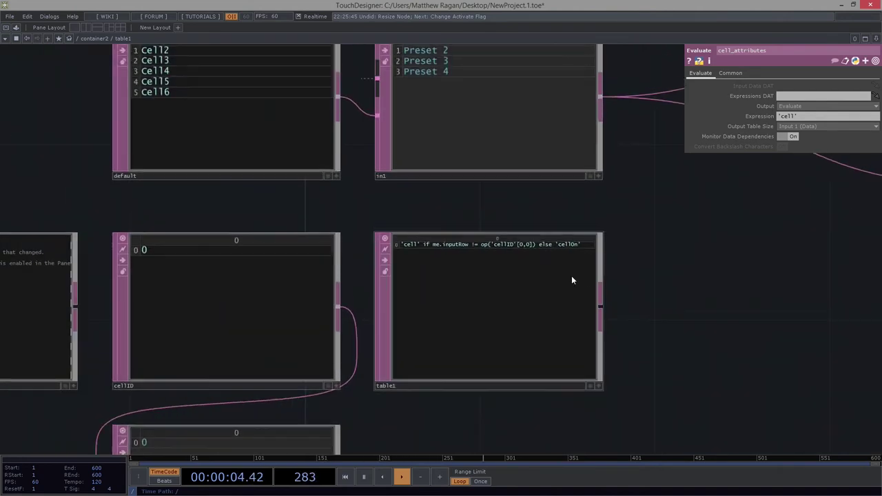
- Try wiring table1 into the second input of cell_attributes, and undo that connection
left_click_drag(692, 257, 539, 173)
scroll(466, 329, "down", 3)
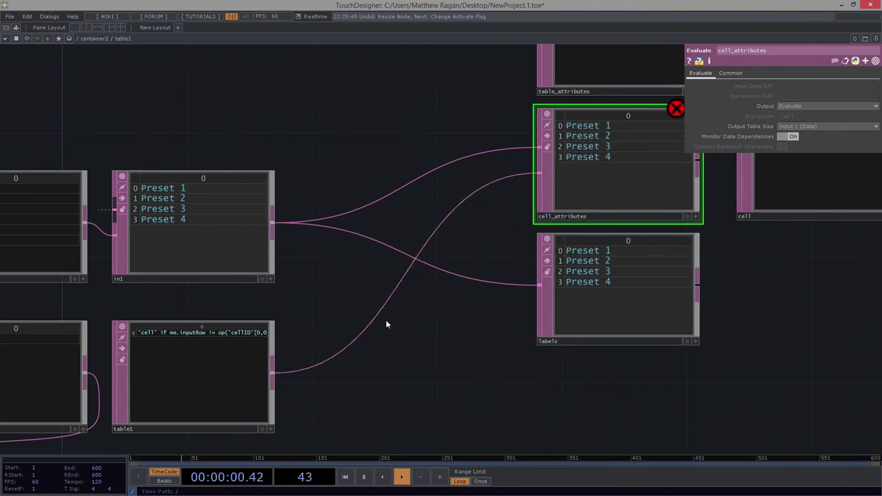
key("ctrl+z")
- Connect table1's output to the second input of the cell_attributes Evaluate DAT
scroll(306, 341, "down", 3)
mouse_move(377, 333)
left_mouse_down()
mouse_move(306, 340)
mouse_move(374, 323)
left_mouse_up()
scroll(398, 266, "up", 2)
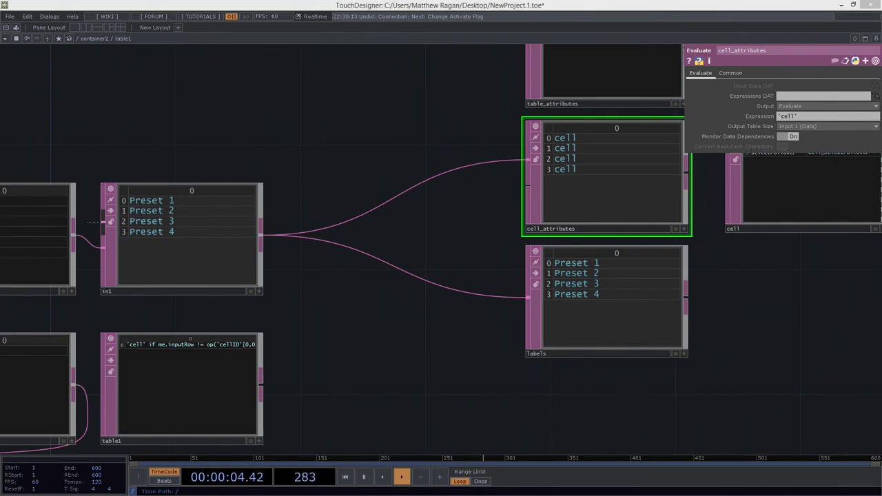
left_click_drag(413, 366, 428, 343)
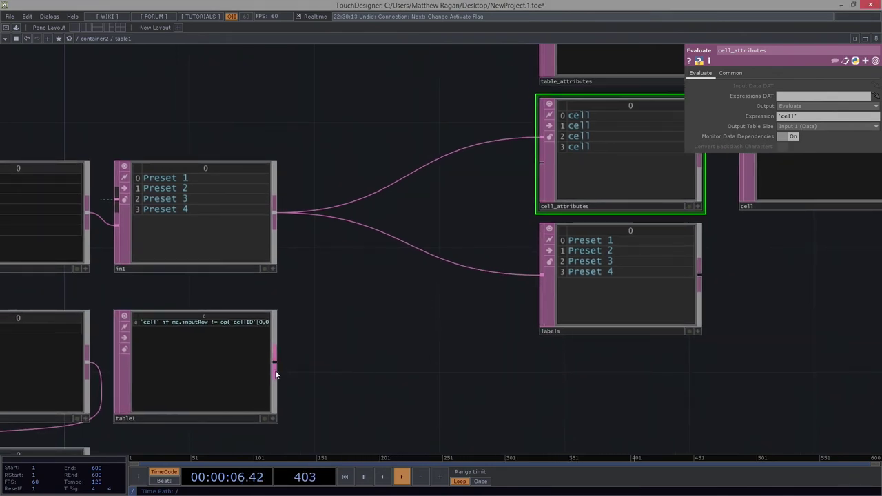
left_click_drag(275, 370, 541, 163)
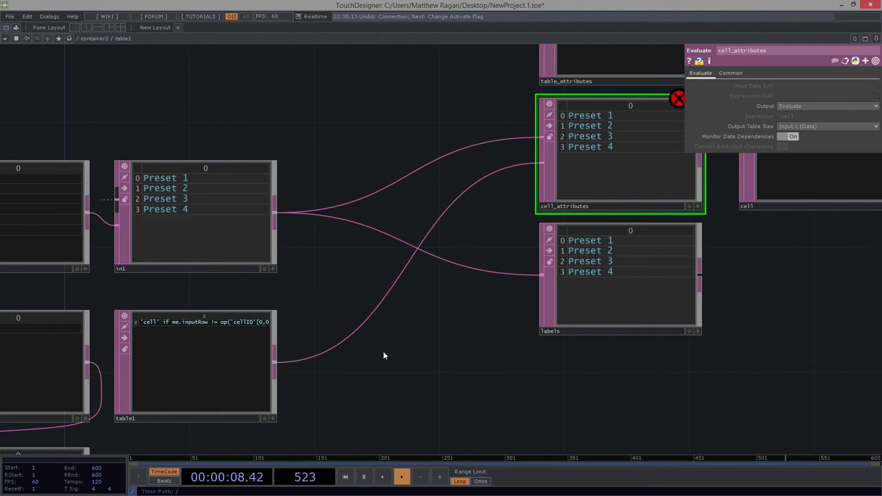
- Bring up the node information of cell_attributes to read its error
left_click_drag(391, 355, 529, 331)
scroll(310, 261, "up", 2)
left_click_drag(607, 241, 472, 251)
middle_click(457, 222)
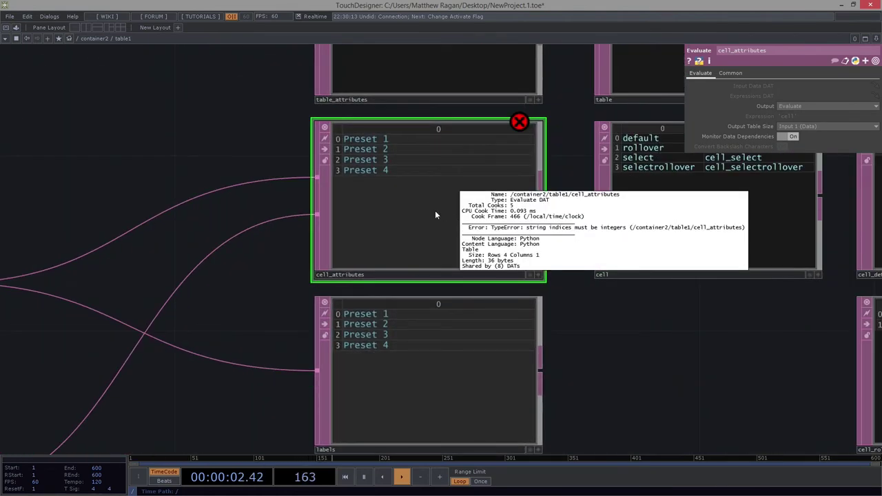
- Correct the parenthesis in table1 so the entry reads 'cell' if me.inputRow != op('cellID')[0,0] else 'cellOn'
left_click_drag(210, 329, 476, 226)
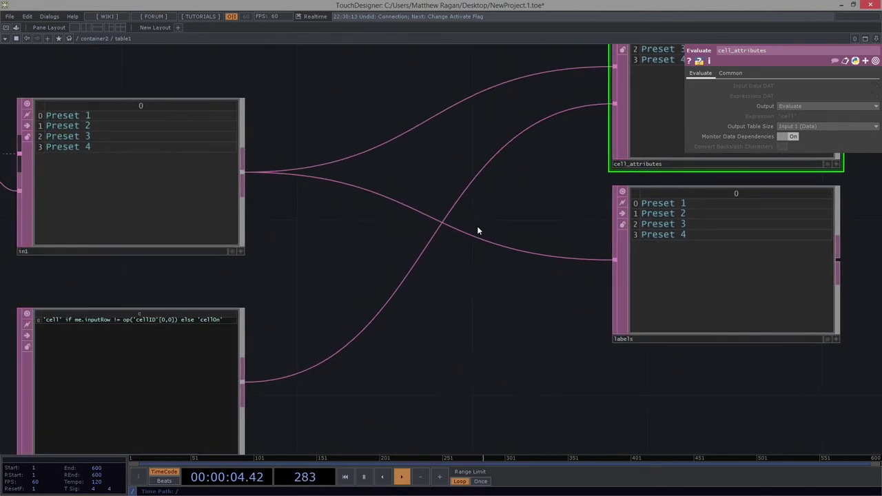
scroll(474, 226, "down", 2)
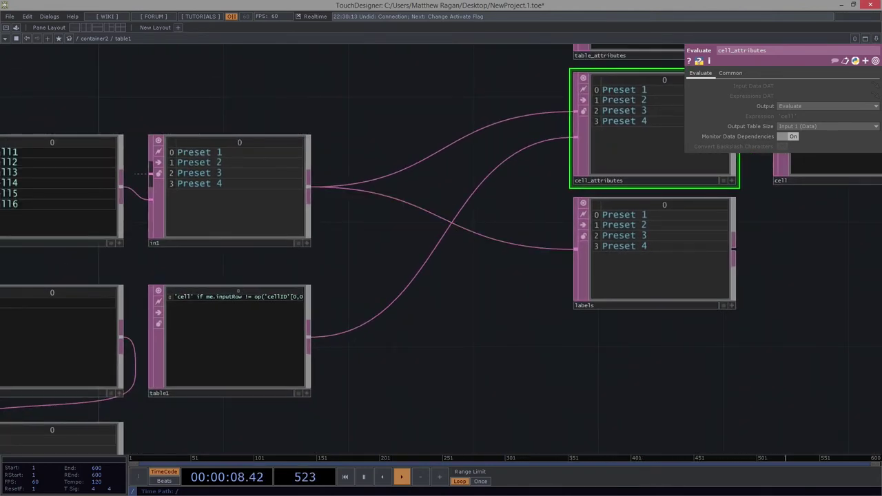
left_click_drag(191, 416, 286, 309)
scroll(281, 302, "up", 4)
mouse_move(317, 173)
right_mouse_down()
mouse_move(345, 226)
mouse_move(374, 219)
right_mouse_up()
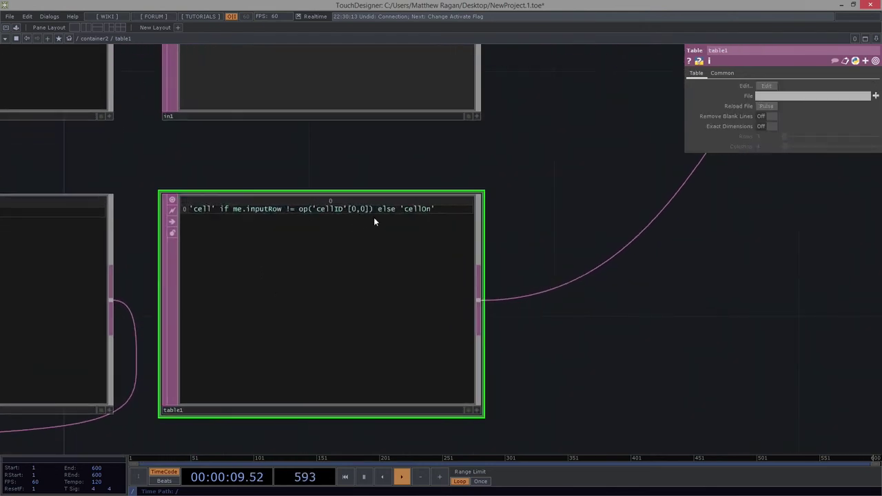
key("a")
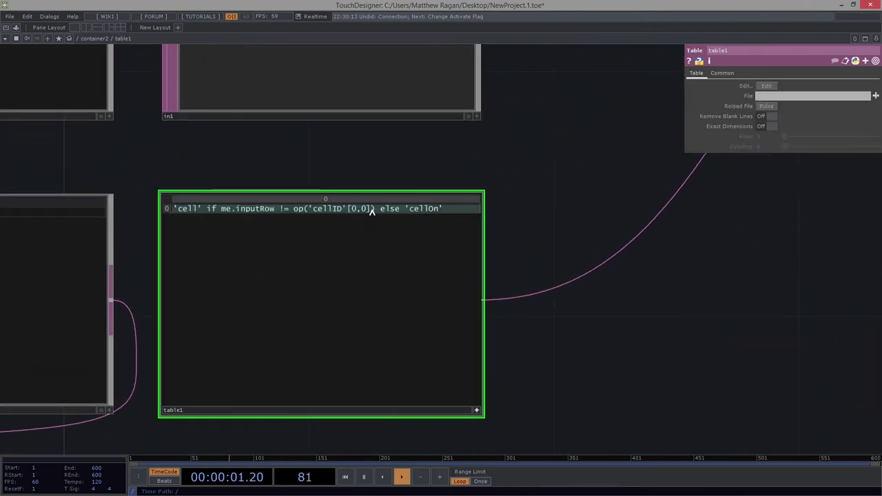
key("BackSpace")
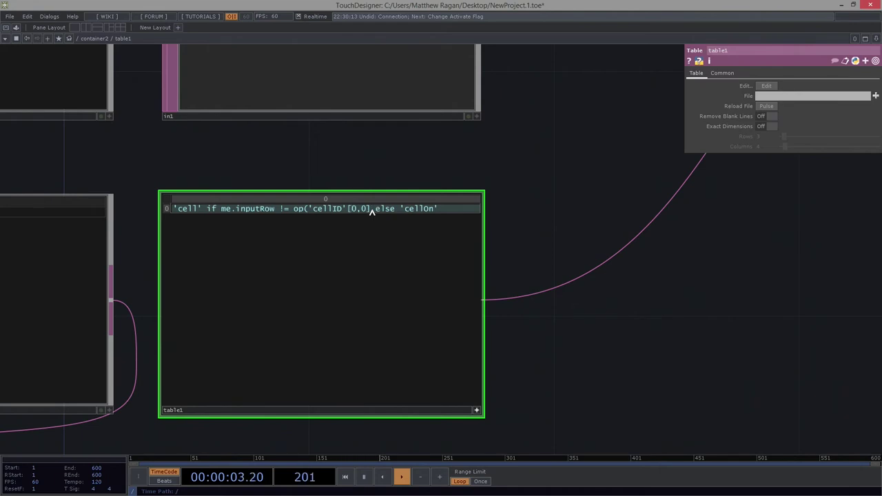
type(")")
- Open table1's viewer in a floating window, widen it to show the whole expression, and place it over cell_attributes for comparison
left_click_drag(558, 156, 357, 316)
scroll(418, 274, "down", 3)
left_click_drag(575, 212, 535, 226)
left_click_drag(419, 314, 435, 271)
left_click(287, 419)
left_click_drag(372, 386, 390, 338)
scroll(193, 273, "up", 4)
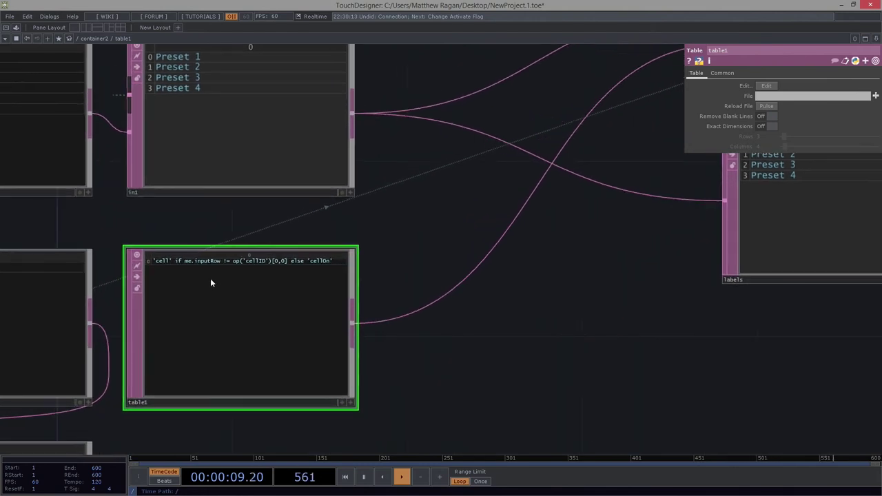
right_click(295, 290)
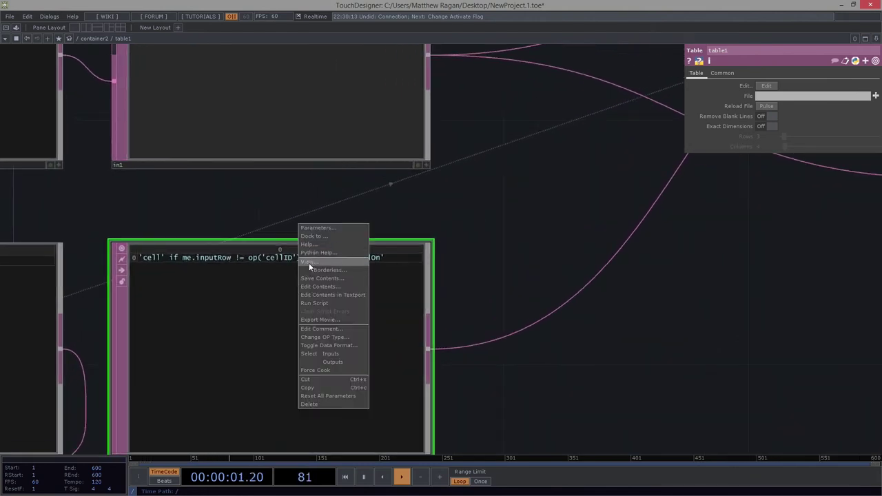
left_click(309, 263)
left_click_drag(592, 200, 159, 379)
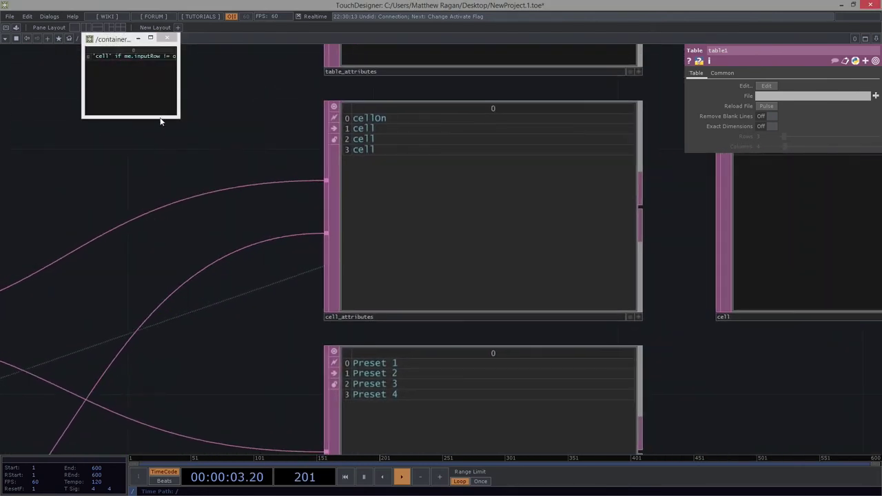
left_click_drag(177, 116, 243, 153)
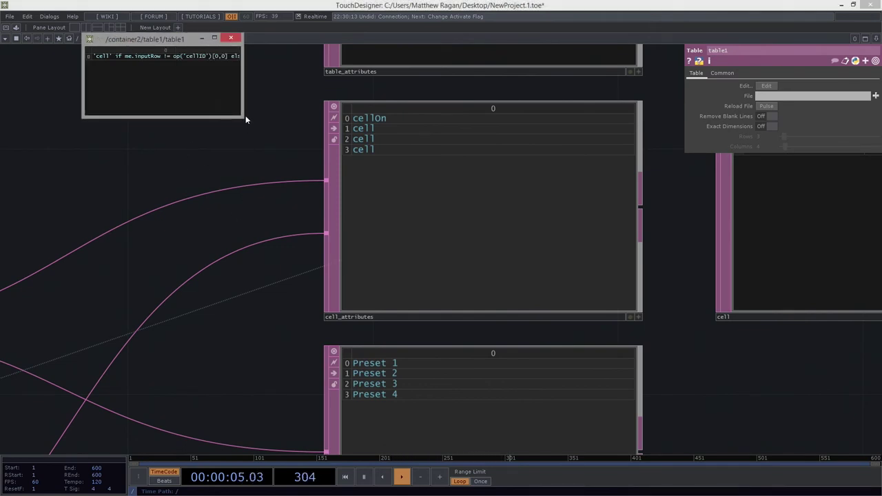
left_click_drag(246, 119, 374, 117)
left_click_drag(292, 40, 544, 210)
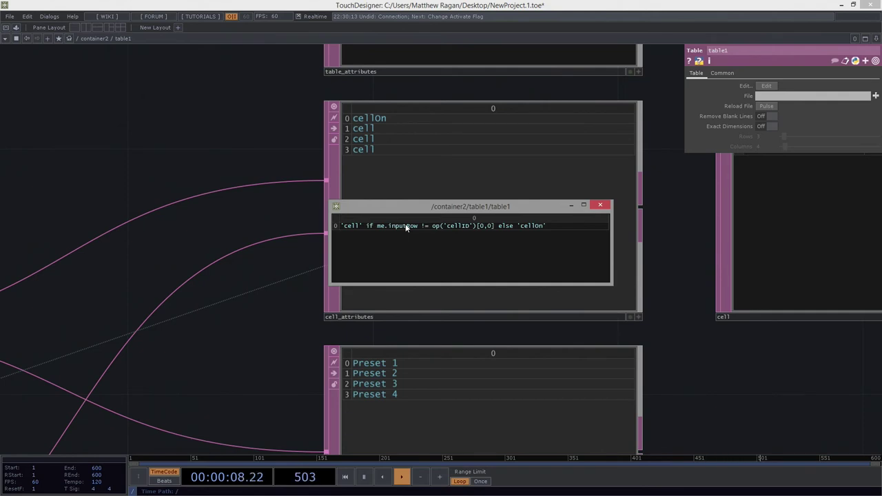
- Compare the expression with the in1 and cellID tables, and close the floating table1 viewer
left_click(154, 204)
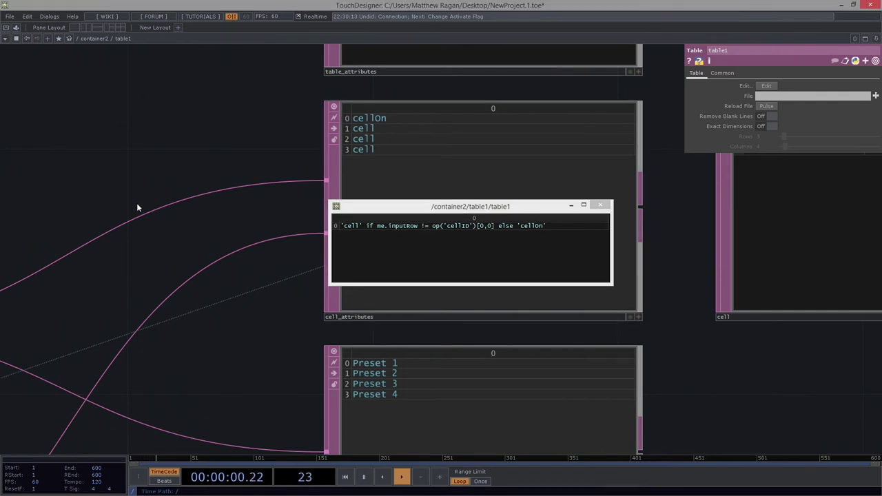
scroll(153, 204, "down", 3)
left_click_drag(153, 205, 420, 111)
left_click_drag(390, 356, 522, 316)
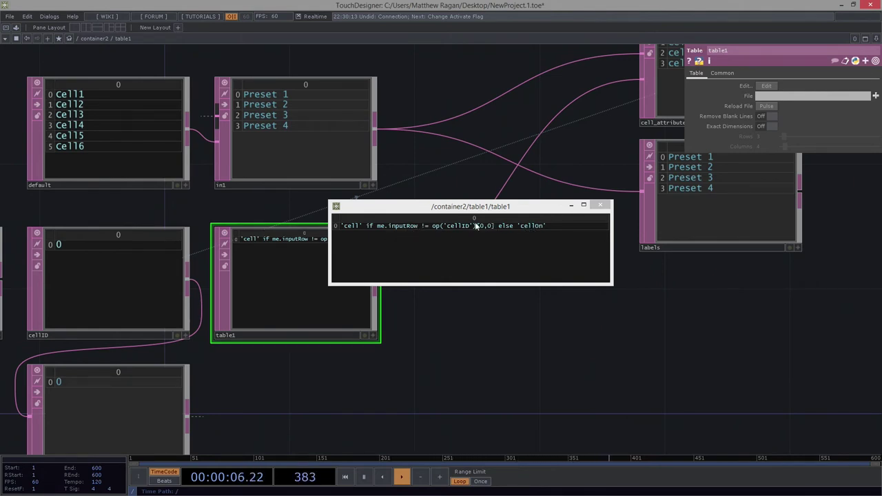
left_click_drag(438, 114, 190, 370)
left_click(601, 205)
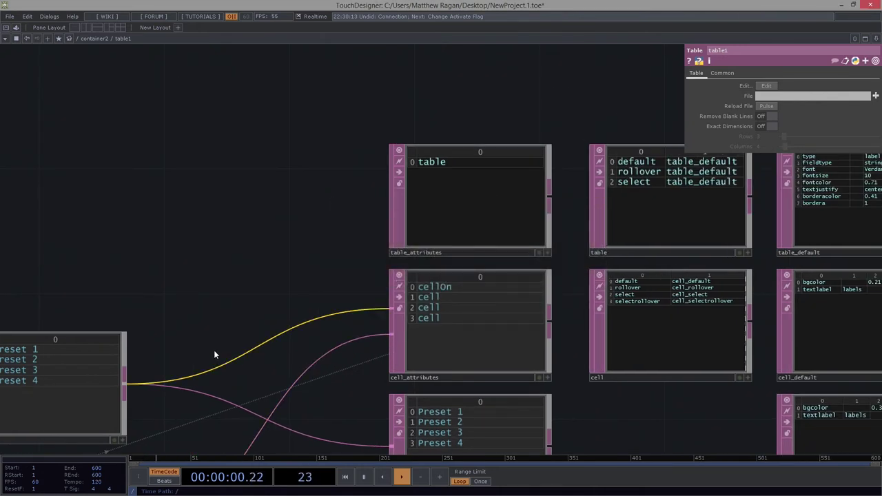
- Open the preset panel's viewer, select Presets 1 to 4 repeatedly while watching cell_attributes, and close the viewer
left_click(16, 38)
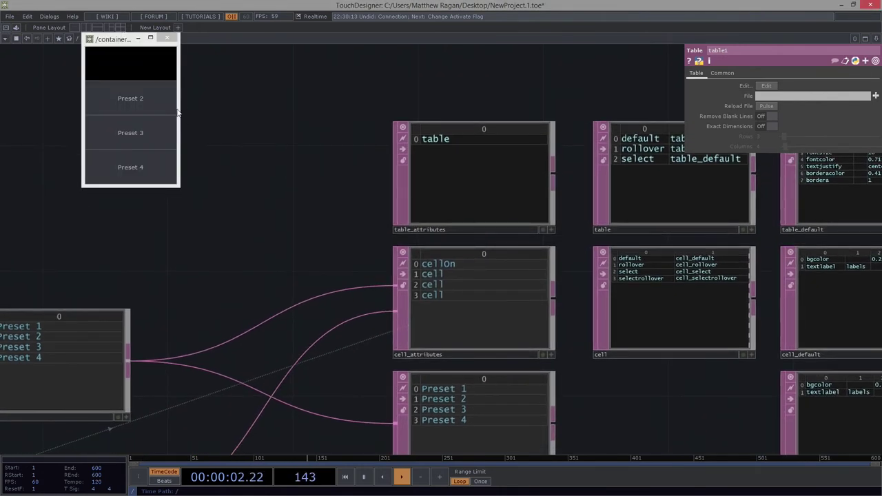
left_click(141, 97)
left_click(145, 132)
left_click(145, 157)
left_click_drag(241, 207, 247, 58)
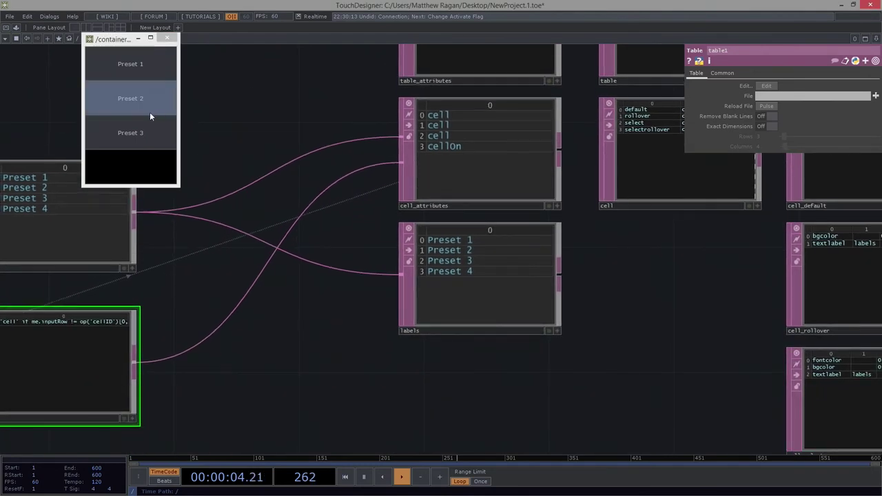
left_click(136, 101)
left_click(132, 64)
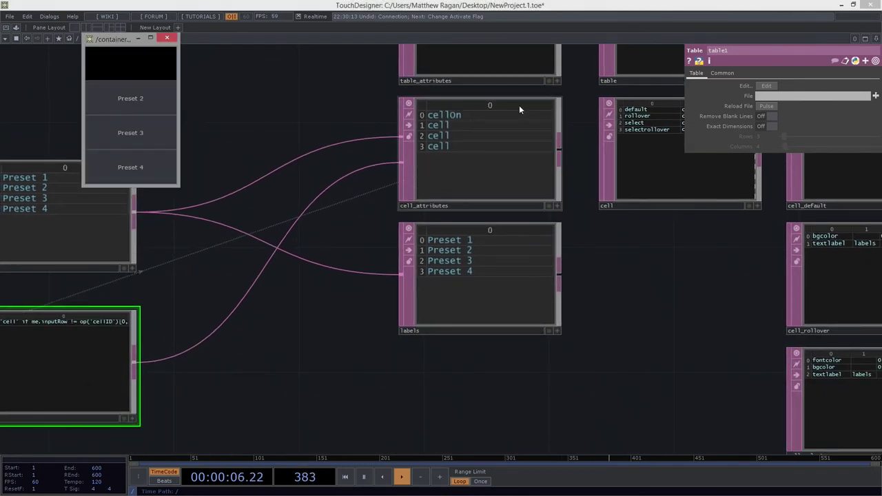
left_click(146, 106)
left_click(144, 127)
left_click(141, 158)
left_click(139, 140)
left_click(140, 104)
left_click(153, 69)
left_click(158, 100)
left_click(149, 131)
left_click(147, 160)
left_click(161, 96)
left_click(161, 69)
left_click(145, 138)
left_click(148, 167)
left_click(167, 37)
- Duplicate the cell Table DAT, place the copy below the original, and rename it cellOn
left_click_drag(620, 299, 362, 230)
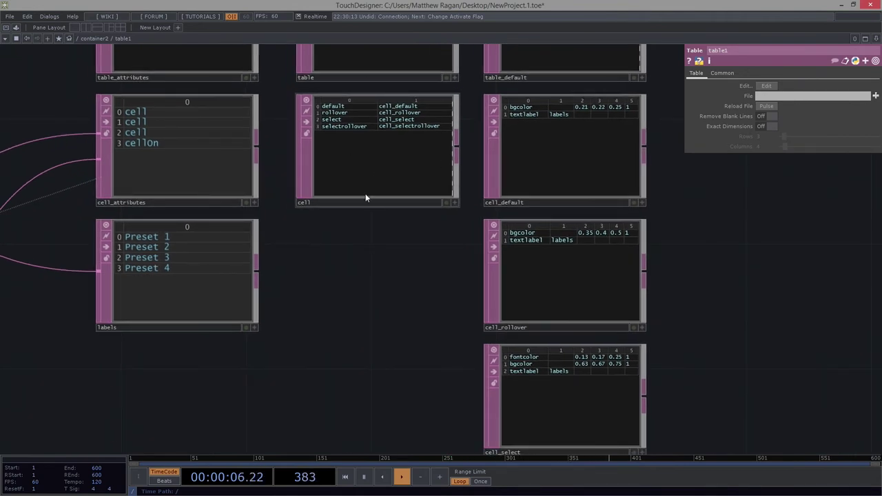
left_click_drag(347, 262, 338, 297)
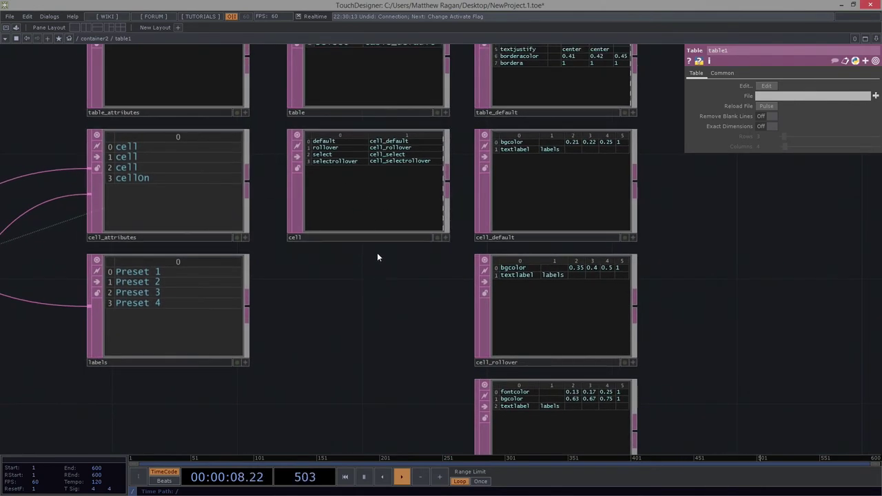
left_click(306, 240)
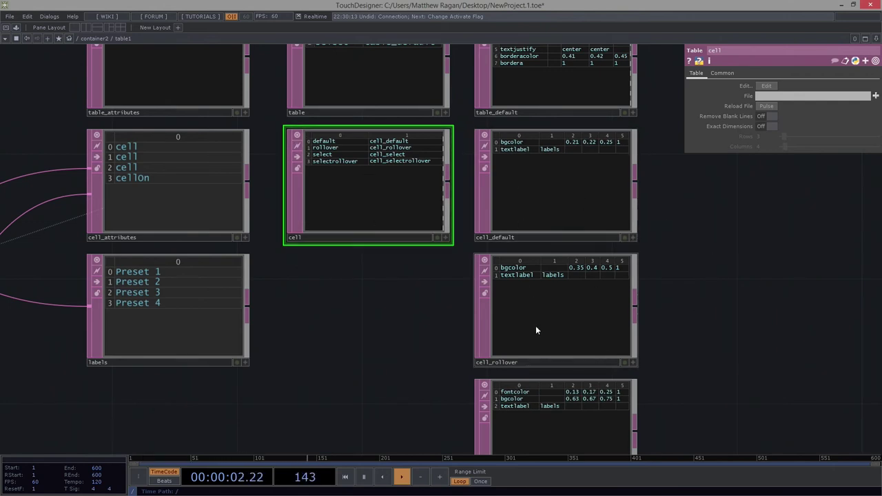
left_click_drag(449, 412, 417, 213)
left_click_drag(343, 232, 312, 461)
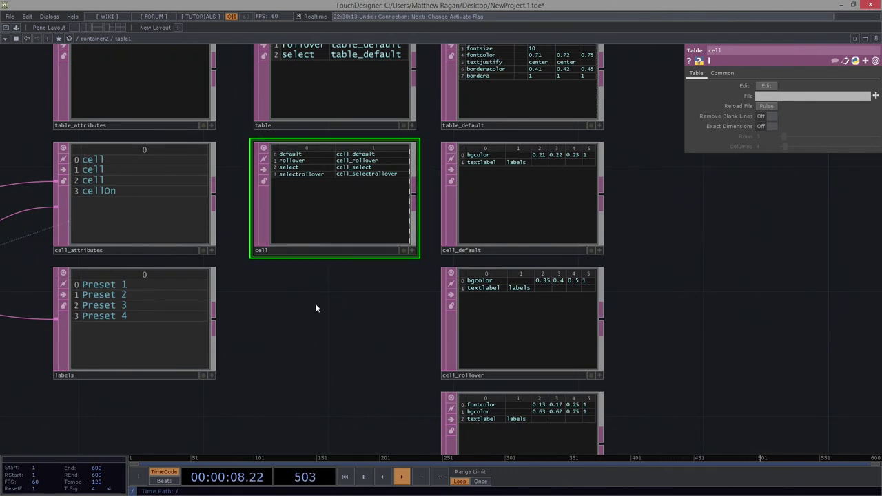
left_click_drag(315, 307, 317, 334)
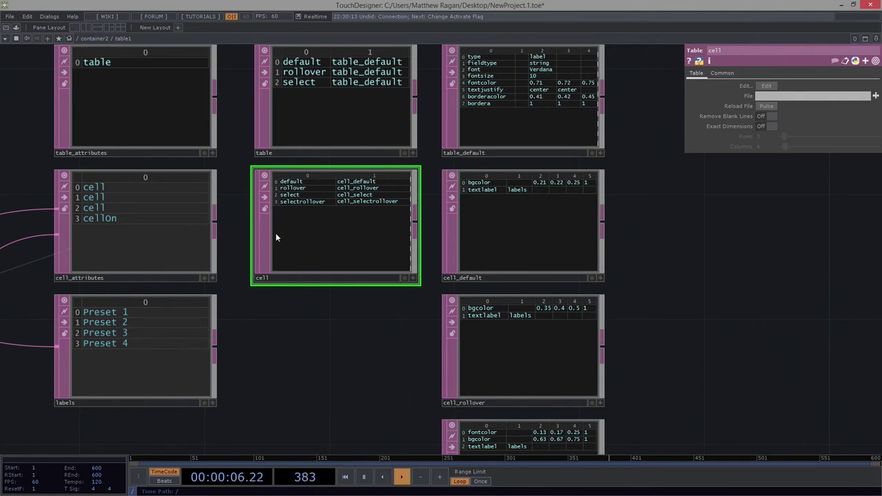
left_click_drag(352, 338, 310, 228)
key("ctrl+c")
key("ctrl+v")
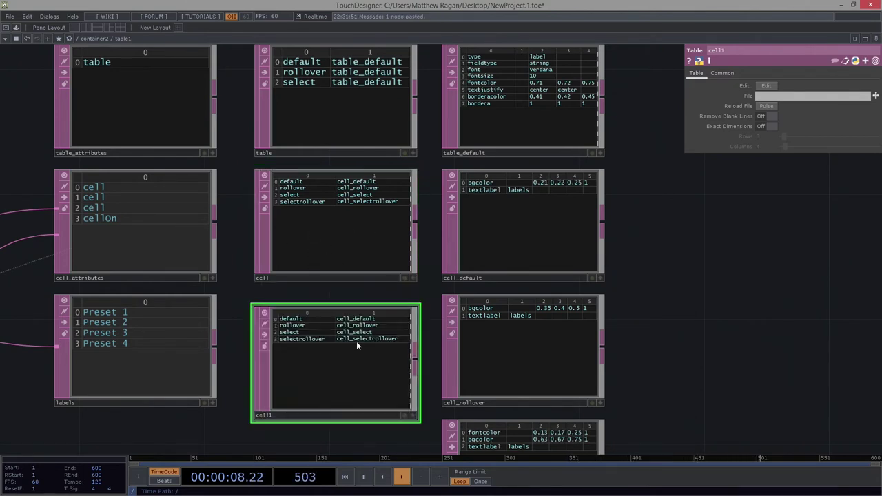
left_click(306, 416)
key("BackSpace")
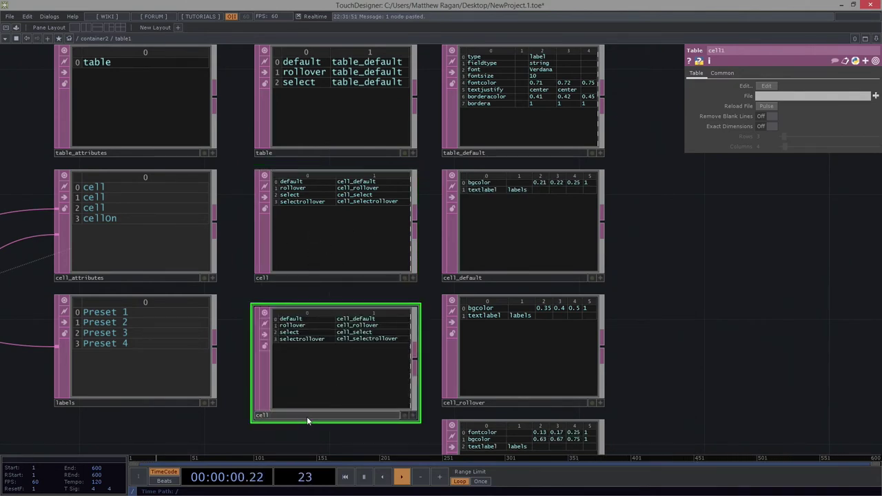
type("On")
key("Return")
- Open the preset panel's floating viewer beside the network and align the cellOn table directly below the cell table
left_click(16, 38)
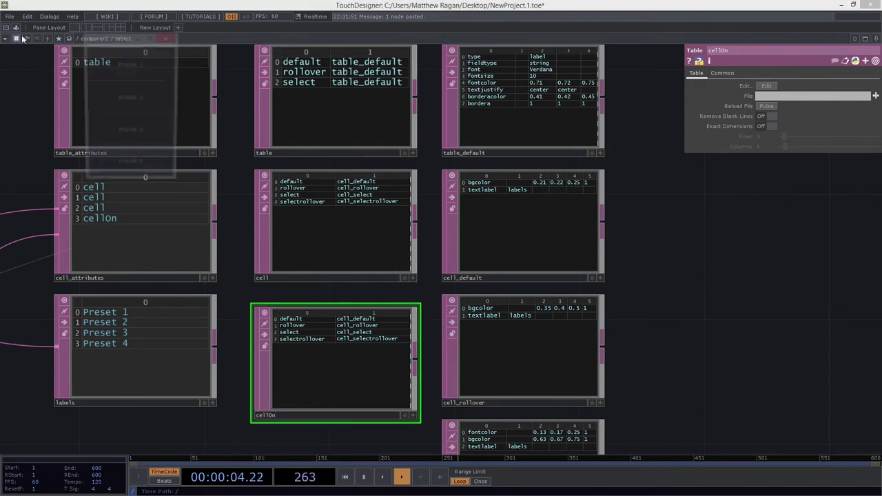
left_click(133, 101)
left_click_drag(684, 331, 670, 283)
left_click_drag(332, 311, 331, 300)
left_click_drag(636, 321, 620, 264)
scroll(616, 262, "down", 3)
left_click_drag(616, 294, 608, 361)
left_click_drag(635, 334, 635, 232)
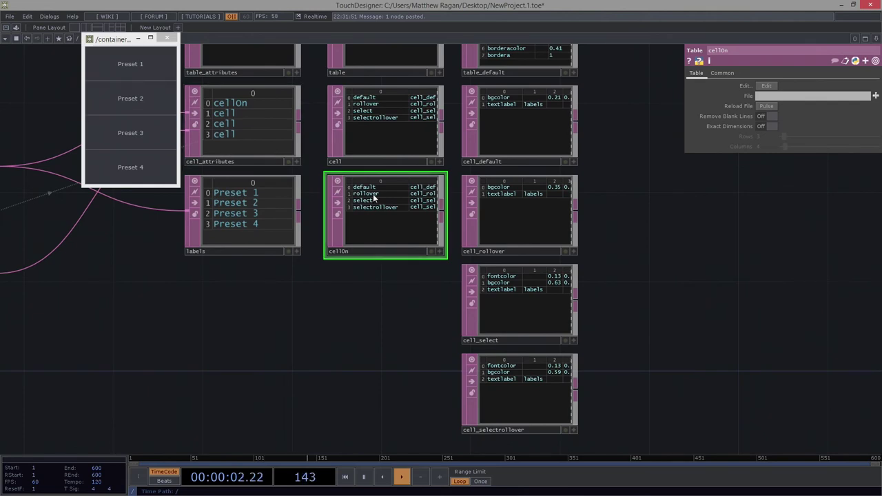
- Duplicate the cell_default Table DAT, place the copy beside the original, and rename it cellOn_default
scroll(383, 259, "up", 2)
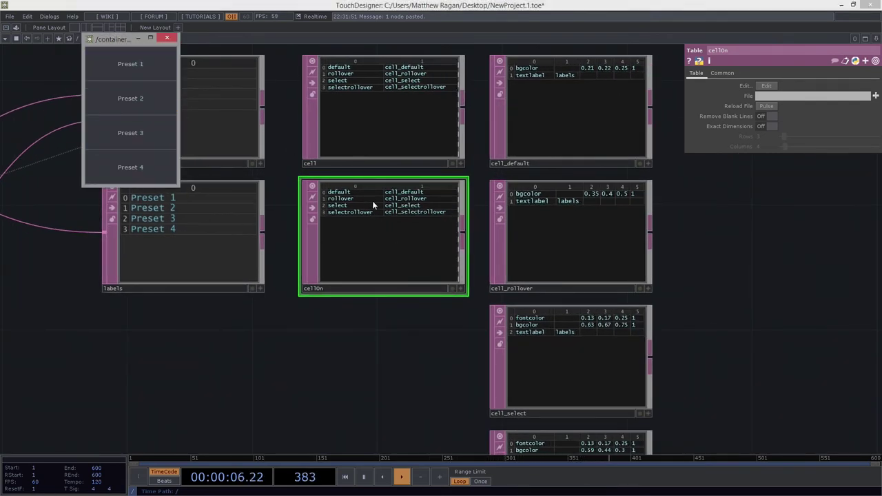
left_click_drag(702, 266, 617, 350)
right_click_drag(647, 203, 506, 222)
key("ctrl+c")
key("ctrl+v")
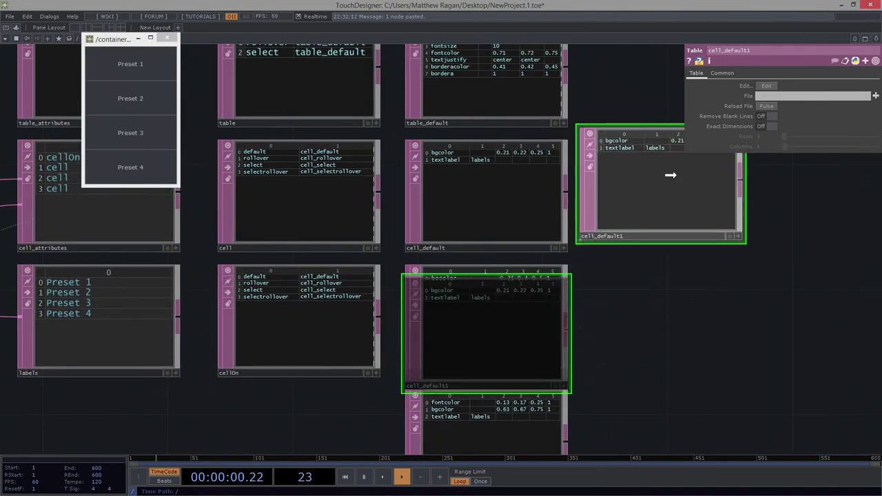
left_click(685, 188)
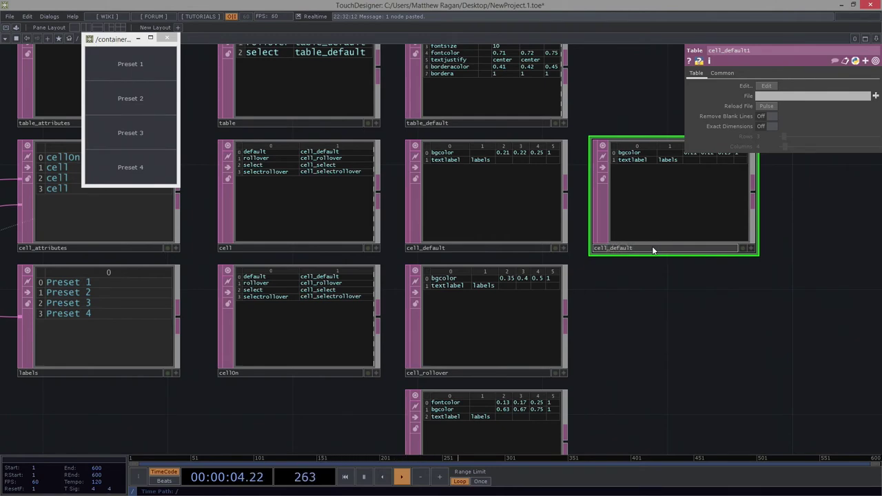
type("On")
key("Return")
- Set the first bgcolor value in cellOn_default to 1.0
scroll(633, 294, "up", 3)
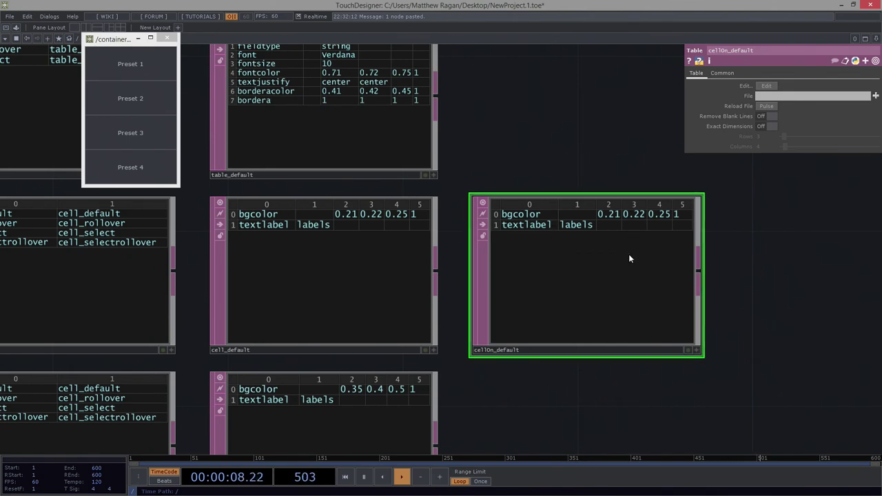
key("a")
left_click(616, 218)
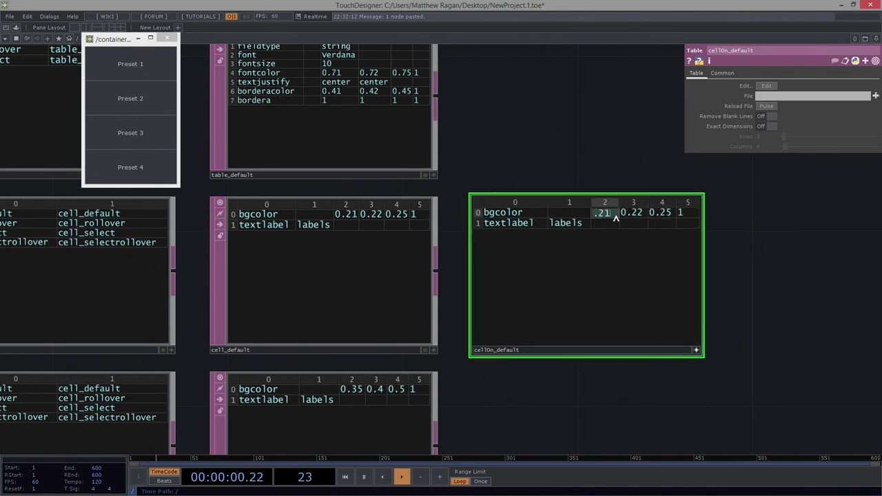
type("1")
key("Return")
left_click(606, 214)
key("Return")
scroll(551, 207, "down", 3)
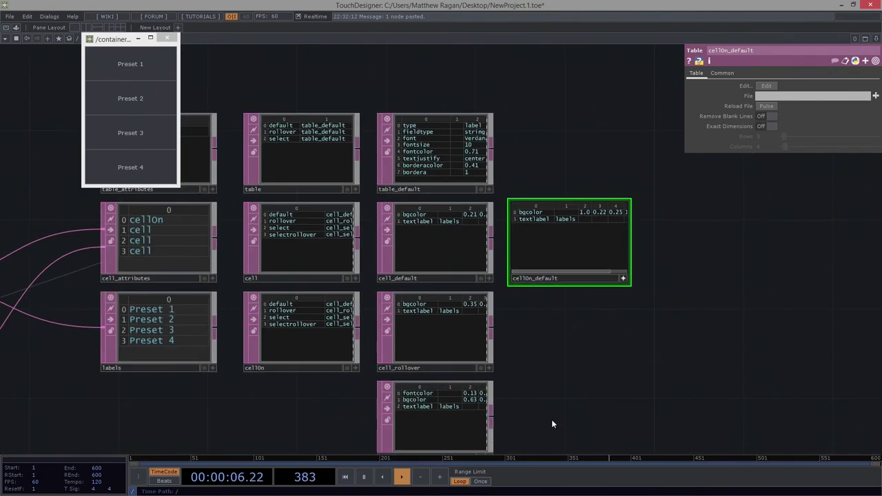
left_click(623, 278)
- Point the default row of the cellOn table to cellOn_default
left_click_drag(298, 332, 348, 321)
scroll(348, 322, "up", 3)
left_click(353, 323)
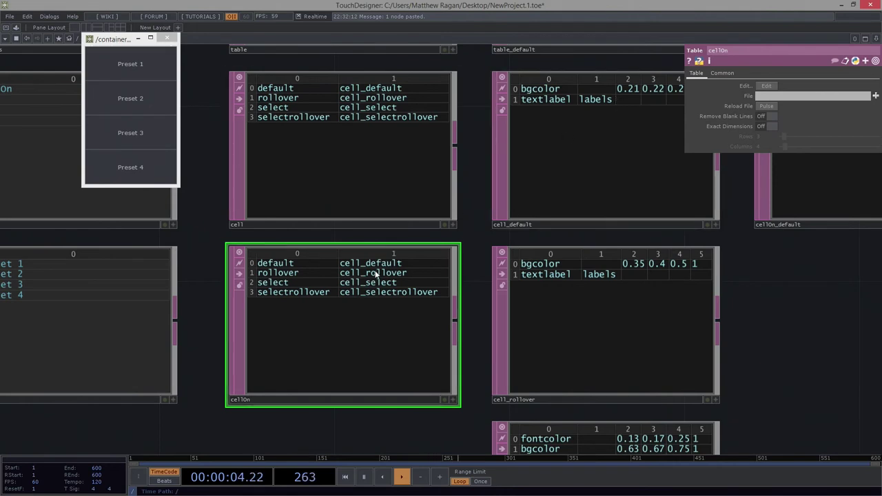
key("a")
left_click(355, 266)
left_click(355, 264)
type("On")
key("Return")
left_click(453, 400)
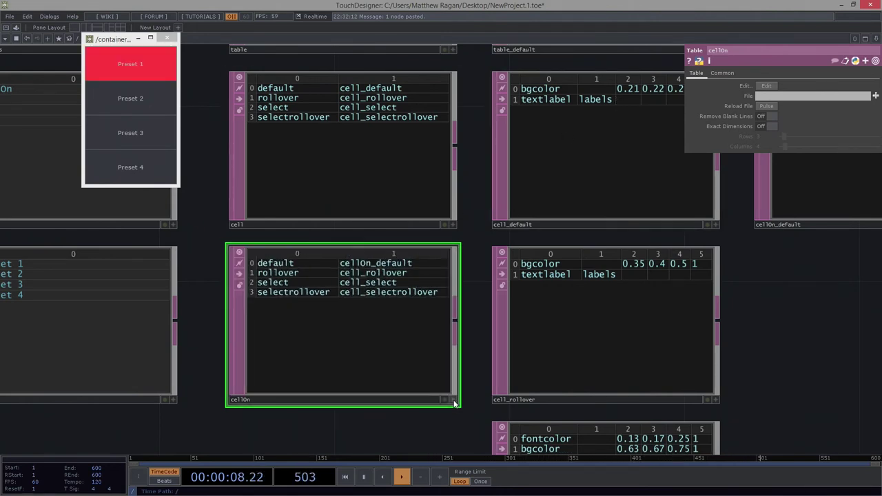
- Select different presets in the floating panel, ending on Preset 1, to check the new highlight color
left_click_drag(742, 332, 620, 363)
left_click(141, 105)
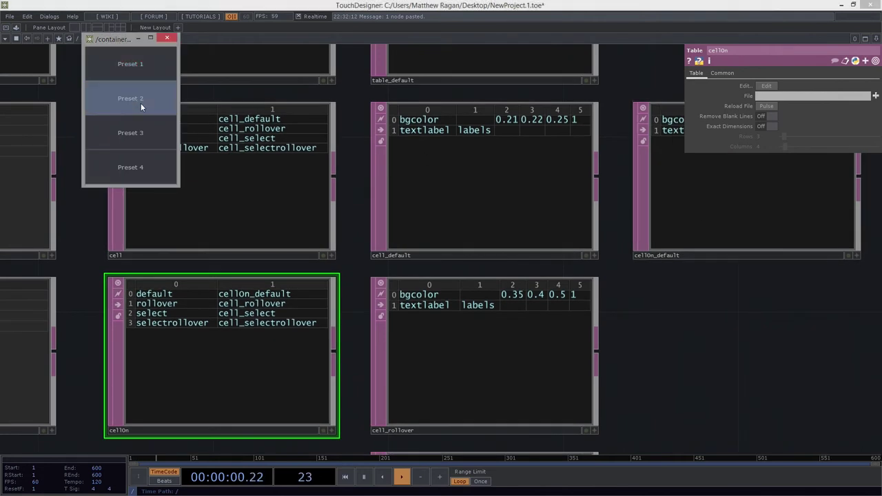
left_click(140, 134)
left_click(140, 174)
left_click(143, 134)
left_click(153, 62)
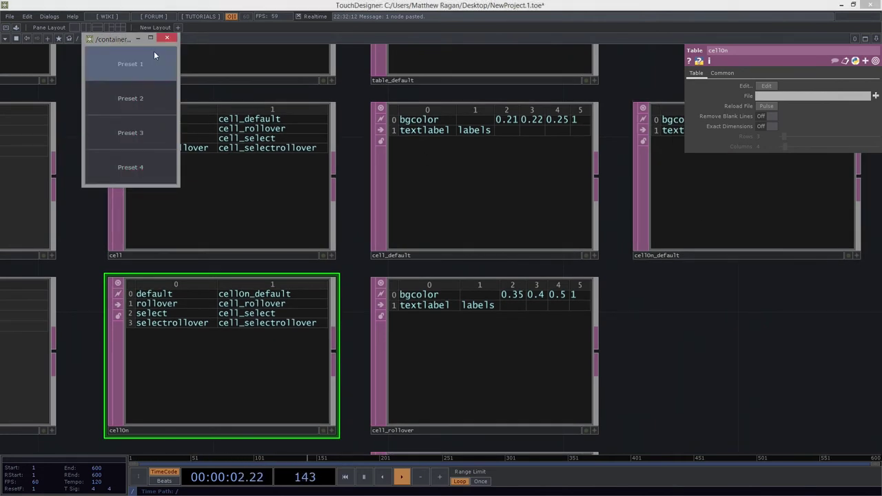
left_click_drag(605, 383, 339, 463)
left_click(140, 104)
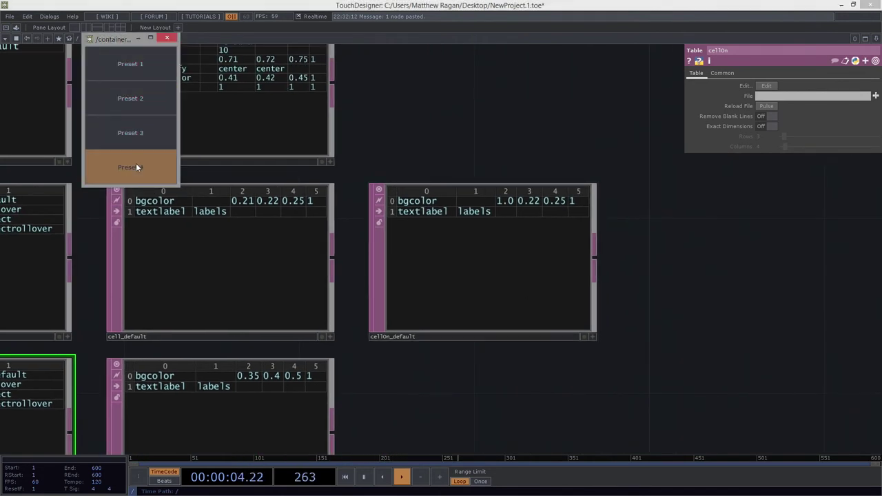
left_click(137, 55)
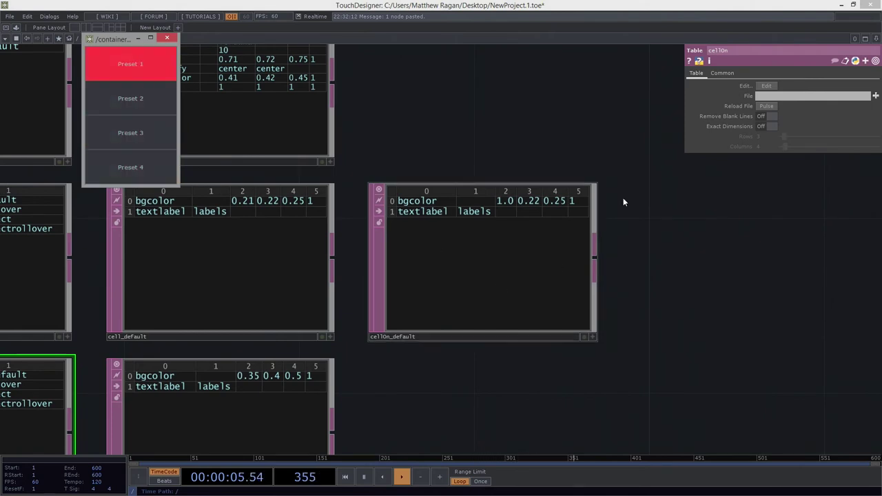
- Set the first bgcolor value in cellOn_default to 0.5 and test the highlight on Presets 2, 3 and 4
left_click(551, 209)
key("a")
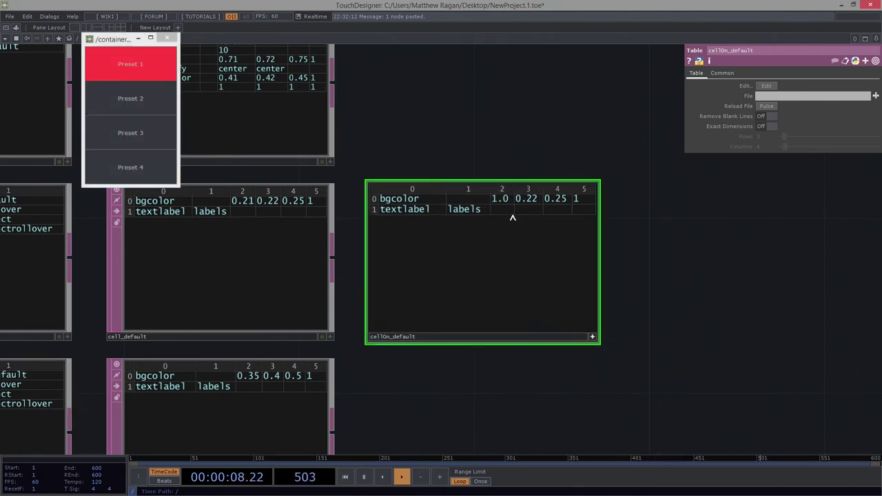
left_click(490, 200)
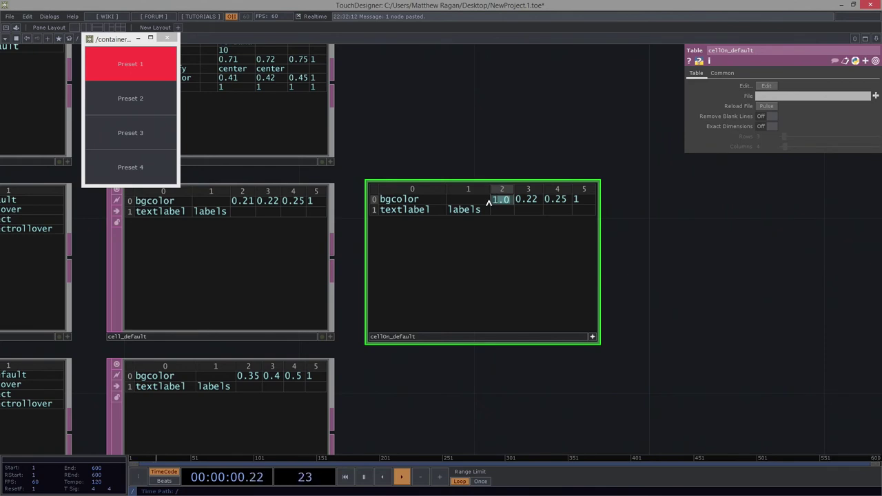
key("BackSpace")
key("Return")
left_click(153, 102)
left_click(148, 137)
left_click(140, 169)
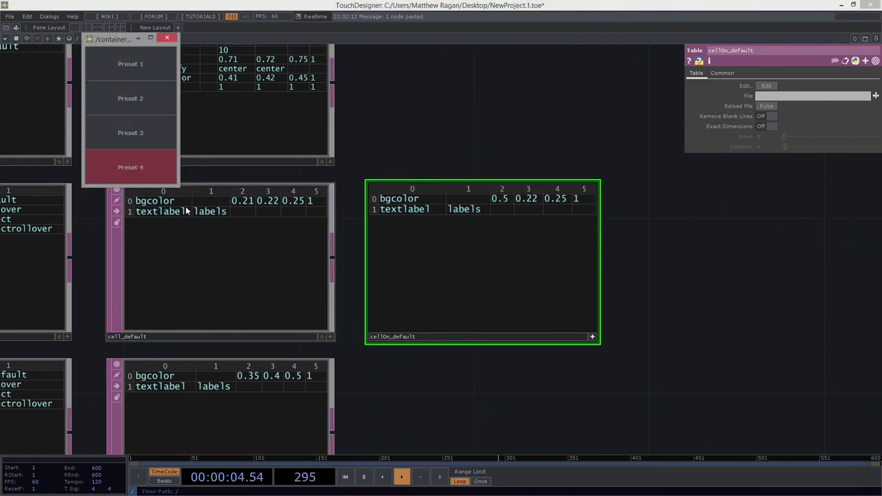
left_click(597, 338)
- Review the cellOn, rollover and select tables, and cycle through Presets 1 to 4 to compare the highlight and rollover states
left_click_drag(526, 383, 877, 266)
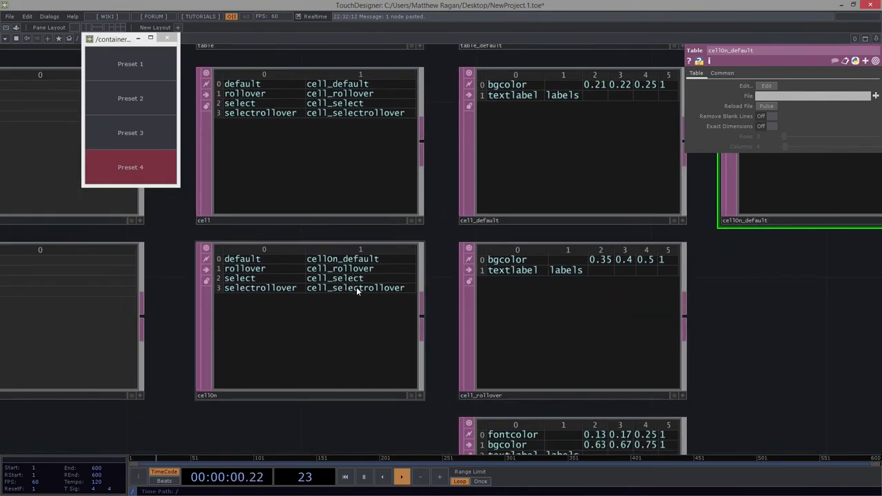
left_click_drag(725, 355, 713, 281)
scroll(711, 275, "down", 3)
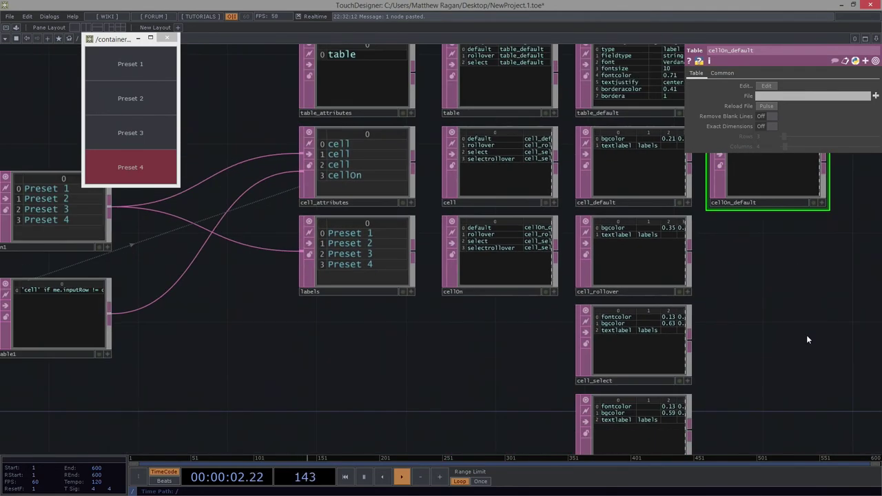
left_click_drag(793, 328, 548, 222)
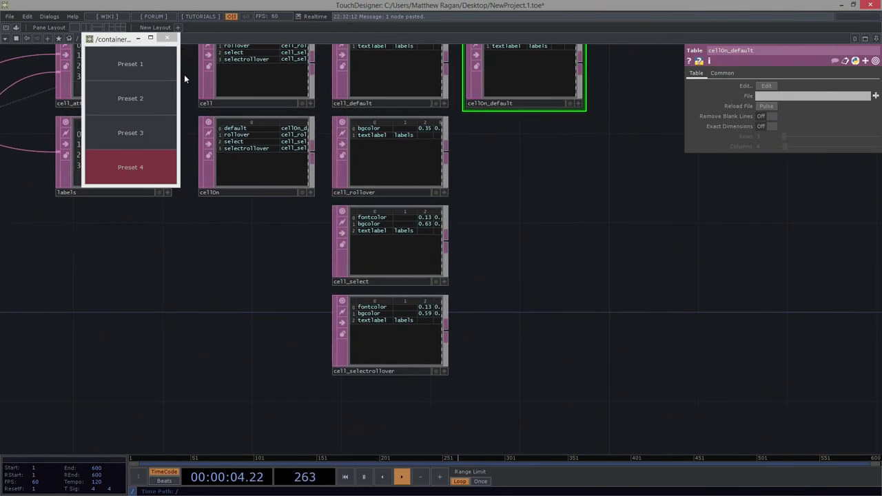
left_click(130, 105)
left_click(139, 67)
left_click(136, 129)
left_click(141, 168)
left_click(140, 168)
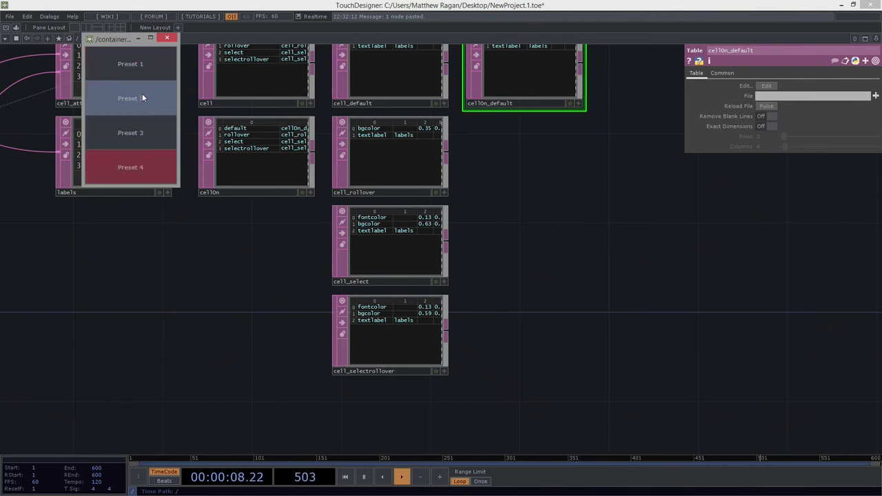
left_click(143, 68)
left_click_drag(282, 303, 259, 394)
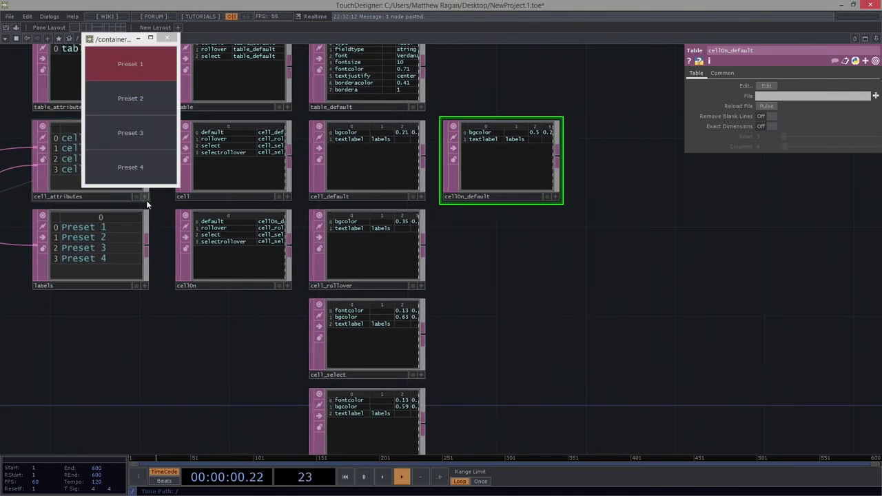
left_click_drag(622, 279, 613, 222)
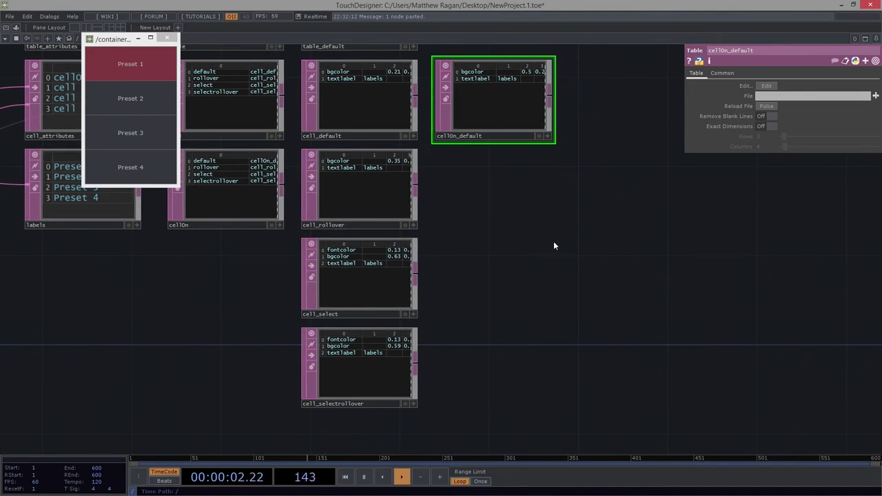
left_click(144, 98)
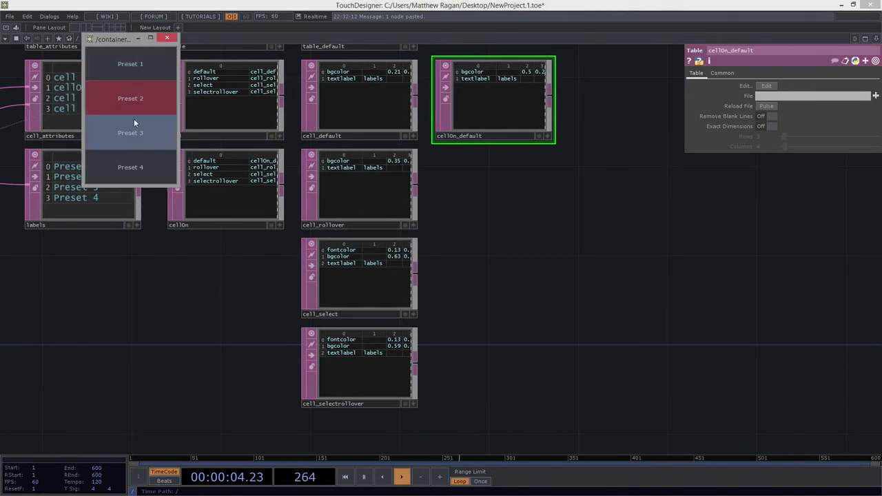
left_click(133, 131)
left_click(133, 170)
left_click(132, 170)
- Move the input-side operators, including in1, table1, cellID and out1, closer to the attribute tables, with in1 level with cell_attributes
scroll(546, 215, "down", 3)
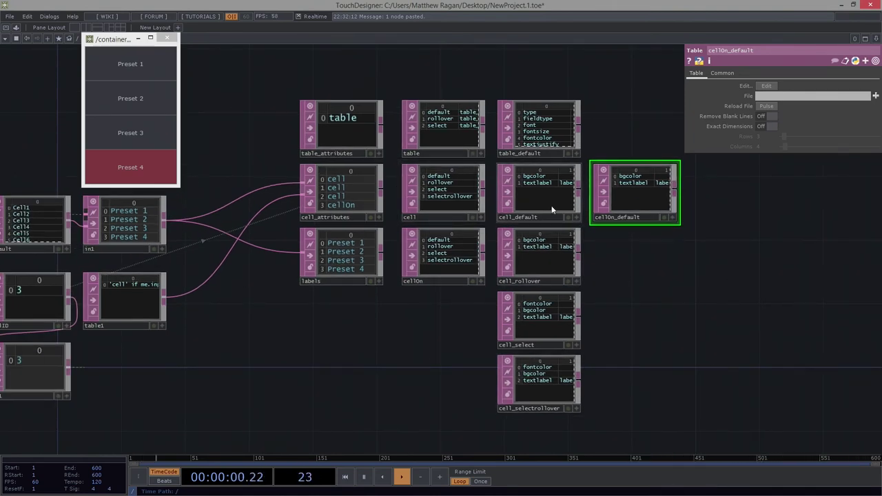
left_click_drag(313, 352, 562, 318)
right_click_drag(188, 128, 359, 406)
left_click_drag(400, 264, 464, 233)
left_click_drag(574, 243, 364, 249)
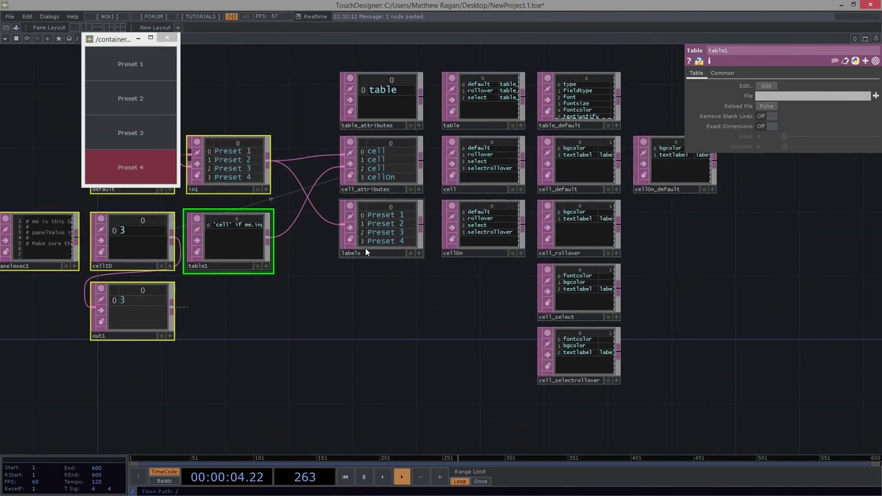
- Move table1, cellID, out1 and the panel execute DAT up so that table1 lines up with labels
left_click_drag(355, 323, 476, 349)
right_click_drag(409, 386, 85, 274)
left_click_drag(334, 261, 334, 250)
left_click_drag(546, 230, 428, 255)
left_click_drag(760, 277, 696, 260)
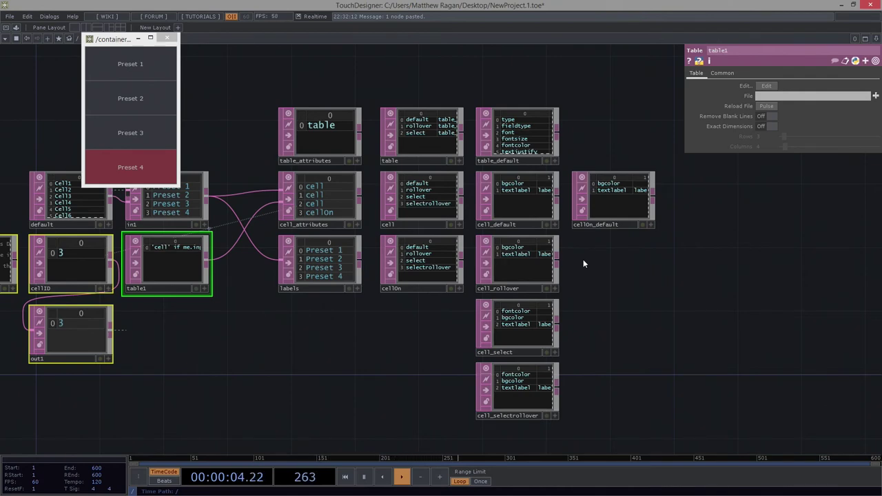
- Return to container2's network and close the floating preset panel viewer
scroll(349, 295, "down", 5)
scroll(355, 355, "down", 2)
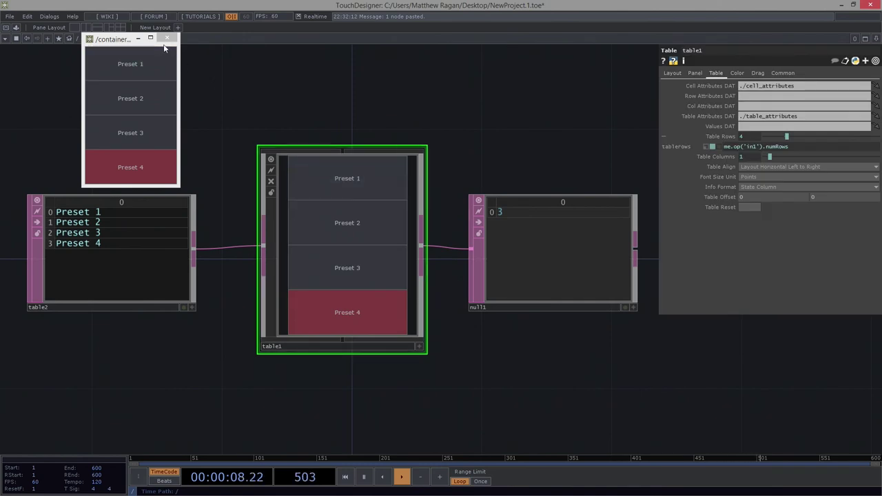
left_click(167, 38)
- Make the table1 component interactive and select Presets 1 to 4 and back to 1 while watching null1's output
left_click_drag(567, 148, 505, 113)
scroll(505, 113, "down", 5)
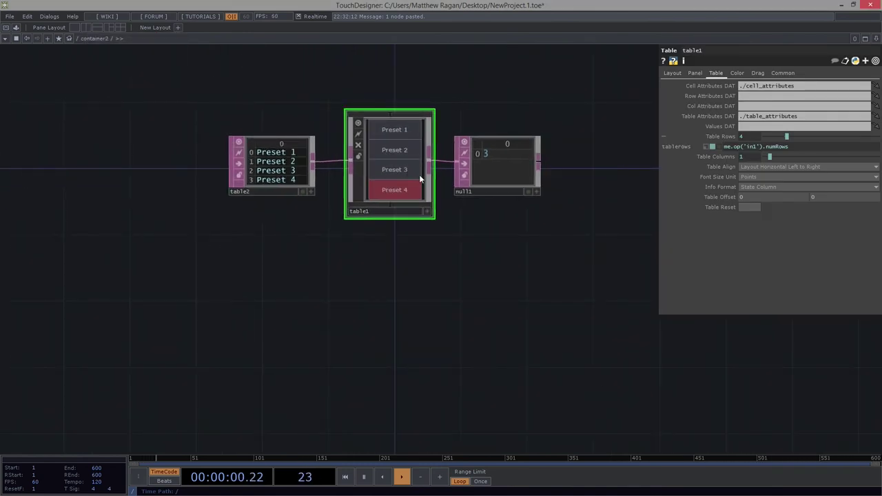
left_click_drag(397, 158, 335, 193)
scroll(336, 193, "up", 5)
key("a")
left_click(332, 124)
left_click(329, 173)
left_click(326, 227)
left_click(334, 258)
left_click(334, 225)
left_click(330, 169)
left_click(330, 132)
left_click(396, 299)
- Delete the null1 DAT connected to table1's output
left_click_drag(506, 307, 440, 316)
right_click_drag(465, 97, 542, 259)
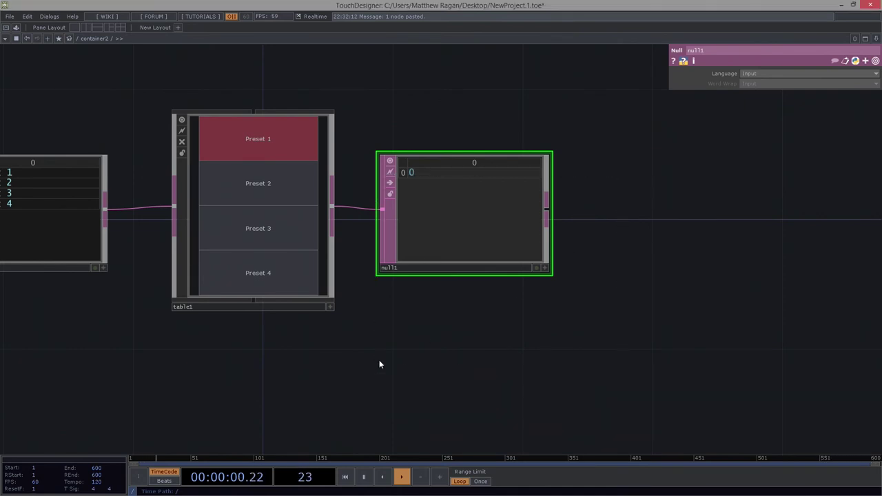
key("Delete")
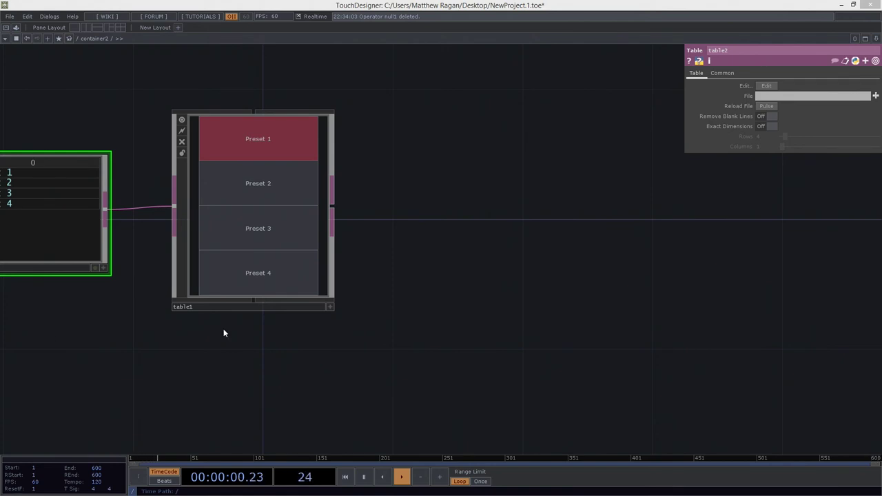
- Paste the four copied preset tables p1 to p4 below table1 and line them up with its edge
left_click_drag(465, 242, 389, 383)
key("ctrl+v")
scroll(526, 141, "down", 3)
scroll(505, 199, "up", 8)
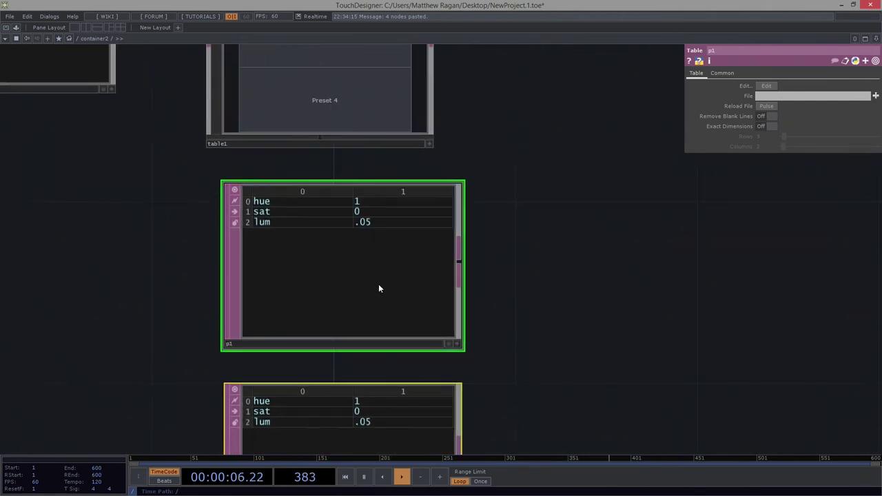
left_click_drag(376, 288, 359, 285)
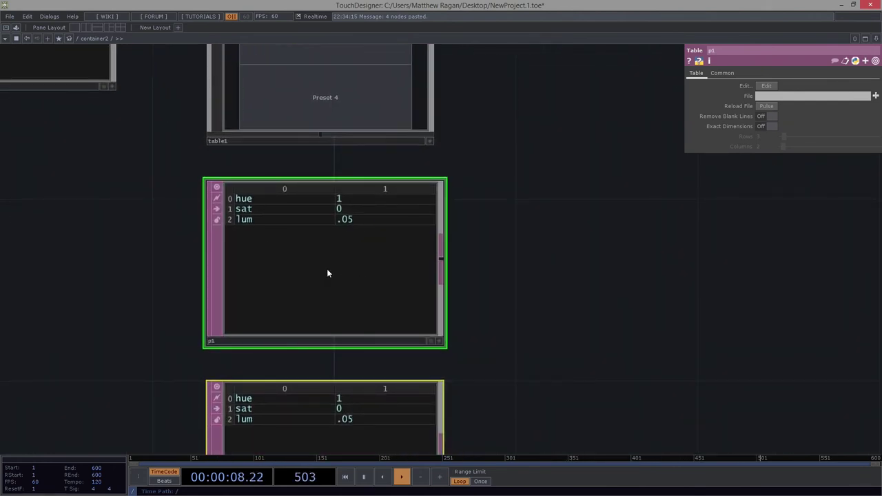
- Try to move preset table p3 slightly closer to p2, and undo that move
double_click(570, 307)
left_click_drag(546, 208, 532, 141)
middle_click_drag(532, 141, 543, 257)
left_click_drag(542, 258, 511, 176)
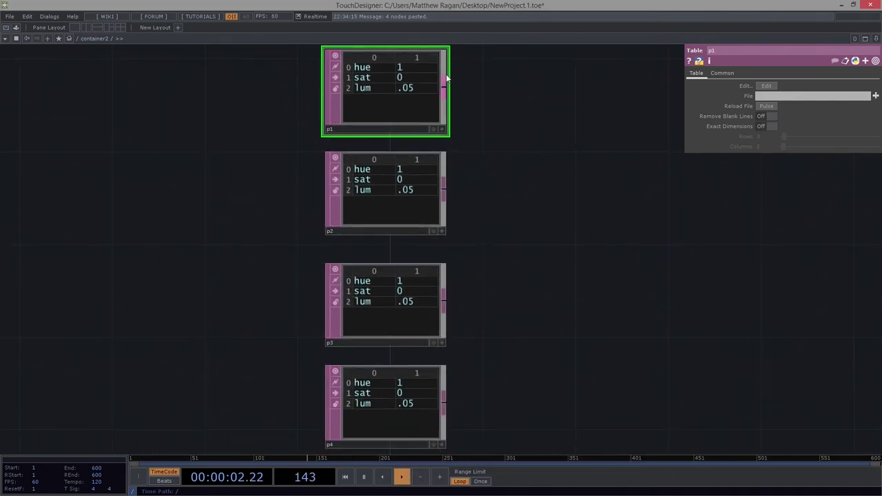
left_click_drag(438, 310, 438, 301)
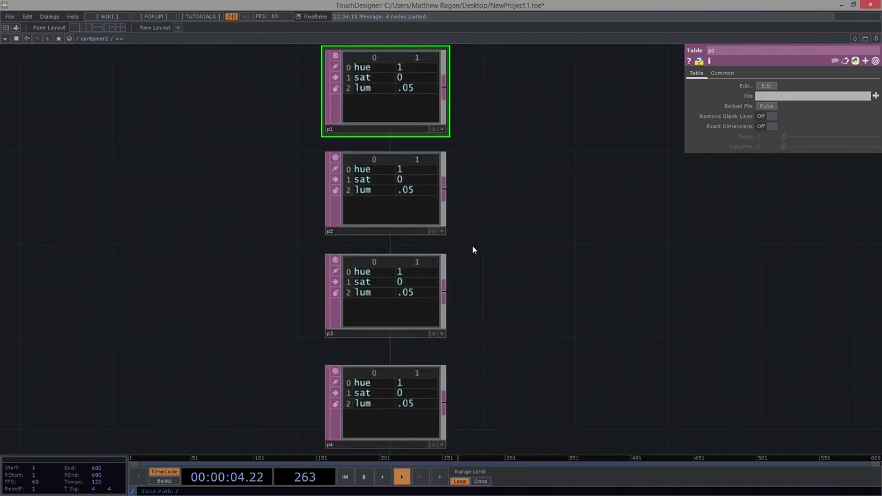
key("ctrl+z")
- Make preset table p2 editable and set its sat value to 2 and its lum value to 0.25
left_click_drag(459, 164, 462, 184)
scroll(460, 173, "up", 3)
left_click_drag(462, 231, 462, 318)
left_click(442, 368)
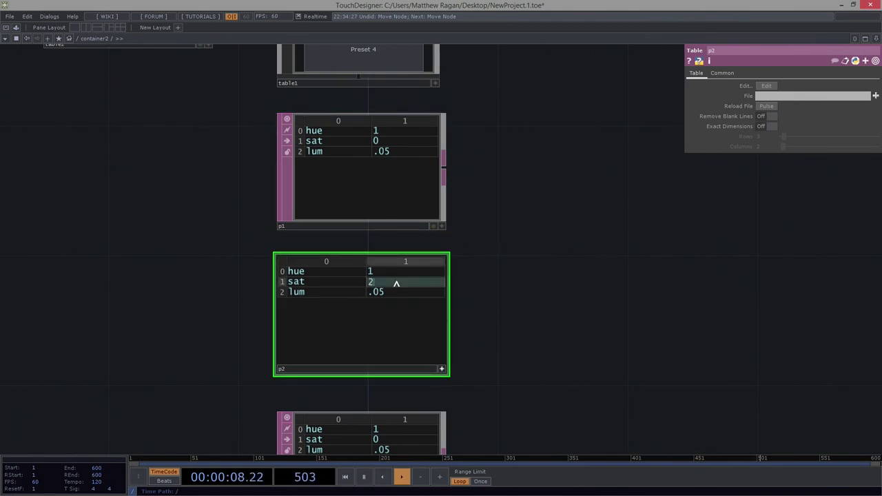
key("Return")
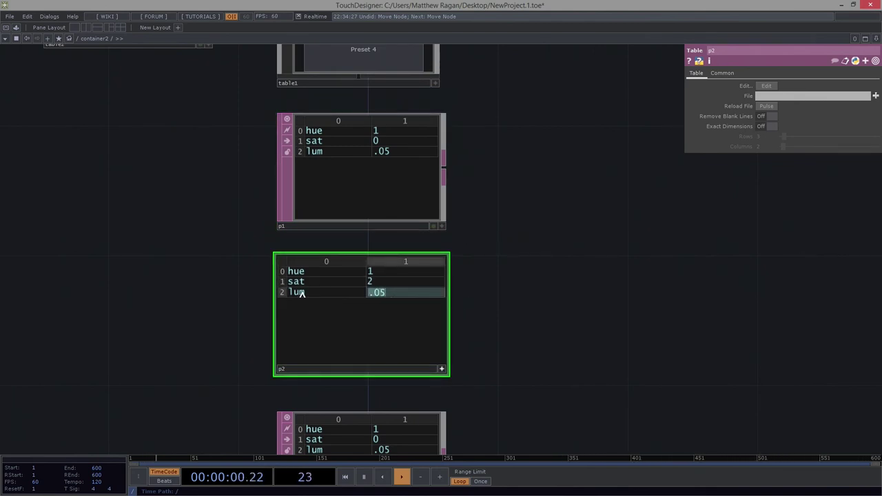
type("0.25")
key("Return")
- In preset table p3, set hue to 0.4, sat to 1.0 and lum to 0.0
left_click_drag(540, 289, 555, 21)
scroll(364, 218, "right", 5)
left_click(197, 197)
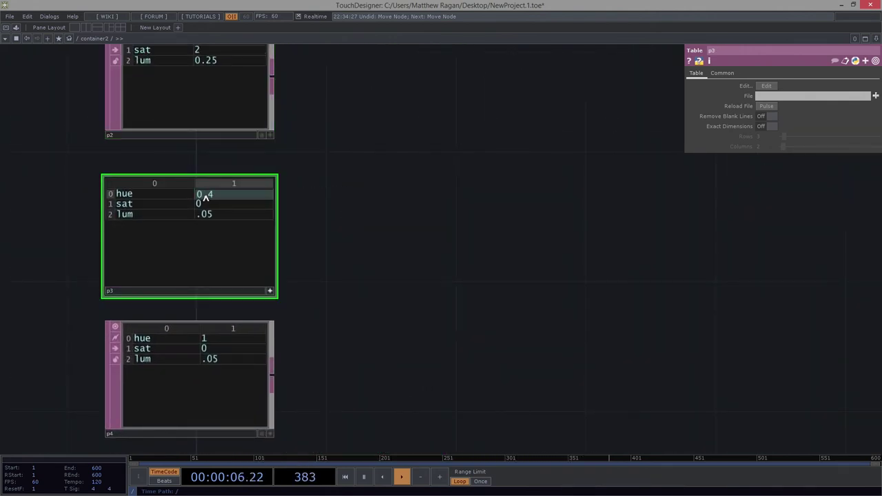
key("Return")
left_click(198, 207)
left_click(181, 213)
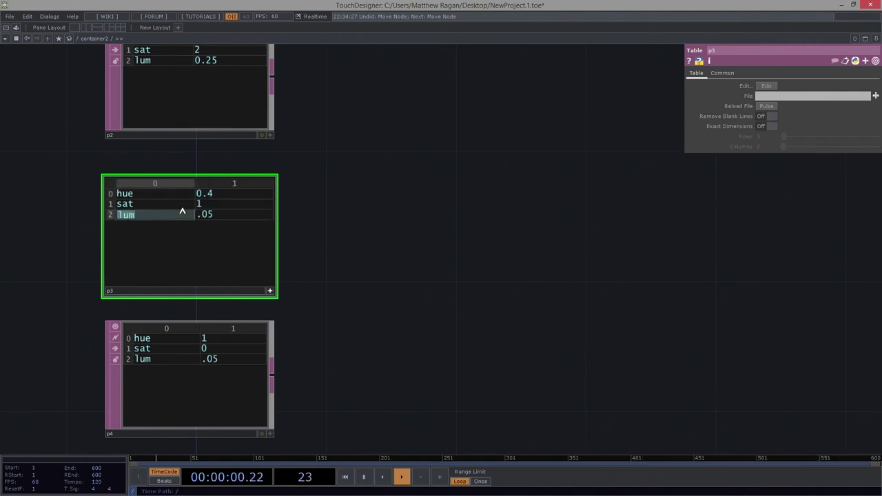
left_click(214, 207)
type("1.0")
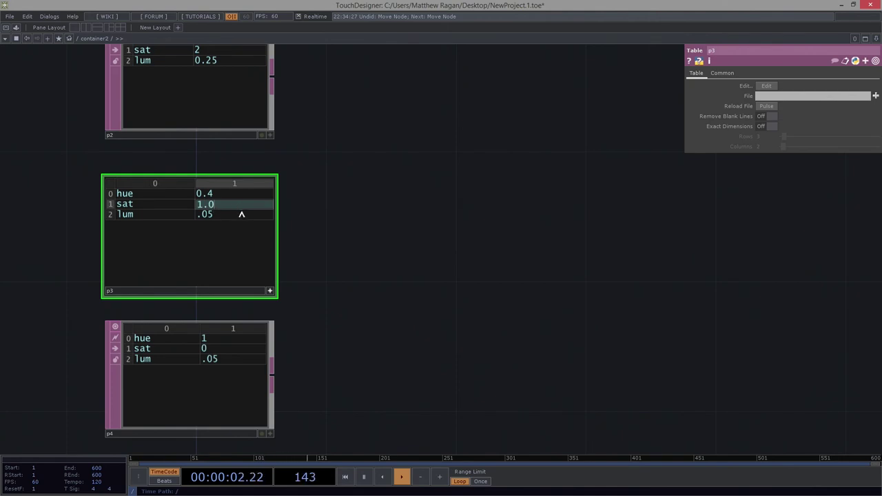
left_click(243, 214)
type("0.")
- In preset table p4, set hue to 1.25, sat to 0.5 and lum to 1.0
left_click_drag(209, 351, 188, 337)
left_click(201, 324)
key("a")
left_click(199, 327)
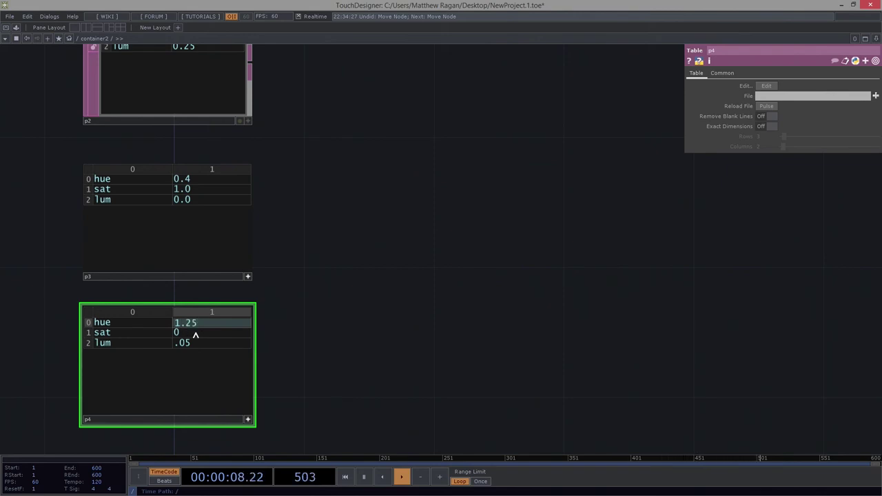
left_click(200, 333)
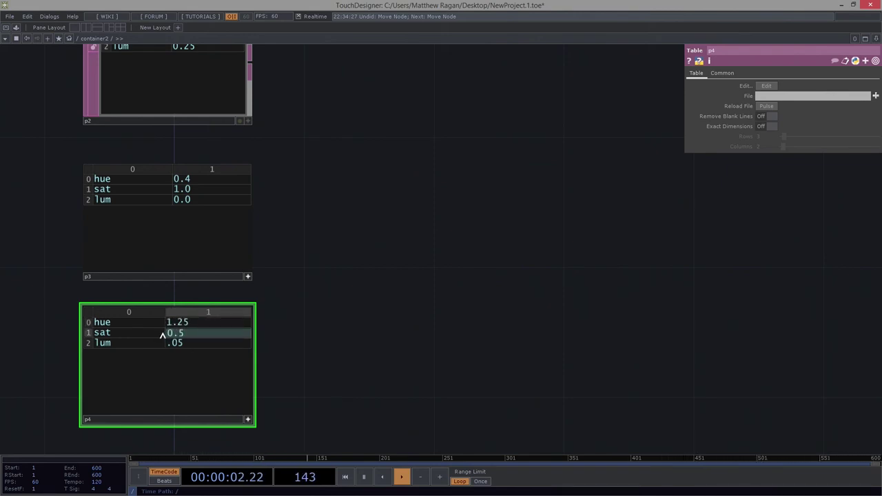
left_click(176, 343)
type("1")
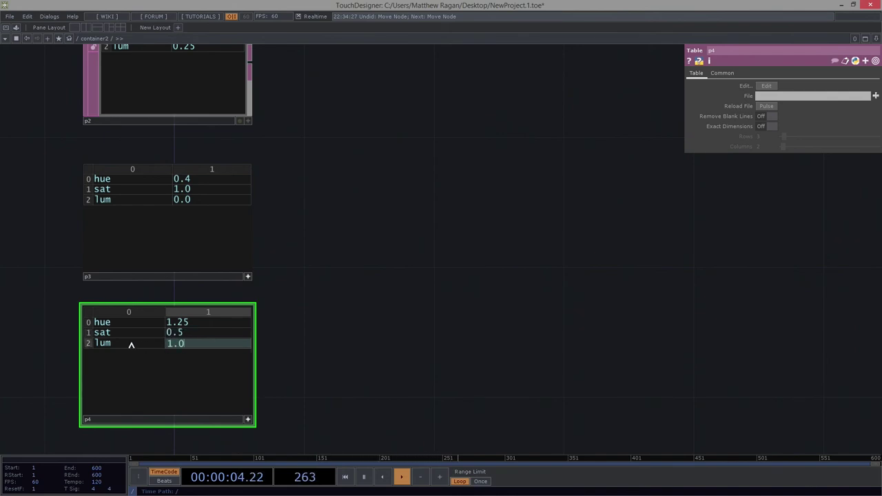
- Deactivate the viewers of p3 and p4 and move both tables up closer to p2
left_click(249, 276)
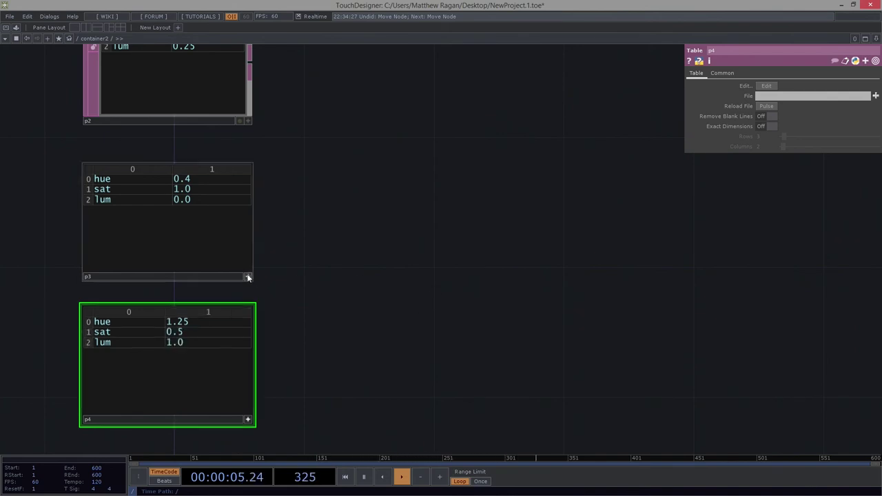
left_click(250, 419)
scroll(306, 324, "down", 5)
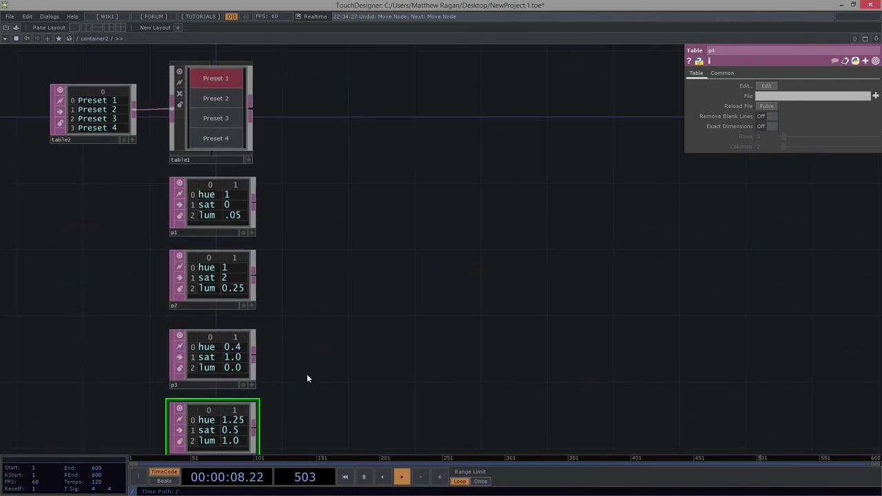
left_click_drag(204, 386, 204, 376)
key("ctrl+z")
left_click_drag(379, 350, 297, 388)
- Add a Select DAT beside table1
key("Tab")
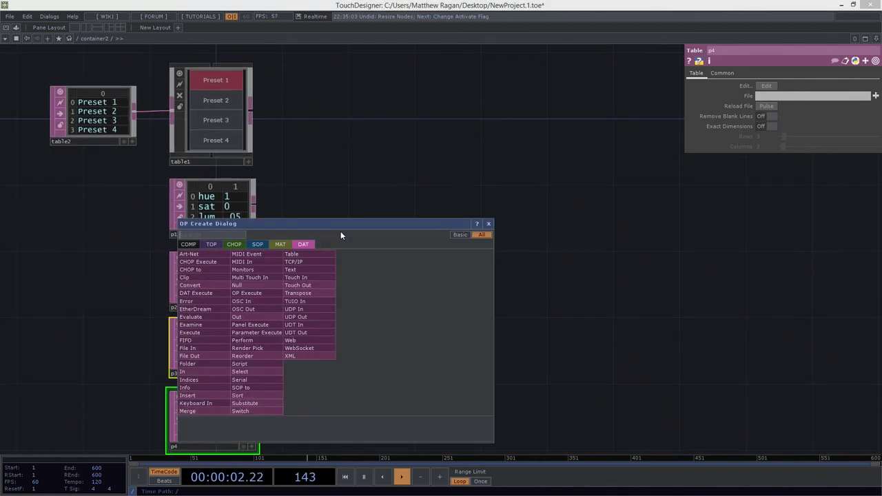
type("see")
left_click_drag(218, 236, 170, 238)
type("e")
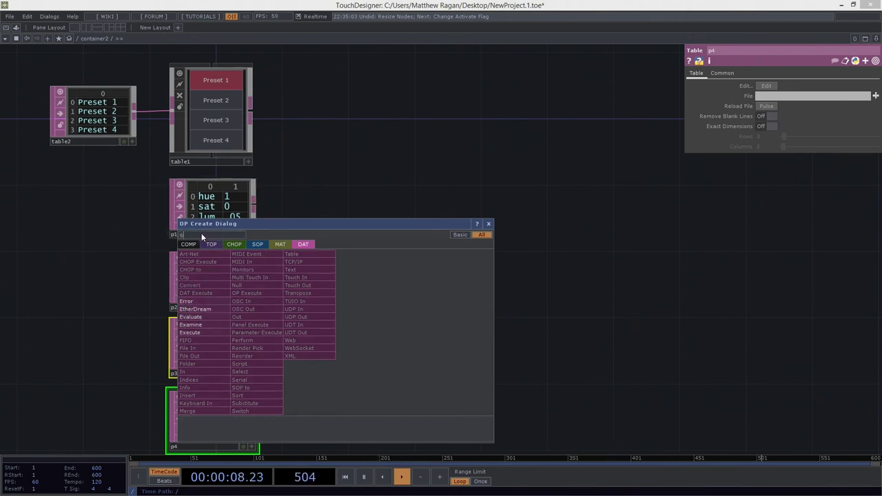
key("BackSpace")
type("sel")
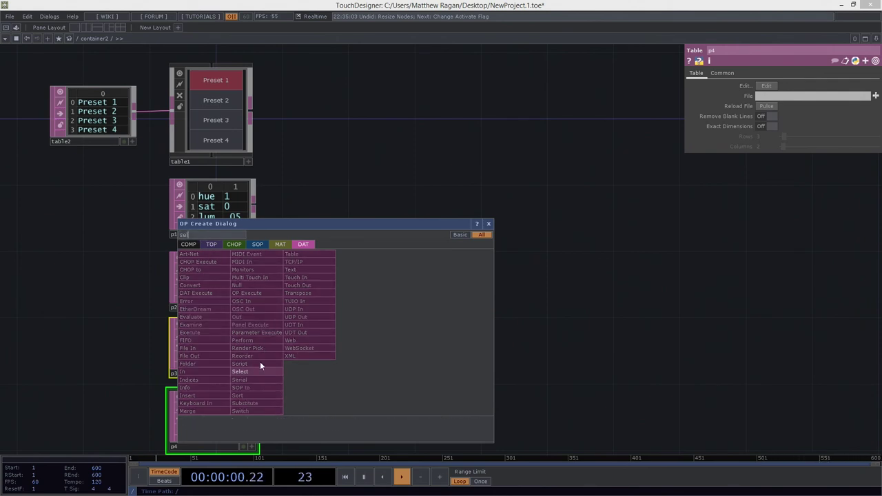
left_click(262, 371)
left_click(365, 135)
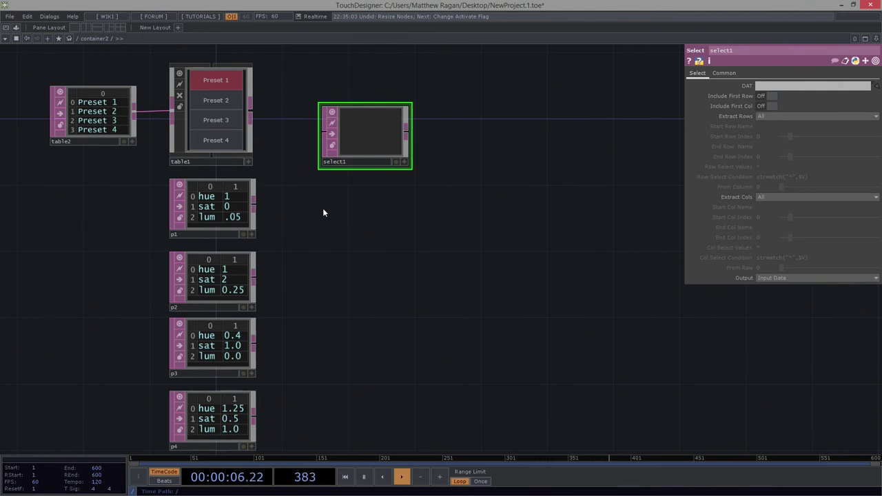
- Move preset tables p1 to p4 under table2 and even out the spacing of p3 and p4
left_click_drag(313, 212, 325, 242)
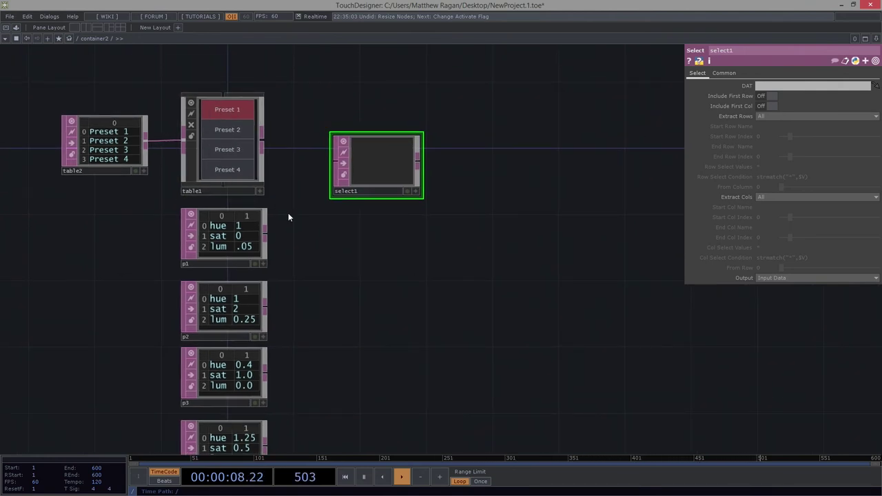
left_click_drag(138, 256, 155, 198)
right_click_drag(140, 183, 228, 412)
left_click_drag(208, 171, 90, 164)
left_click_drag(196, 229, 220, 208)
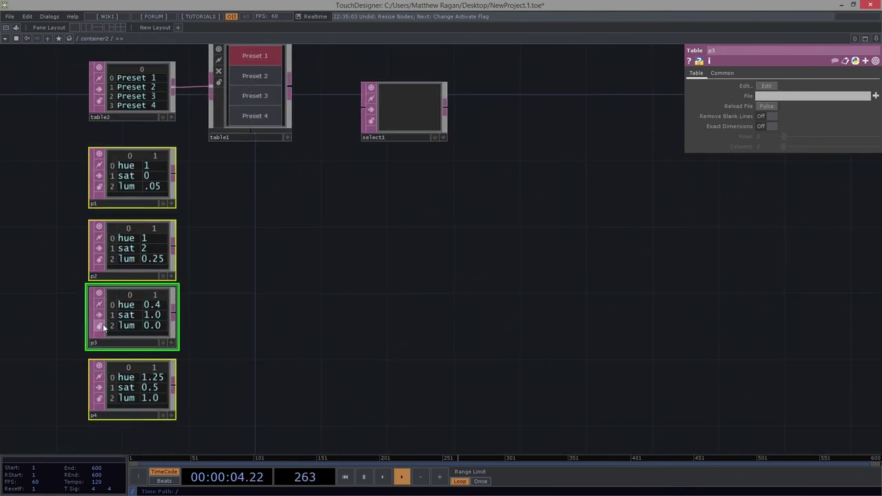
right_click_drag(252, 292, 129, 364)
left_click_drag(129, 339, 129, 346)
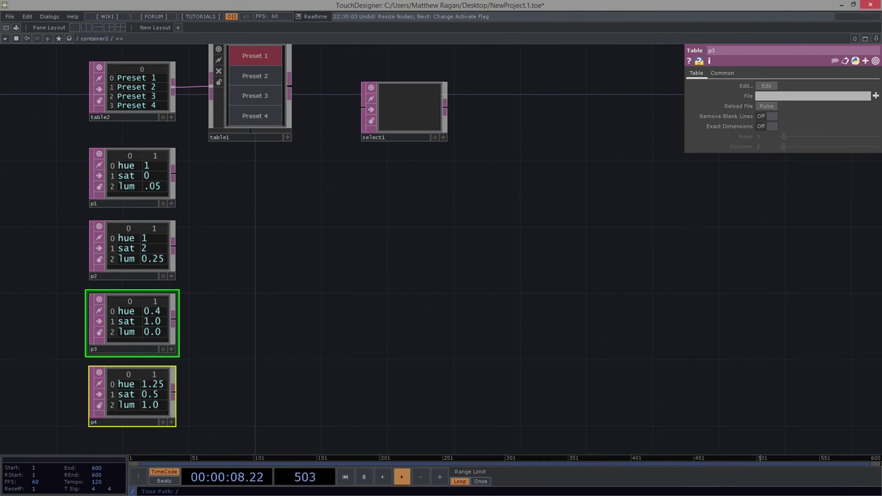
- Select select1 and split the network view into two side-by-side panes
left_click_drag(249, 235, 270, 317)
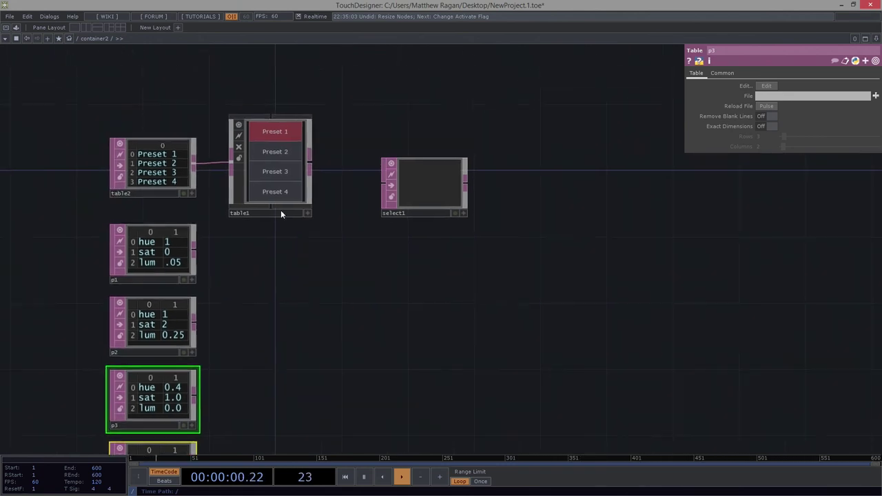
scroll(275, 184, "up", 3)
left_click(505, 213)
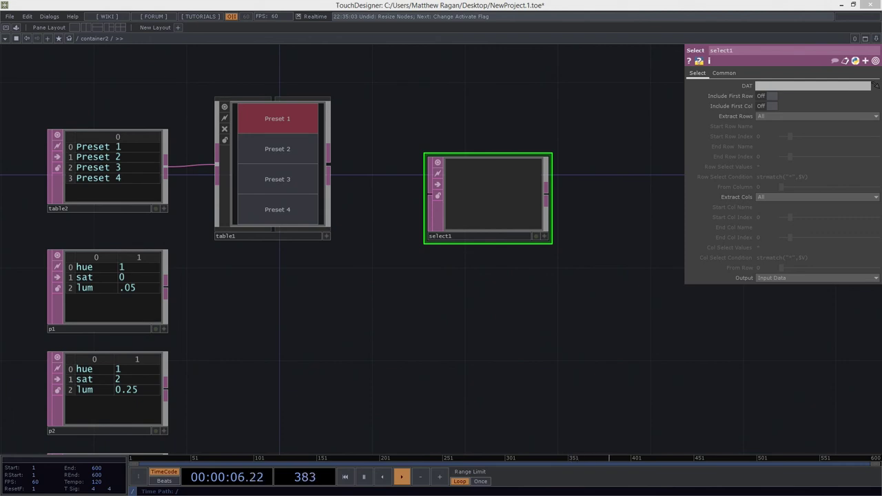
left_click_drag(342, 215, 372, 256)
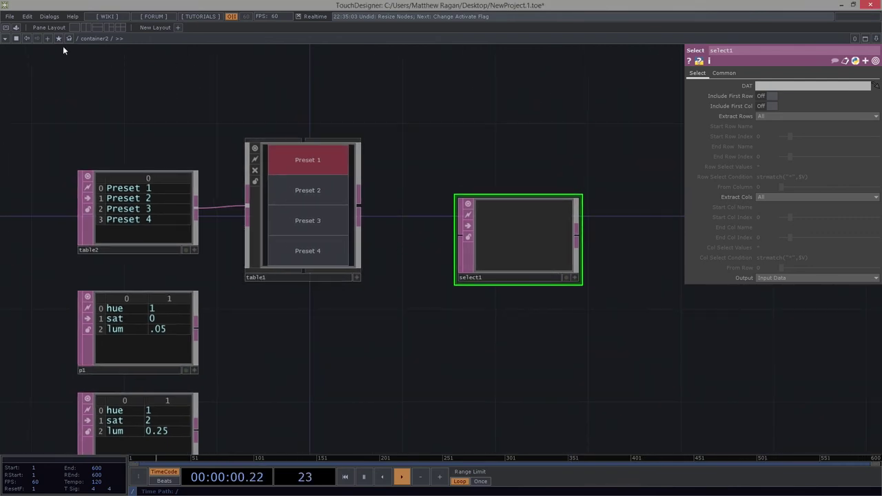
left_click(86, 28)
- Enter table1's internal network in one pane and select its panelexec1 DAT, keeping container2's network in the other pane
left_click_drag(211, 344, 95, 394)
scroll(82, 301, "up", 5)
scroll(83, 301, "up", 1)
left_click_drag(157, 279, 196, 385)
scroll(188, 390, "up", 3)
left_click_drag(136, 346, 205, 338)
scroll(205, 337, "up", 3)
left_click_drag(60, 275, 182, 332)
scroll(146, 284, "up", 3)
left_click(246, 338)
left_click_drag(253, 373, 163, 387)
left_click_drag(719, 337, 548, 330)
left_click_drag(703, 336, 600, 351)
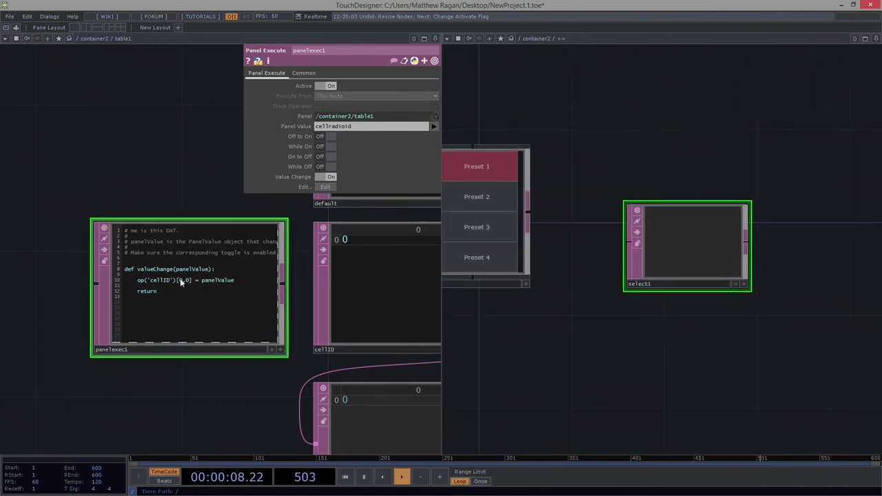
- In panelexec1's valueChange function, add the line select = op('../select1') above the cellID assignment
scroll(152, 209, "up", 3)
scroll(144, 189, "up", 2)
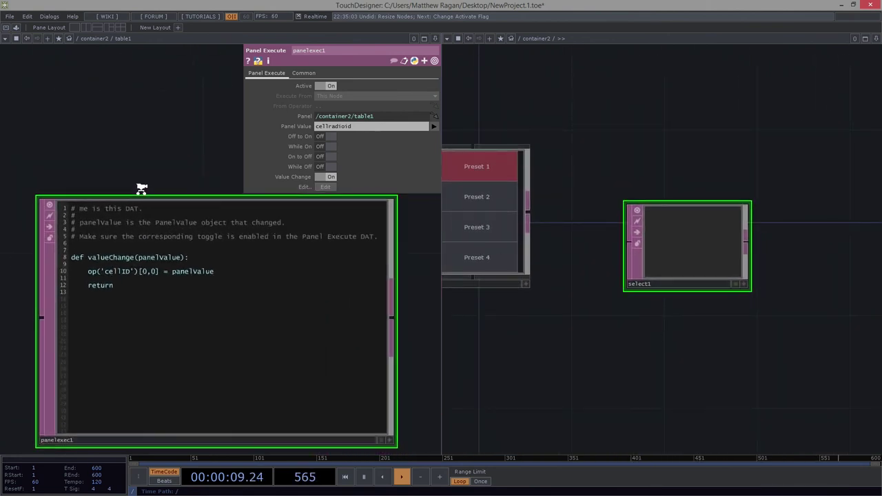
left_click(72, 274)
key("Return")
key("Return")
key("Up")
key("Up")
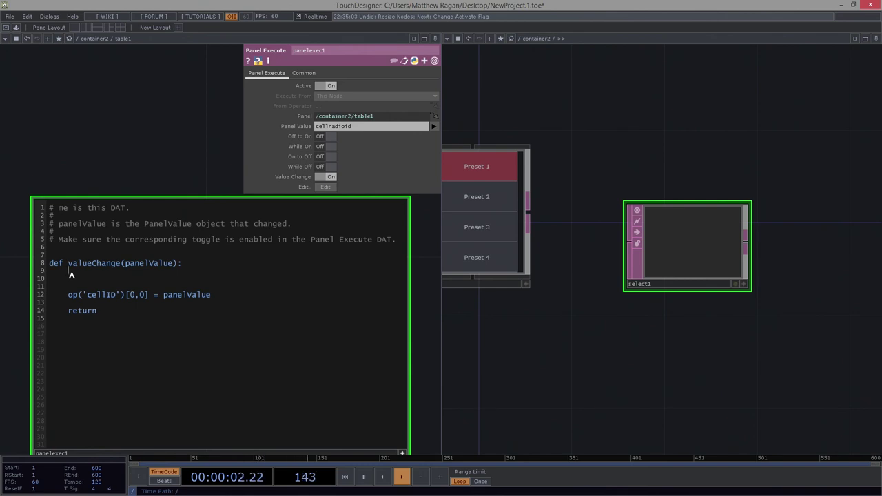
type("select =")
type("op('../select1")
key("Return")
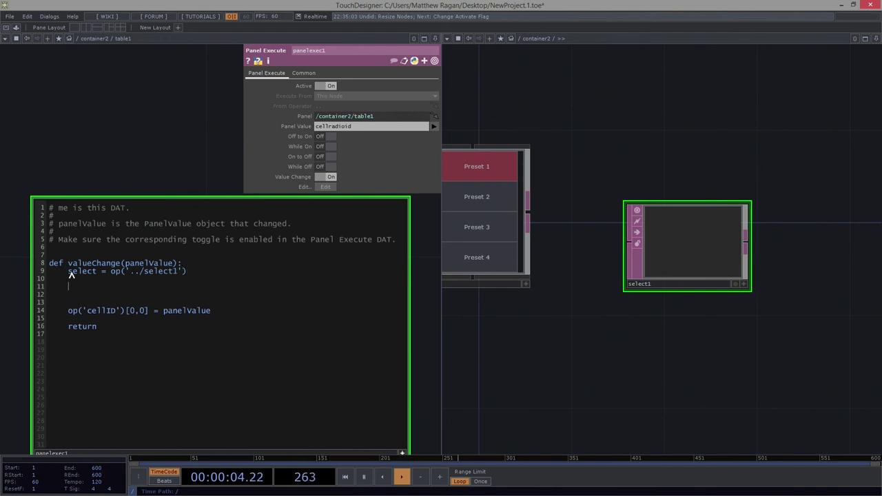
key("BackSpace")
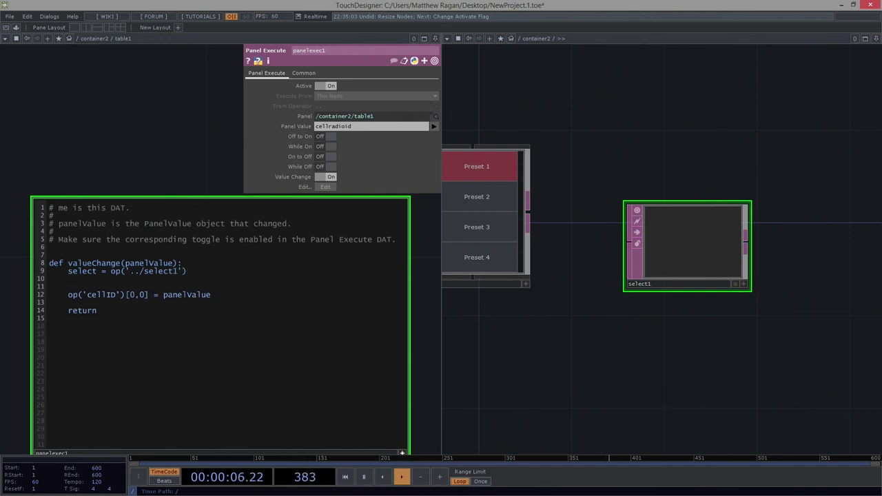
key("Delete")
key("Return")
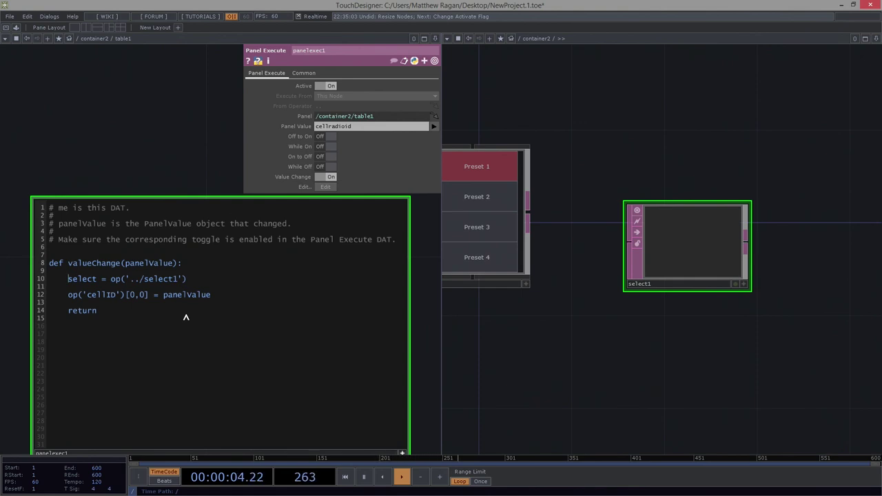
- Add select.par.dat on a new line below the cellID assignment and expand select1's DAT parameter to check its scripting name
left_click(220, 301)
key("Return")
key("Return")
type("select.par.dat")
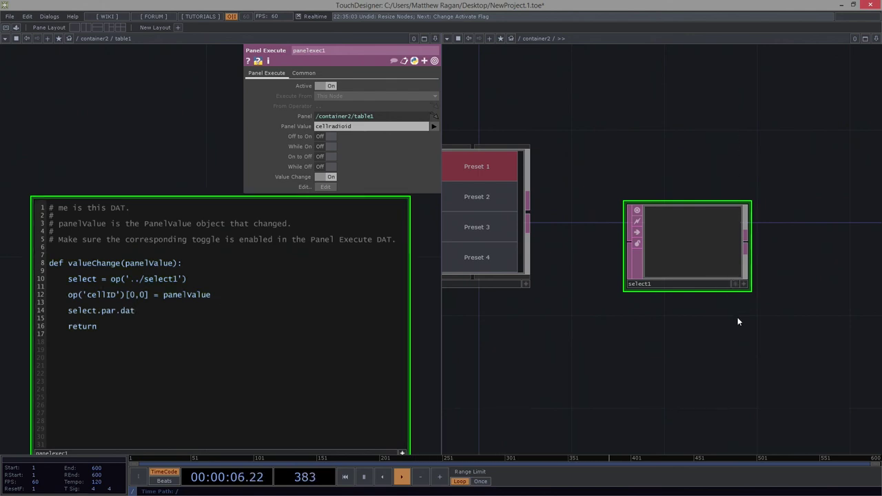
type("p")
left_click(740, 85)
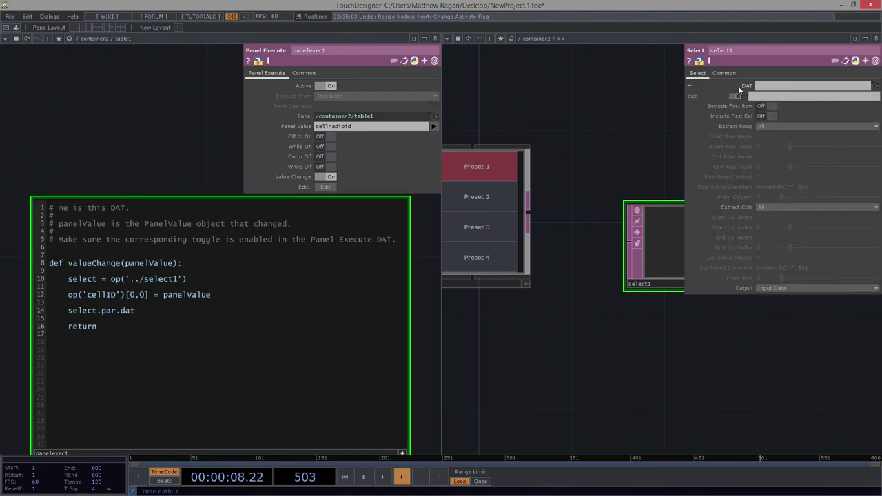
- Assign the string 'p' to select.par.dat and review the preset table names in container2
left_click(163, 318)
key("Left")
type("= ")
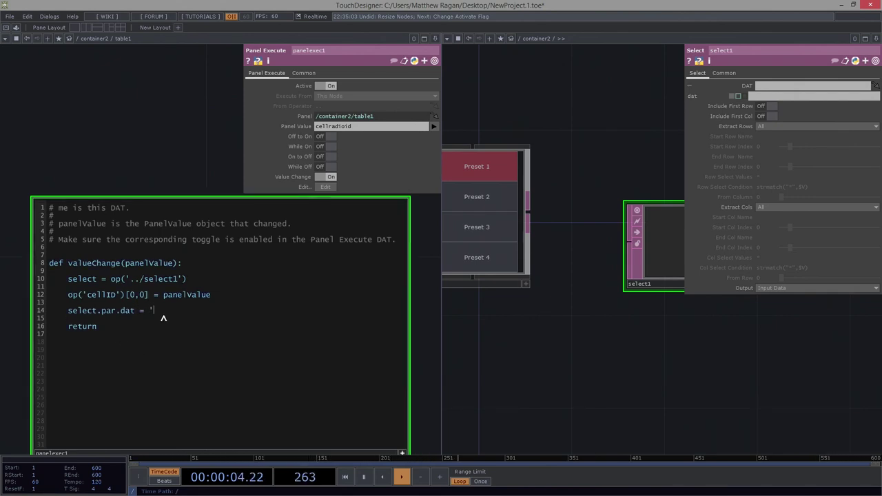
type("p")
type("h")
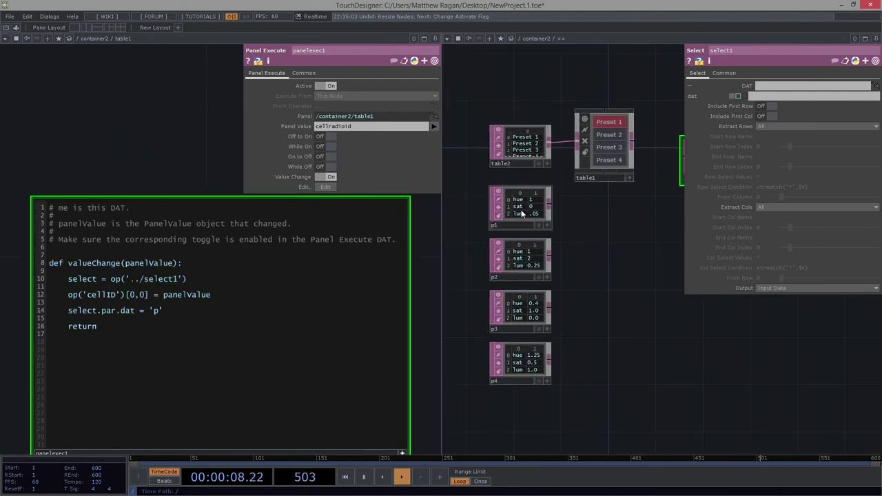
left_click_drag(573, 280, 501, 379)
middle_click_drag(594, 265, 607, 335)
scroll(607, 334, "up", 3)
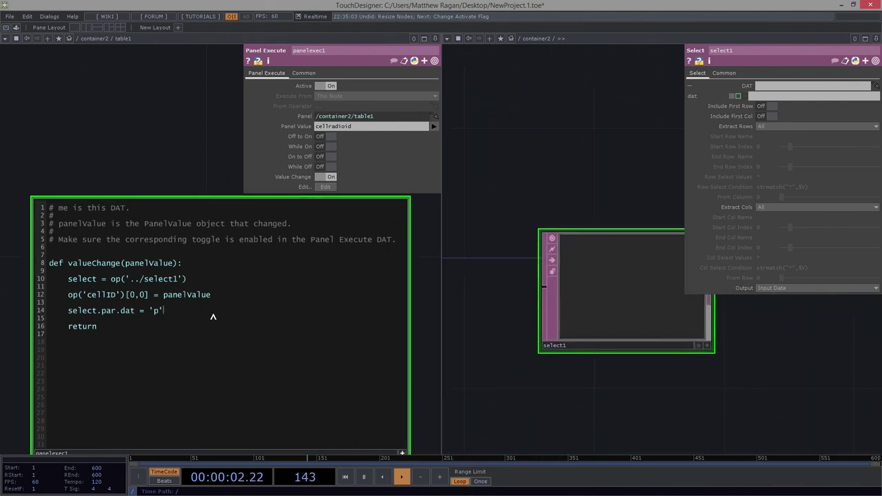
- Append + str( panelValue + 1 ) to the select.par.dat assignment in panelexec1
type("str(")
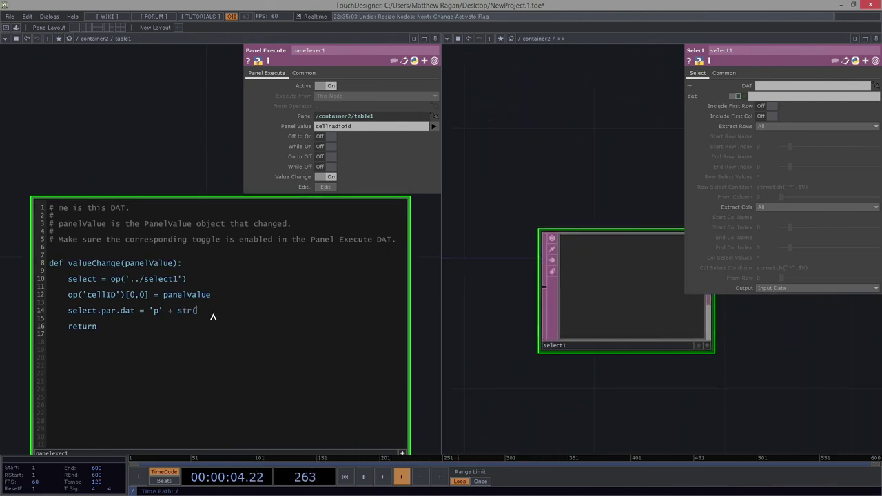
type("panelVal")
type("ue _ ")
type("+1")
key("Left")
left_click(213, 311)
- Make table1 interactive in the container2 pane and select Presets 2, 3, 4, 3, 2 and 1 while watching select1
left_click_drag(469, 378, 581, 203)
scroll(593, 198, "down", 3)
left_click_drag(499, 286, 557, 185)
left_click_drag(575, 150, 639, 156)
left_click_drag(519, 301, 379, 451)
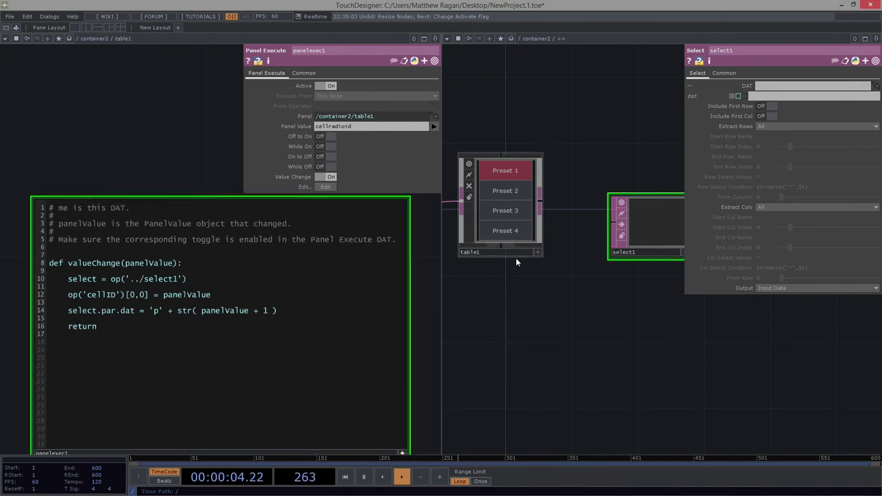
left_click(537, 253)
left_click(505, 234)
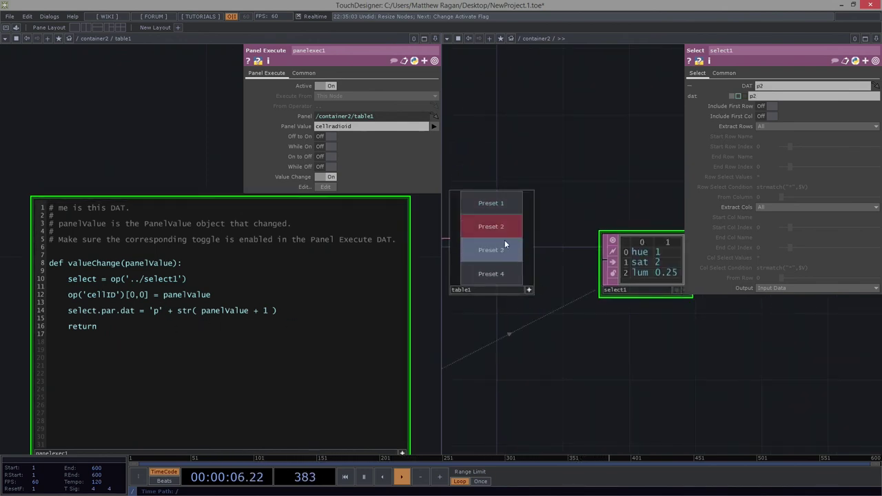
left_click(504, 256)
left_click(503, 273)
left_click(503, 252)
left_click(504, 230)
left_click(504, 212)
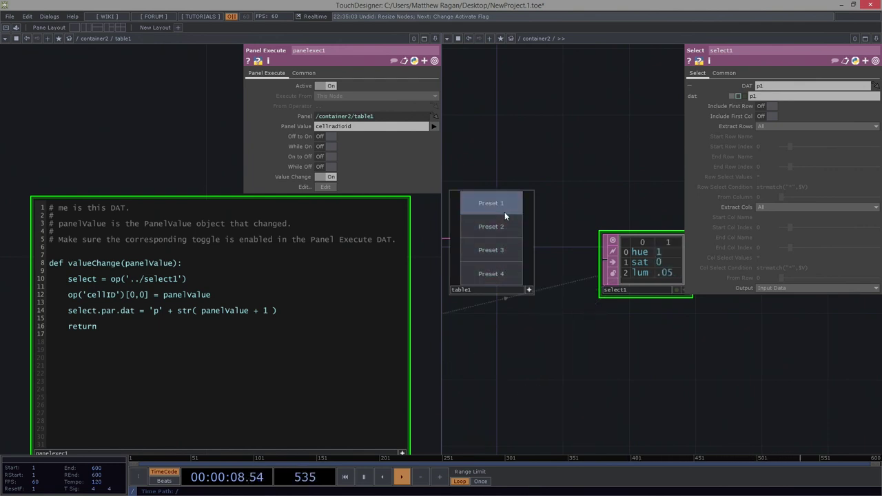
- Close the pane showing table1's internal network so that only container2's network is displayed
left_click(434, 38)
left_click(370, 105)
left_click_drag(359, 177, 498, 130)
scroll(498, 130, "down", 5)
scroll(385, 212, "up", 4)
- Step through the presets from 2 to 4 and back to 1 to check which table select1 references
left_click(357, 160)
left_click(348, 177)
left_click(350, 194)
left_click(351, 177)
left_click(352, 164)
left_click(350, 146)
- Select Preset 2 and Preset 4 in table1 and examine select1's contents beside it
scroll(450, 184, "up", 5)
scroll(449, 191, "down", 3)
scroll(301, 368, "down", 3)
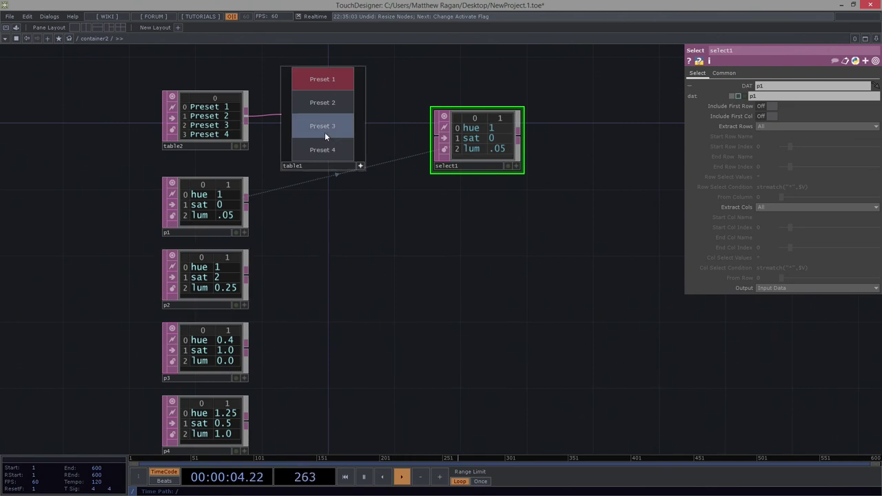
left_click(322, 103)
left_click(321, 150)
scroll(339, 153, "up", 5)
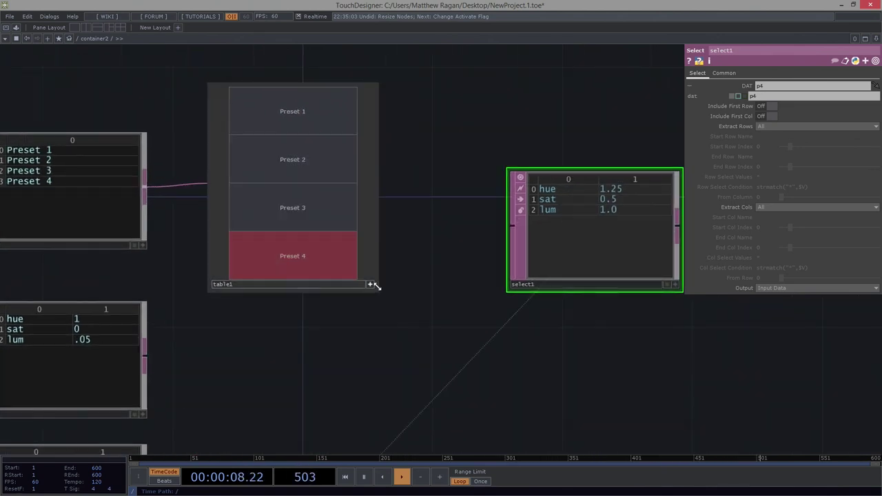
left_click_drag(387, 317, 527, 308)
scroll(529, 305, "down", 5)
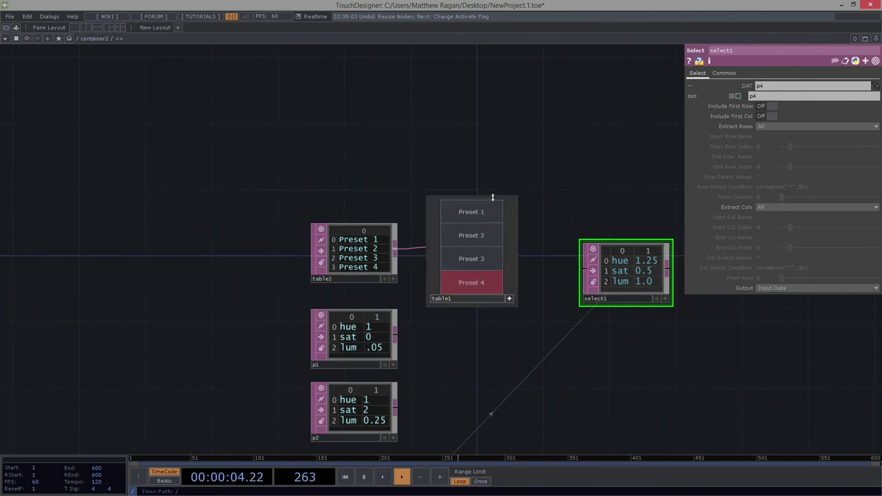